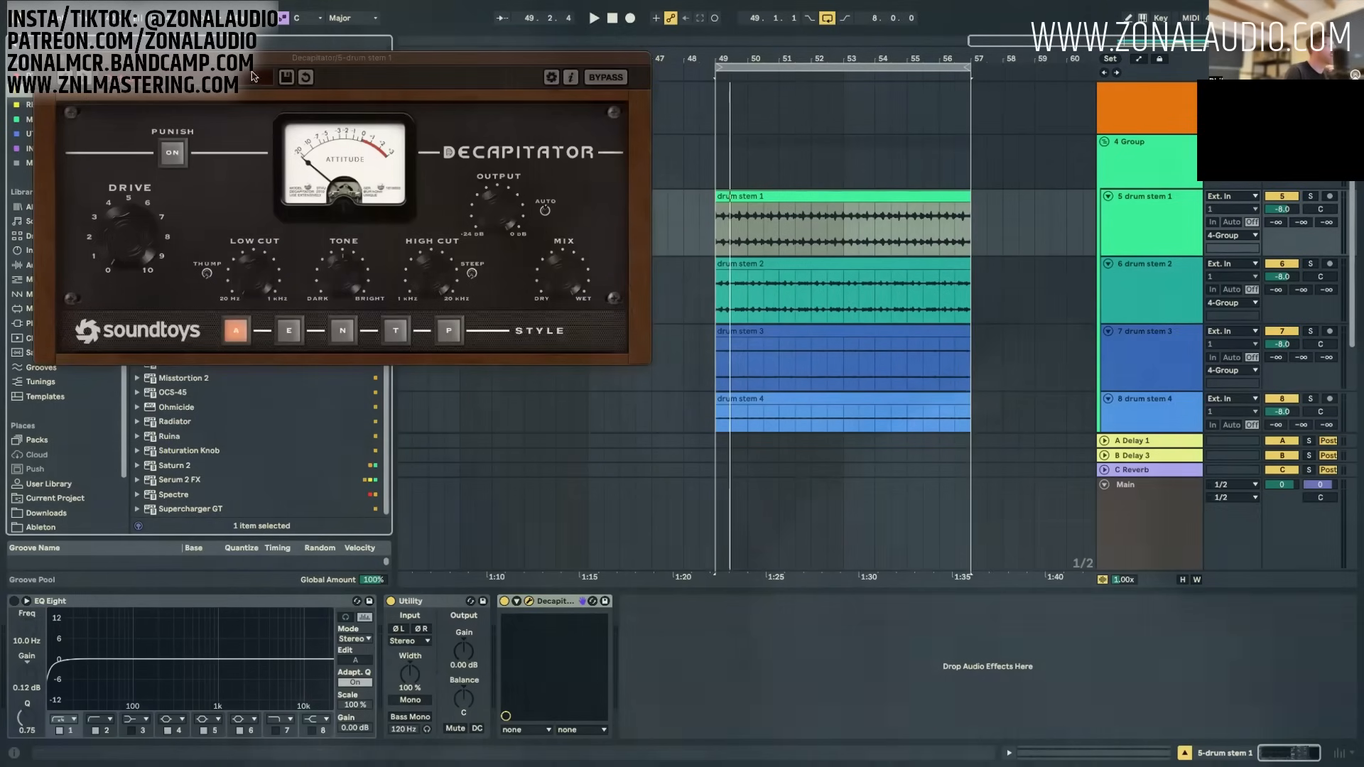
Step: Move the Decapitator window out of the way and arm the 10 Audio track for recording
{"action": "left_click_drag", "start_coordinate": [397, 57], "coordinate": [677, 39]}
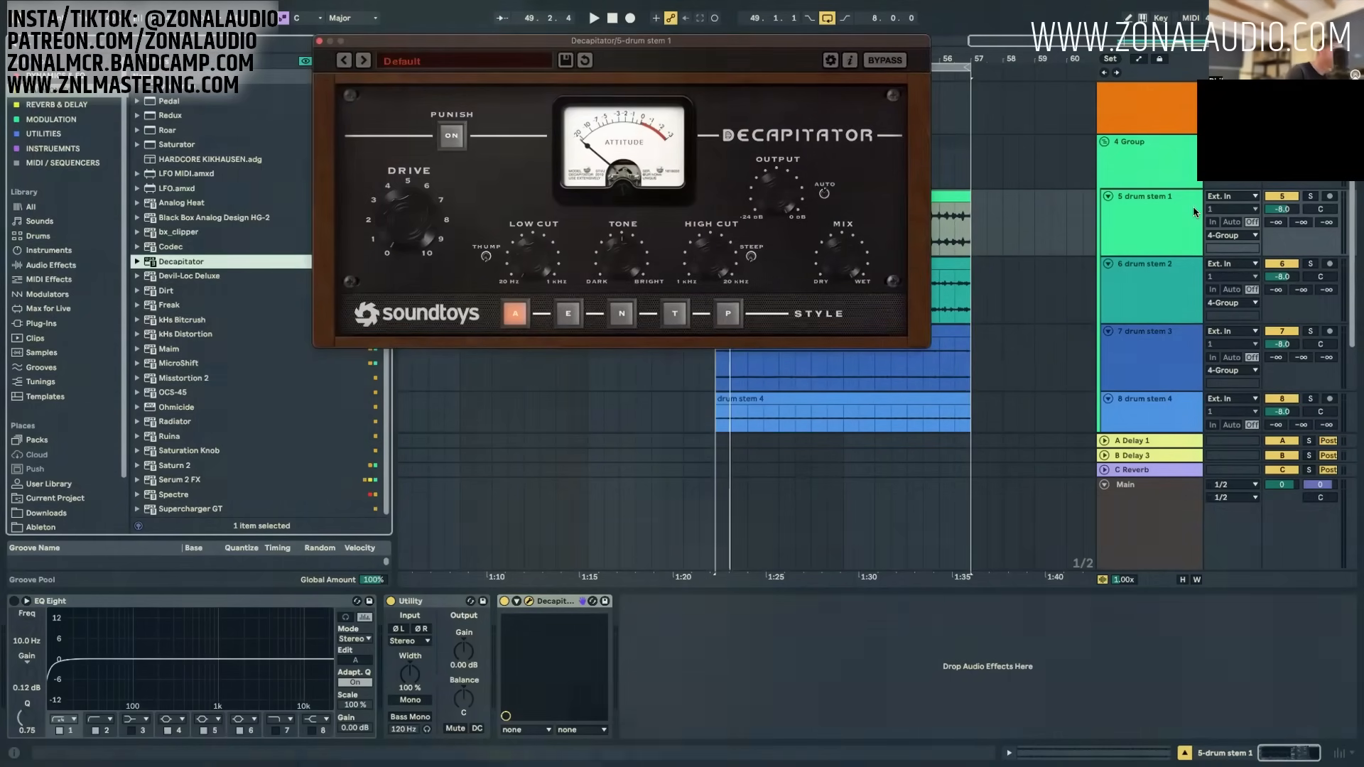
{"action": "left_click_drag", "start_coordinate": [677, 41], "coordinate": [243, 7]}
{"action": "left_click", "coordinate": [1159, 154]}
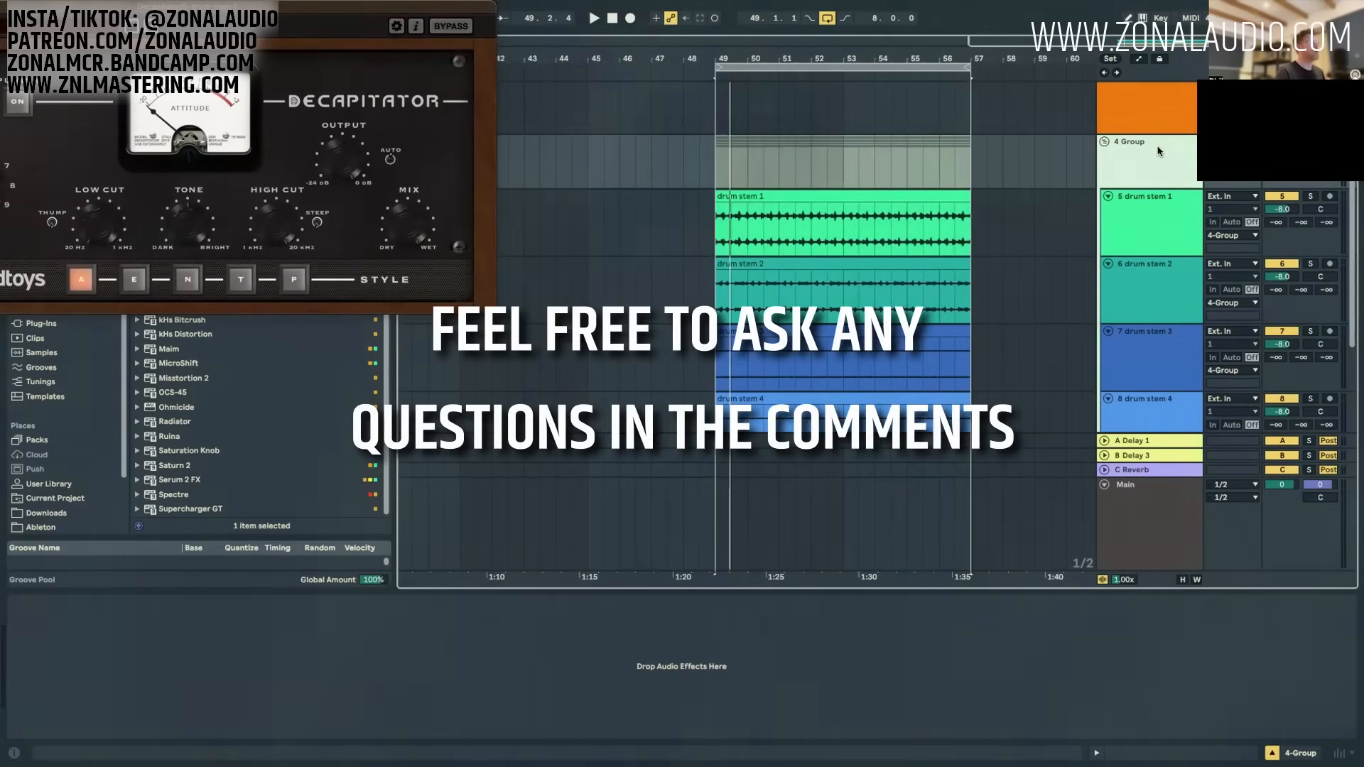
{"action": "scroll", "coordinate": [941, 237], "scroll_direction": "down", "scroll_amount": 2}
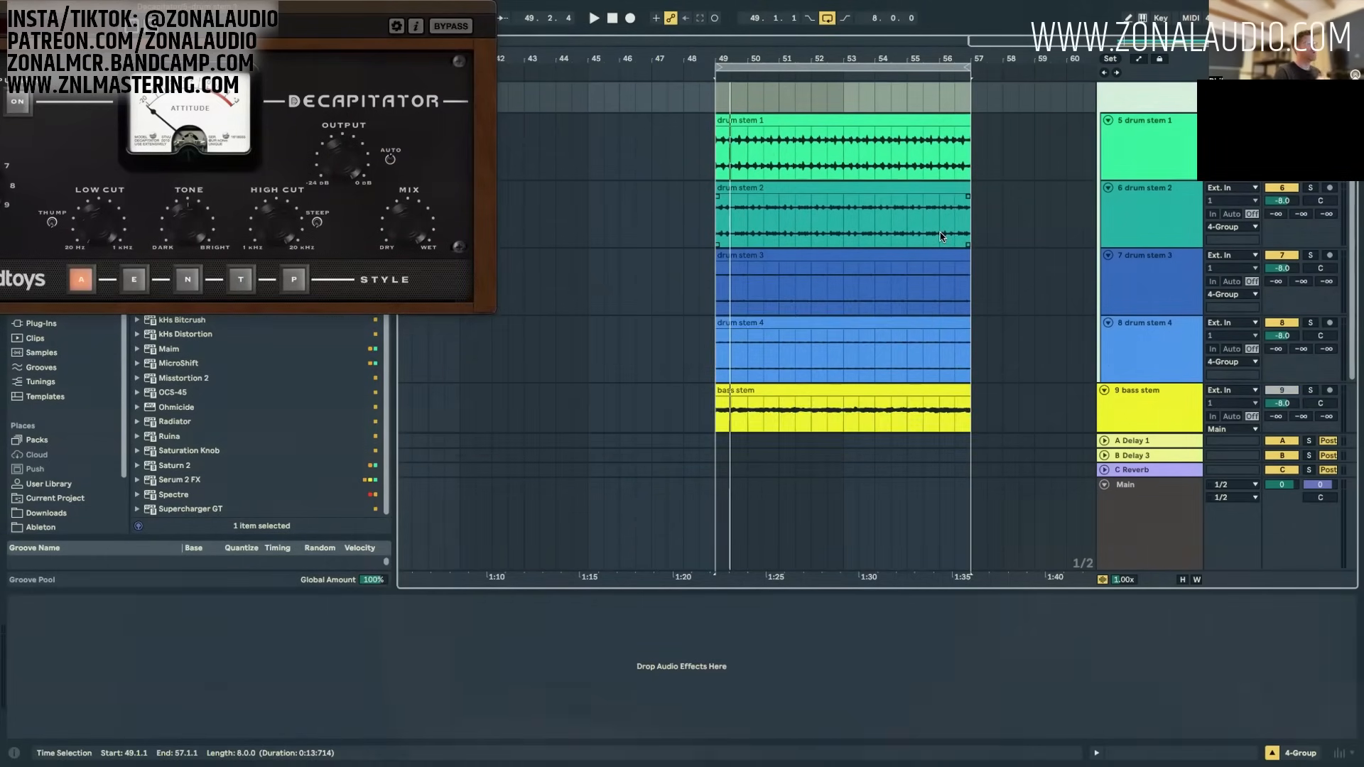
{"action": "scroll", "coordinate": [970, 341], "scroll_direction": "down", "scroll_amount": 2}
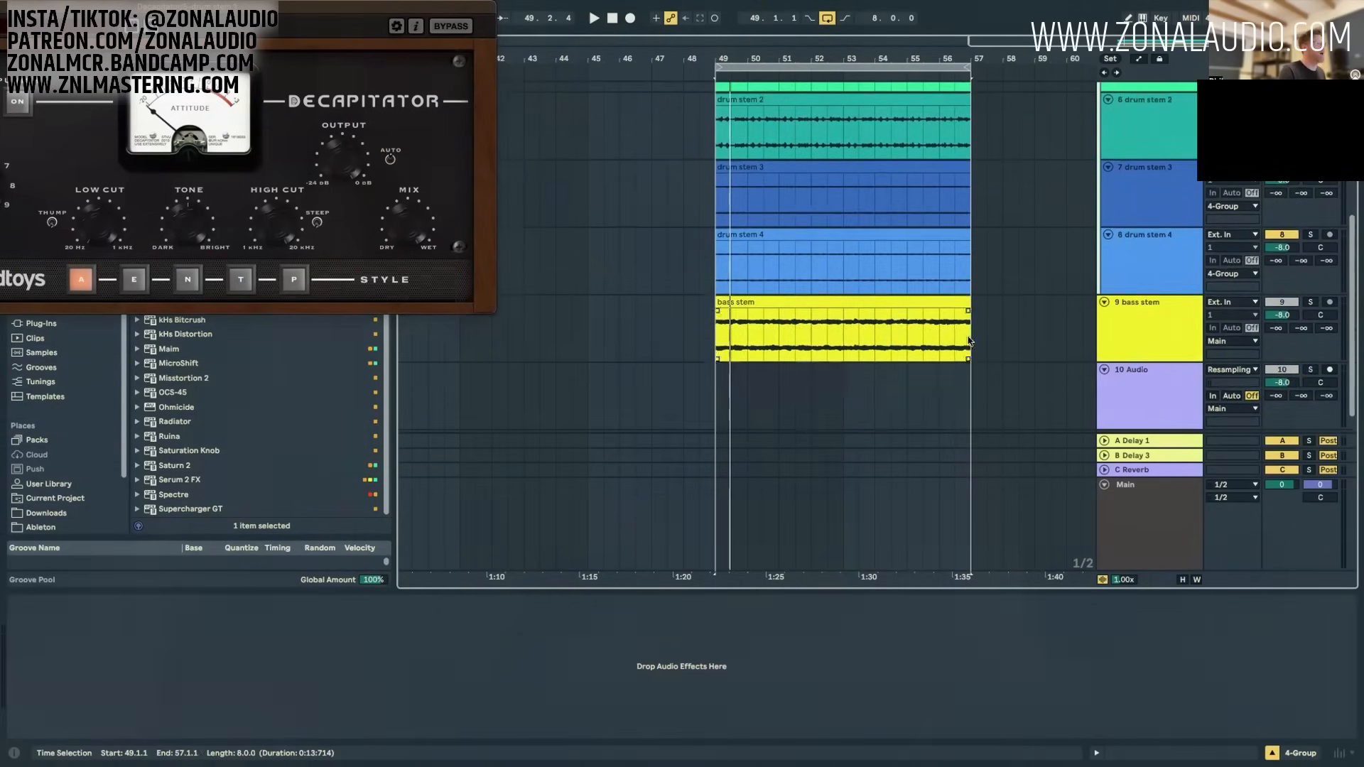
{"action": "left_click", "coordinate": [1160, 394]}
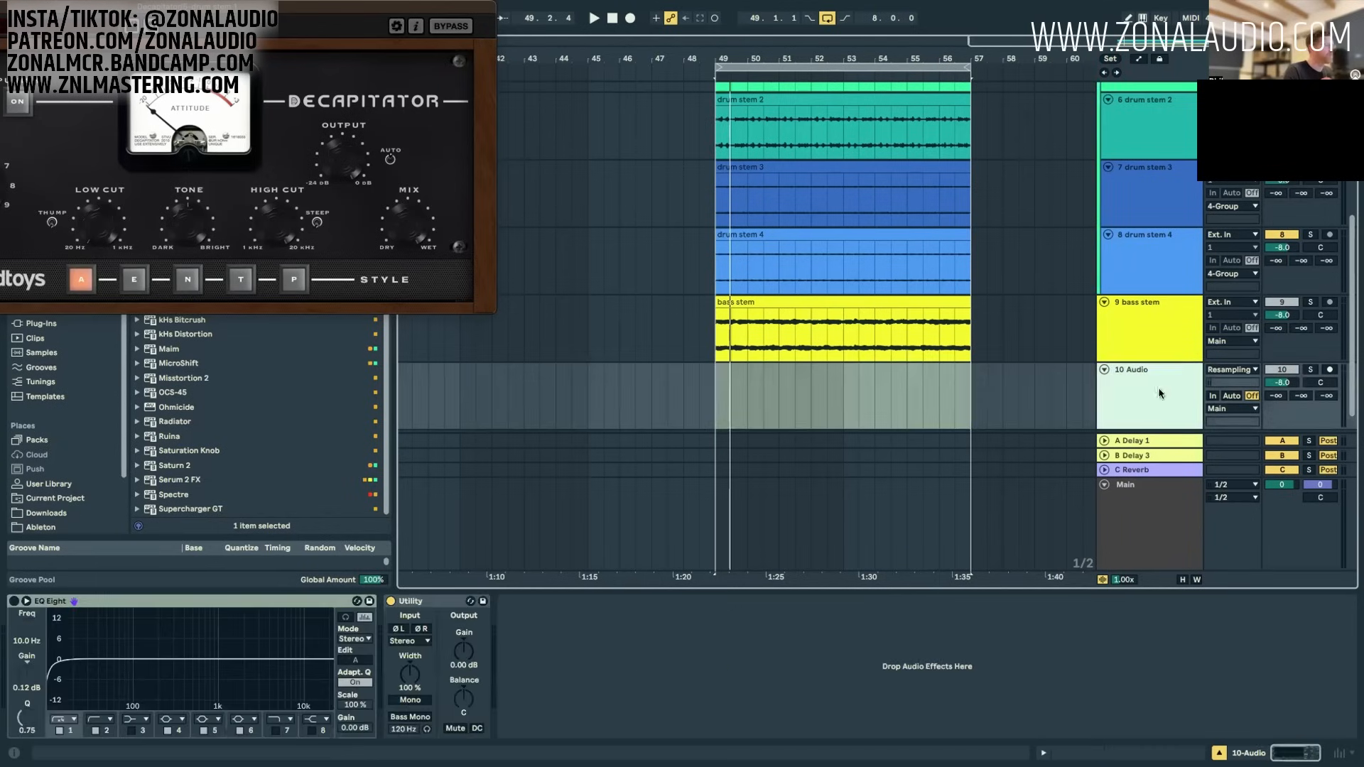
{"action": "left_click", "coordinate": [1330, 369]}
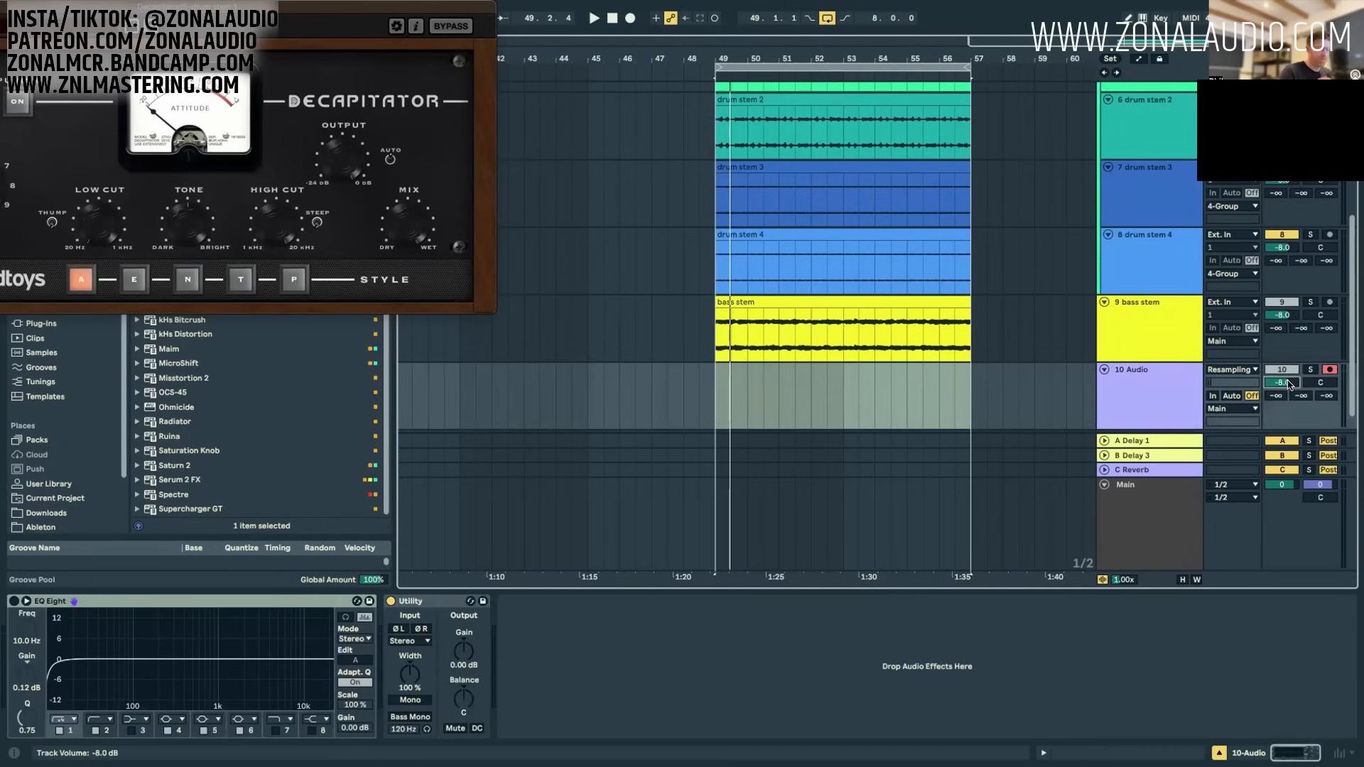
Step: Set the volume of the 10 Audio track and all four drum stem tracks to 0 dB
{"action": "left_click", "coordinate": [1148, 270]}
{"action": "scroll", "coordinate": [1145, 267], "scroll_direction": "up", "scroll_amount": 3}
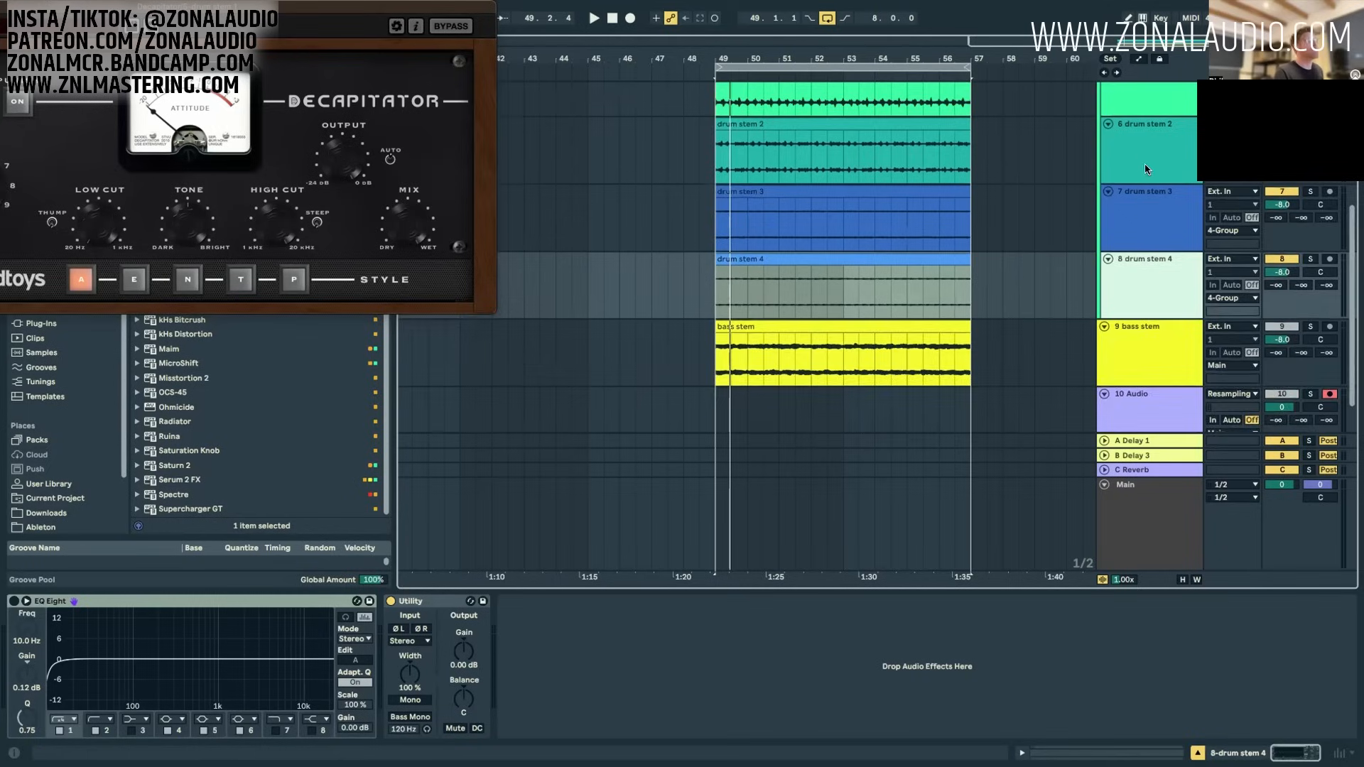
{"action": "left_click", "coordinate": [1165, 150], "text": "shift"}
{"action": "left_click", "coordinate": [1281, 133]}
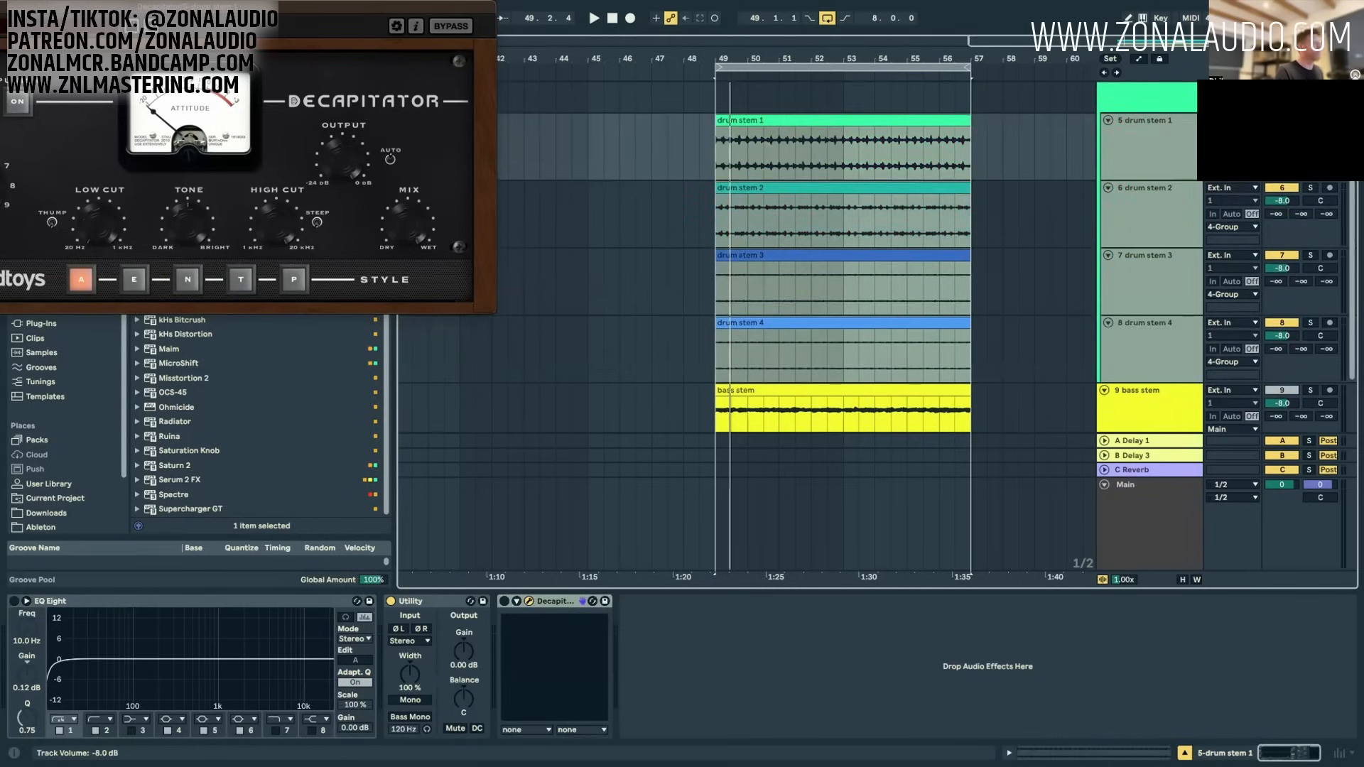
{"action": "scroll", "coordinate": [1144, 396], "scroll_direction": "down", "scroll_amount": 3}
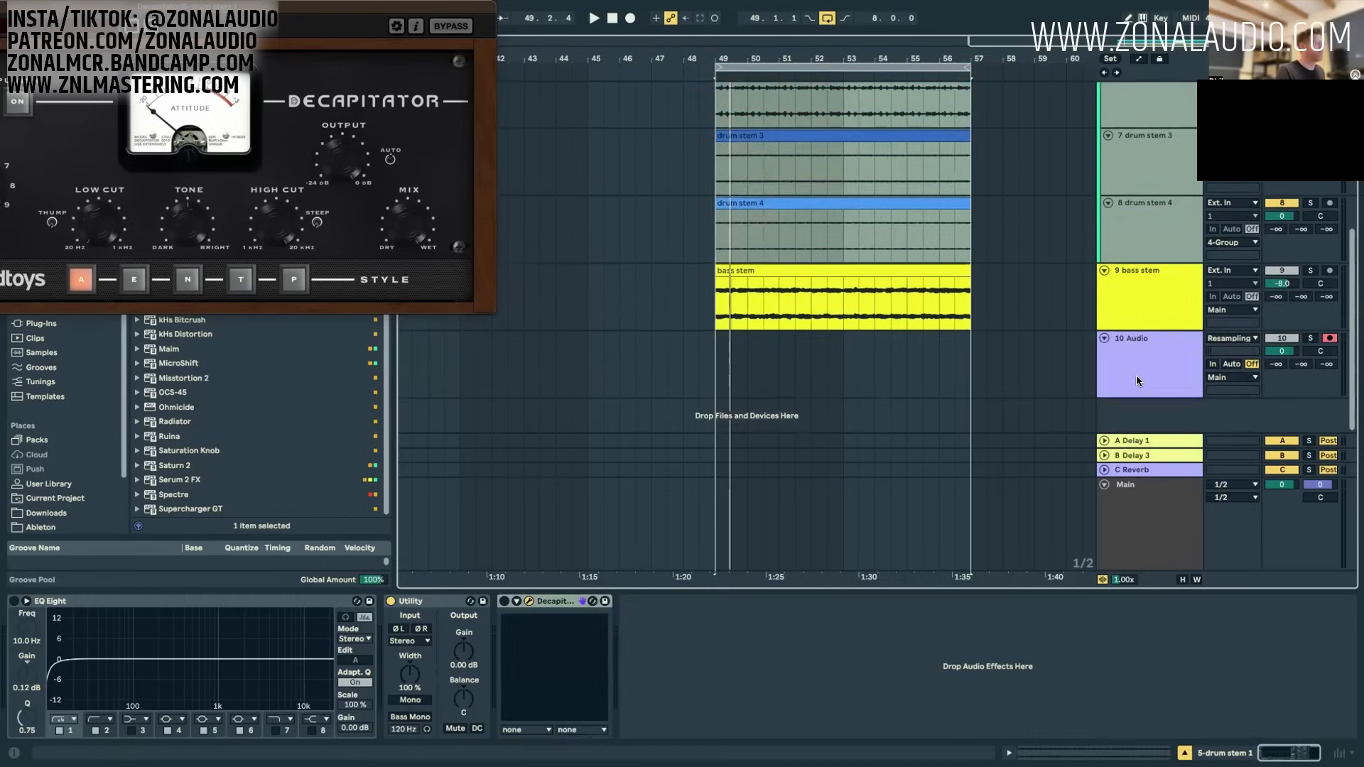
Step: Record the drum stems onto the 10 Audio track by resampling, with playback started from 49.1.1
{"action": "left_click", "coordinate": [1154, 364]}
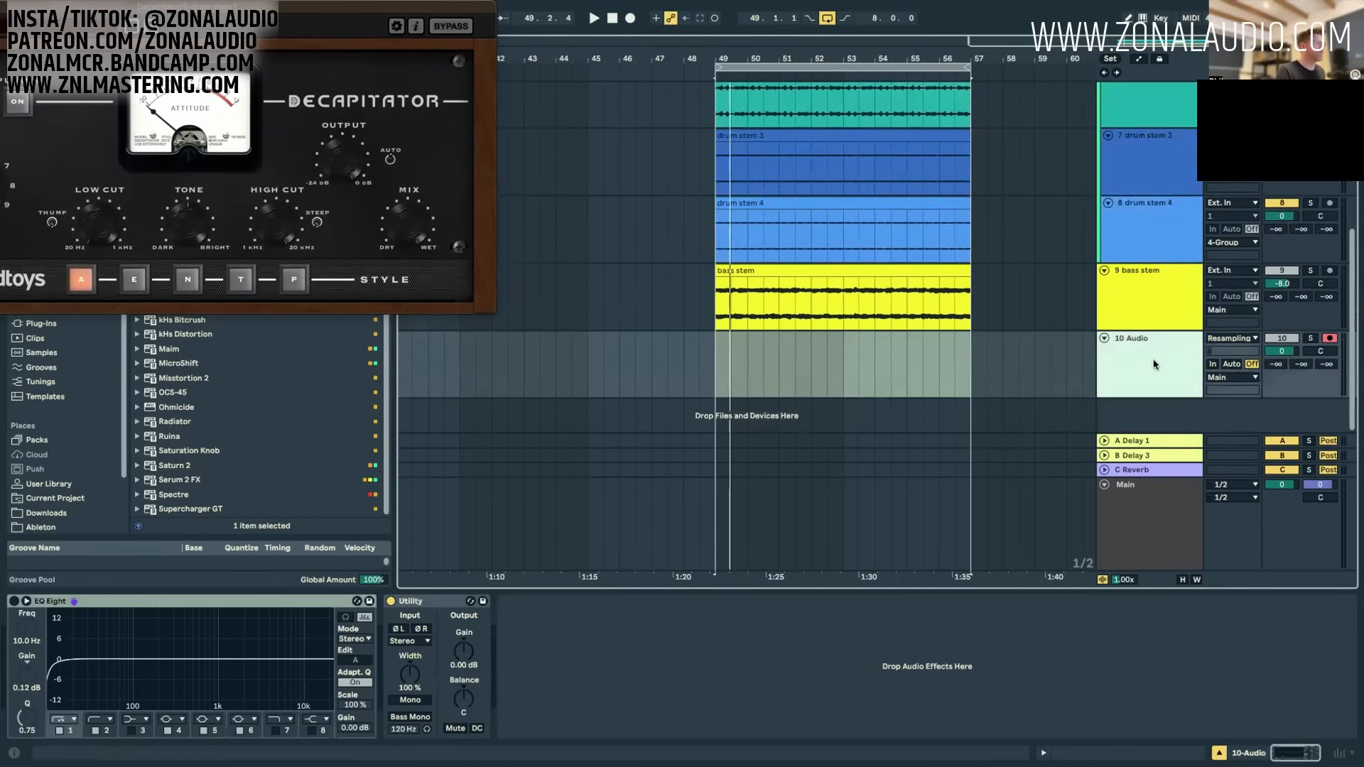
{"action": "left_click", "coordinate": [715, 366]}
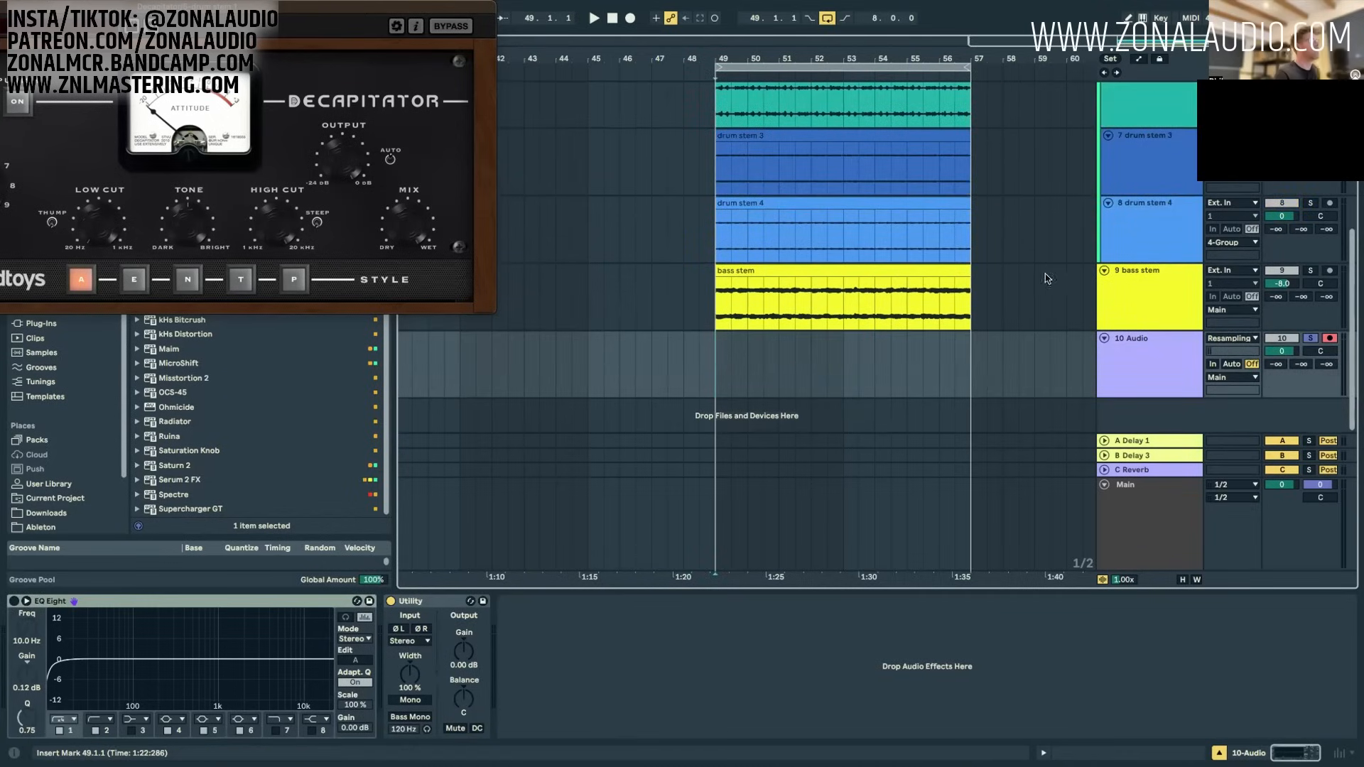
{"action": "key", "text": "space"}
{"action": "scroll", "coordinate": [1045, 278], "scroll_direction": "up", "scroll_amount": 2}
{"action": "scroll", "coordinate": [1336, 199], "scroll_direction": "up", "scroll_amount": 3}
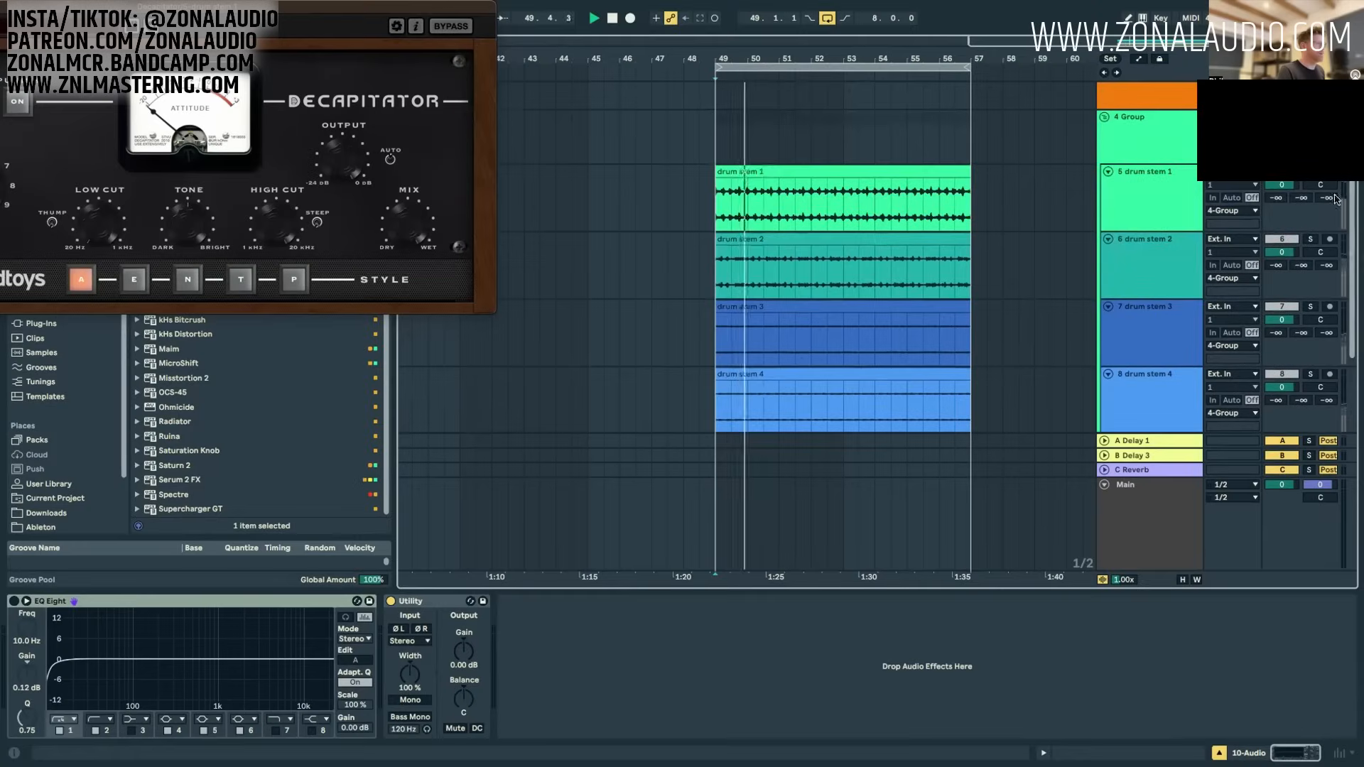
{"action": "left_click", "coordinate": [1148, 138]}
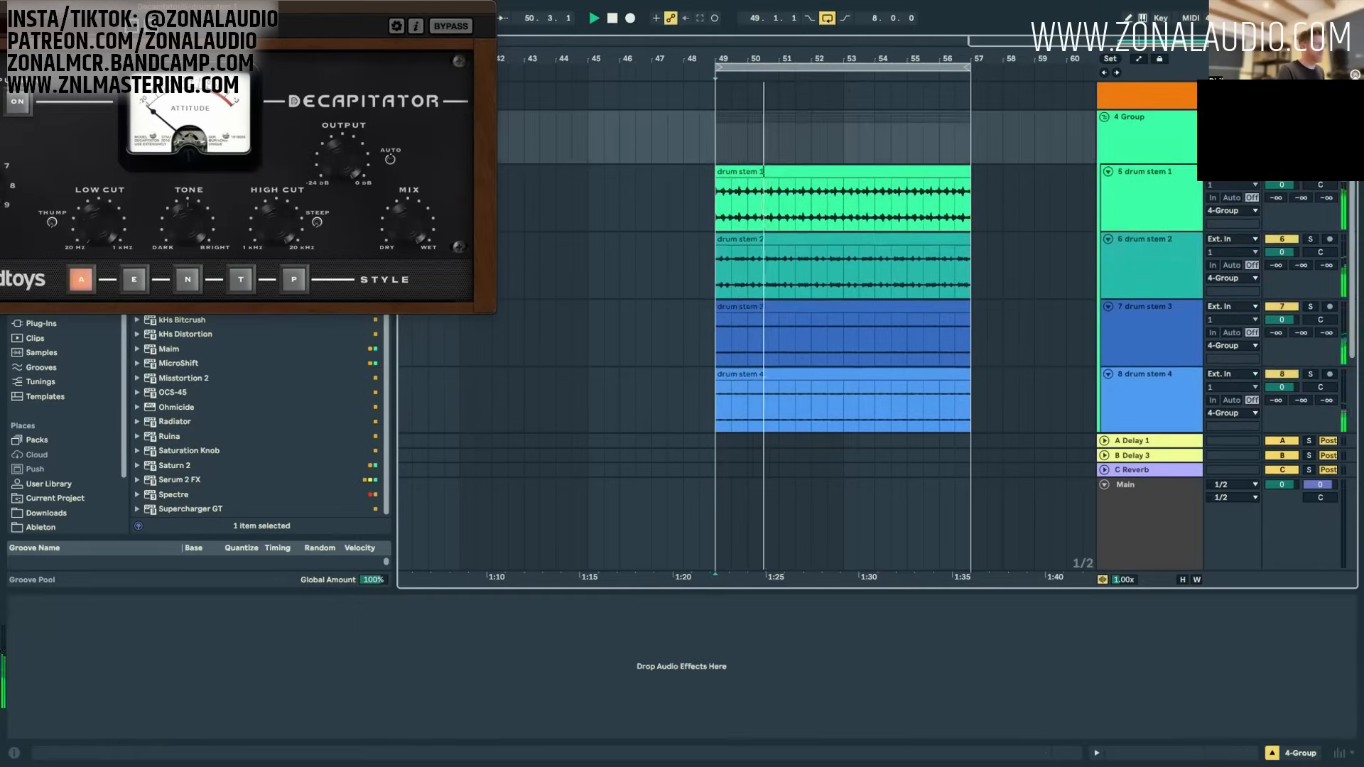
{"action": "left_click", "coordinate": [629, 19]}
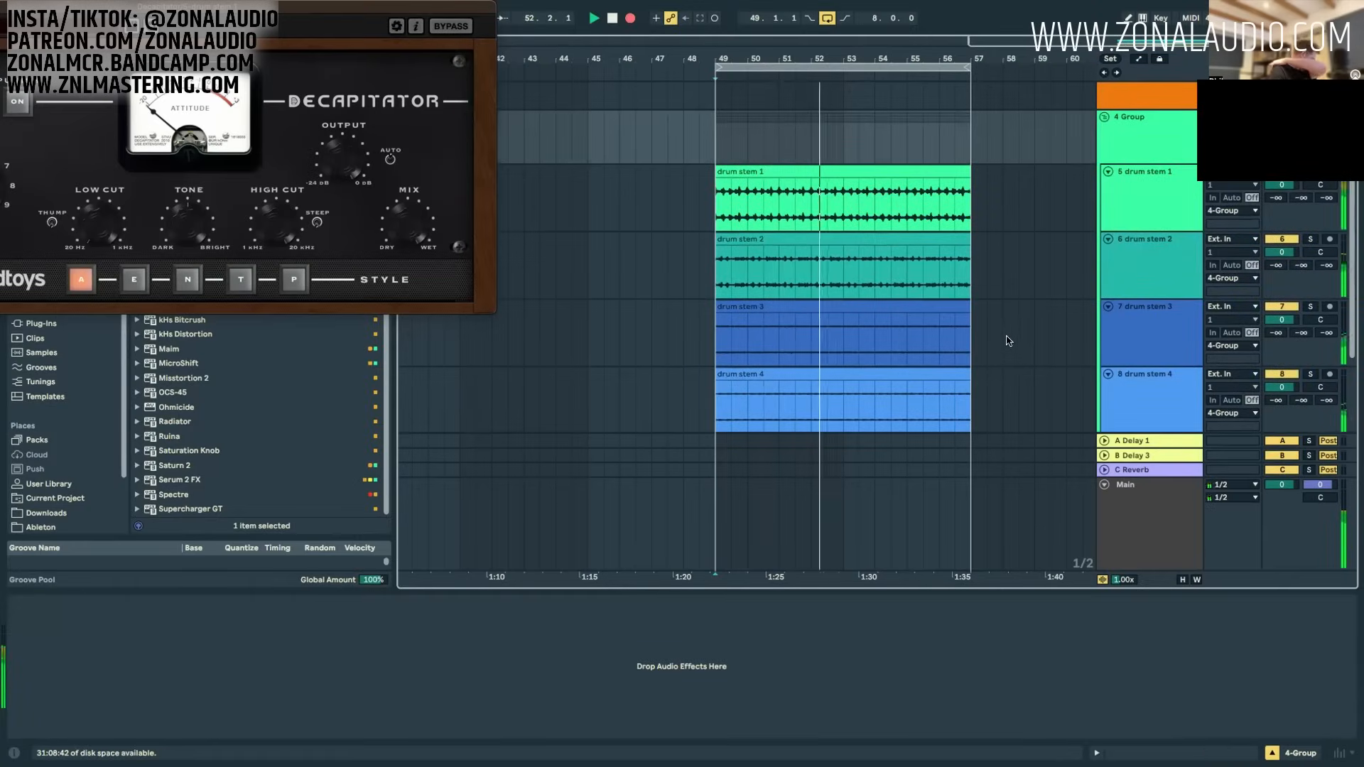
{"action": "scroll", "coordinate": [1009, 341], "scroll_direction": "down", "scroll_amount": 3}
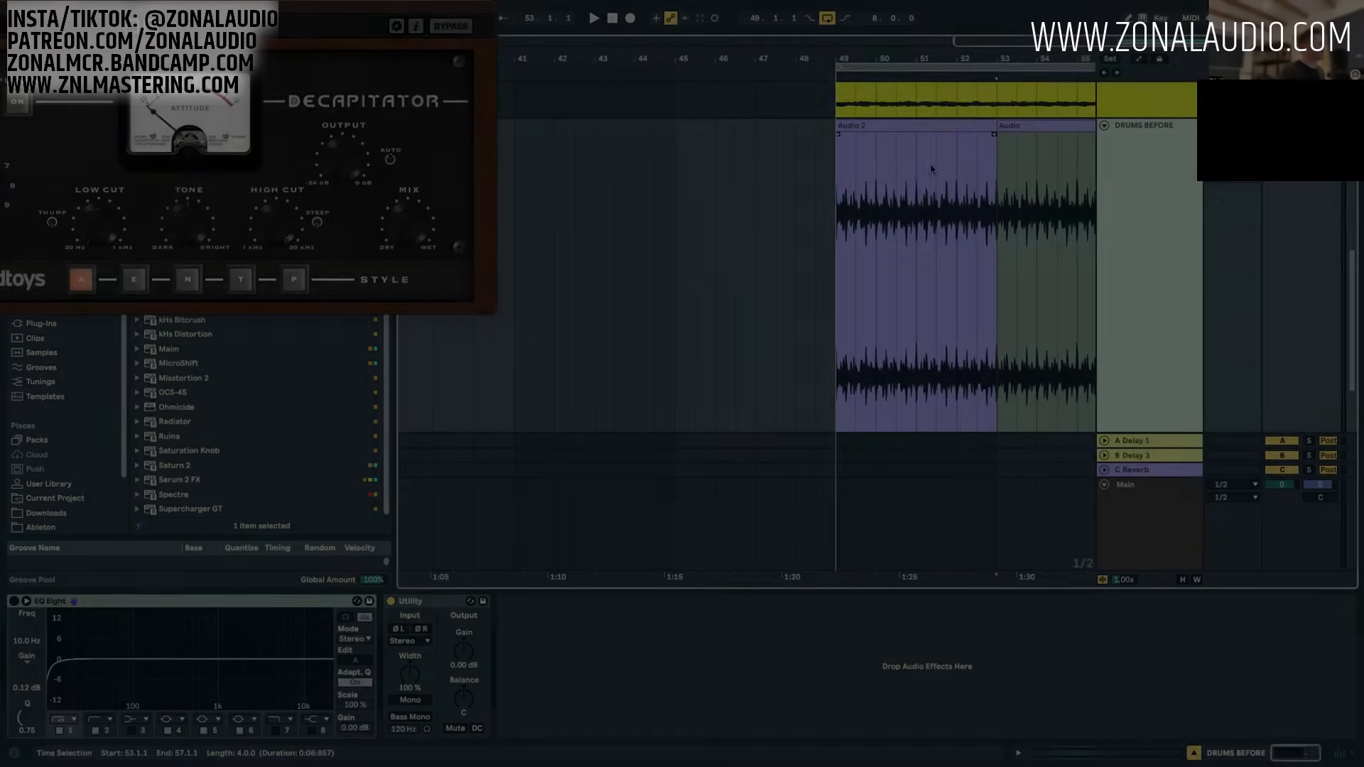
Step: Solo the 4 Group drum bus and bring the Decapitator window back into full view
{"action": "left_click_drag", "start_coordinate": [857, 280], "coordinate": [990, 240]}
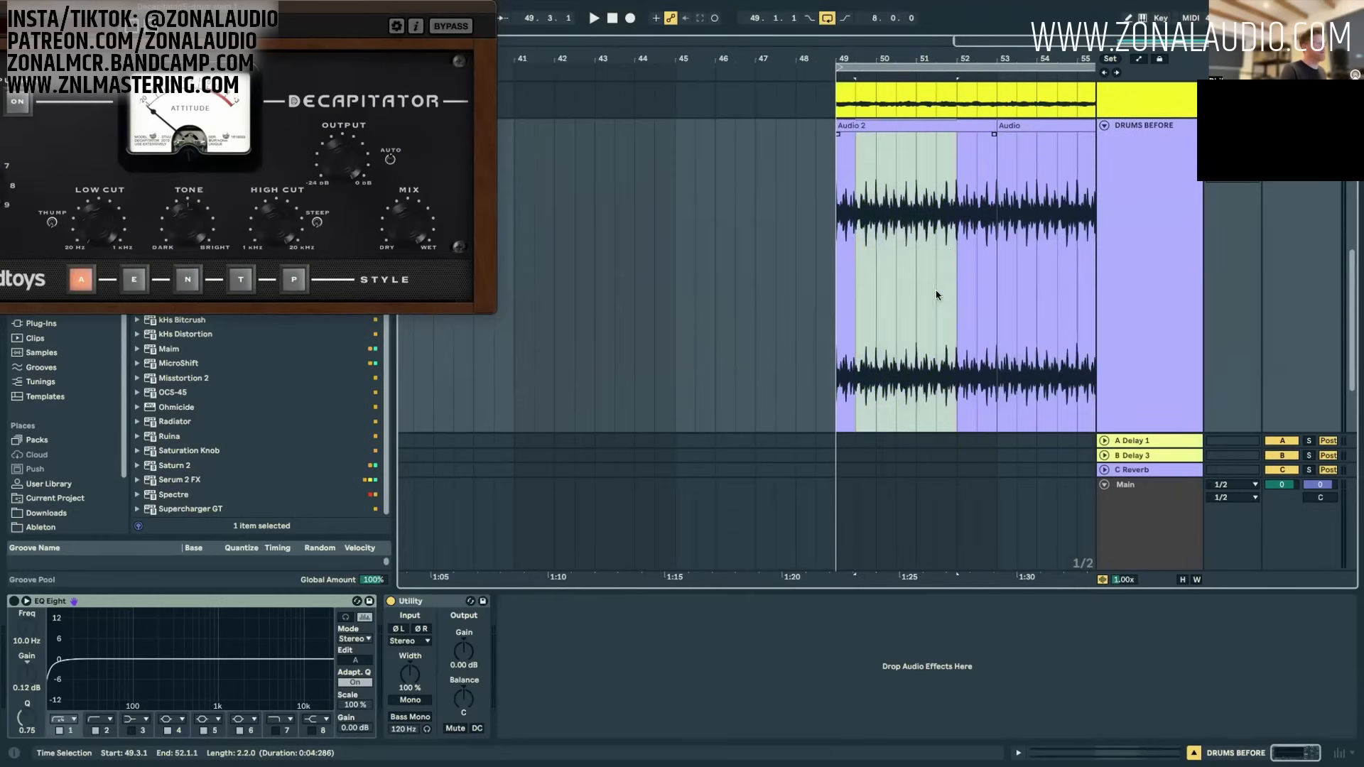
{"action": "left_click", "coordinate": [993, 238]}
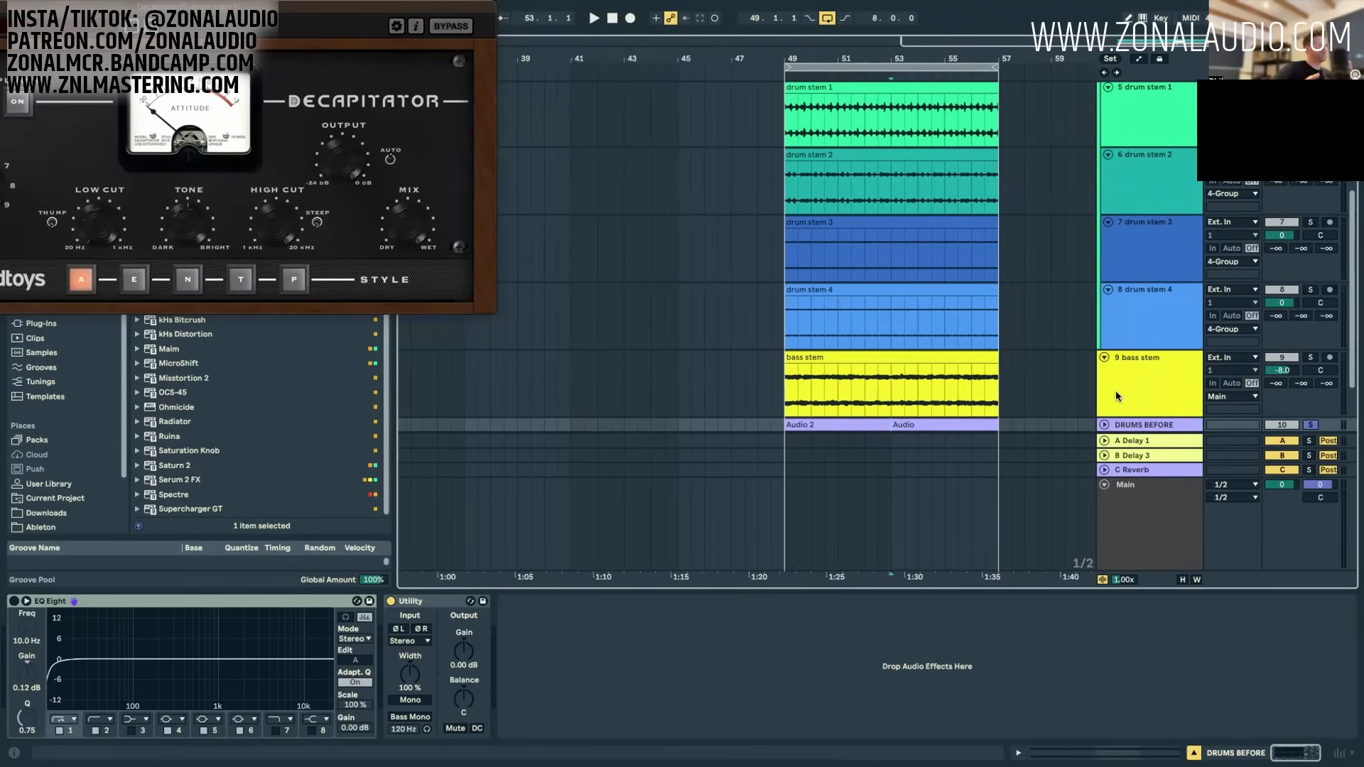
{"action": "key", "text": "space"}
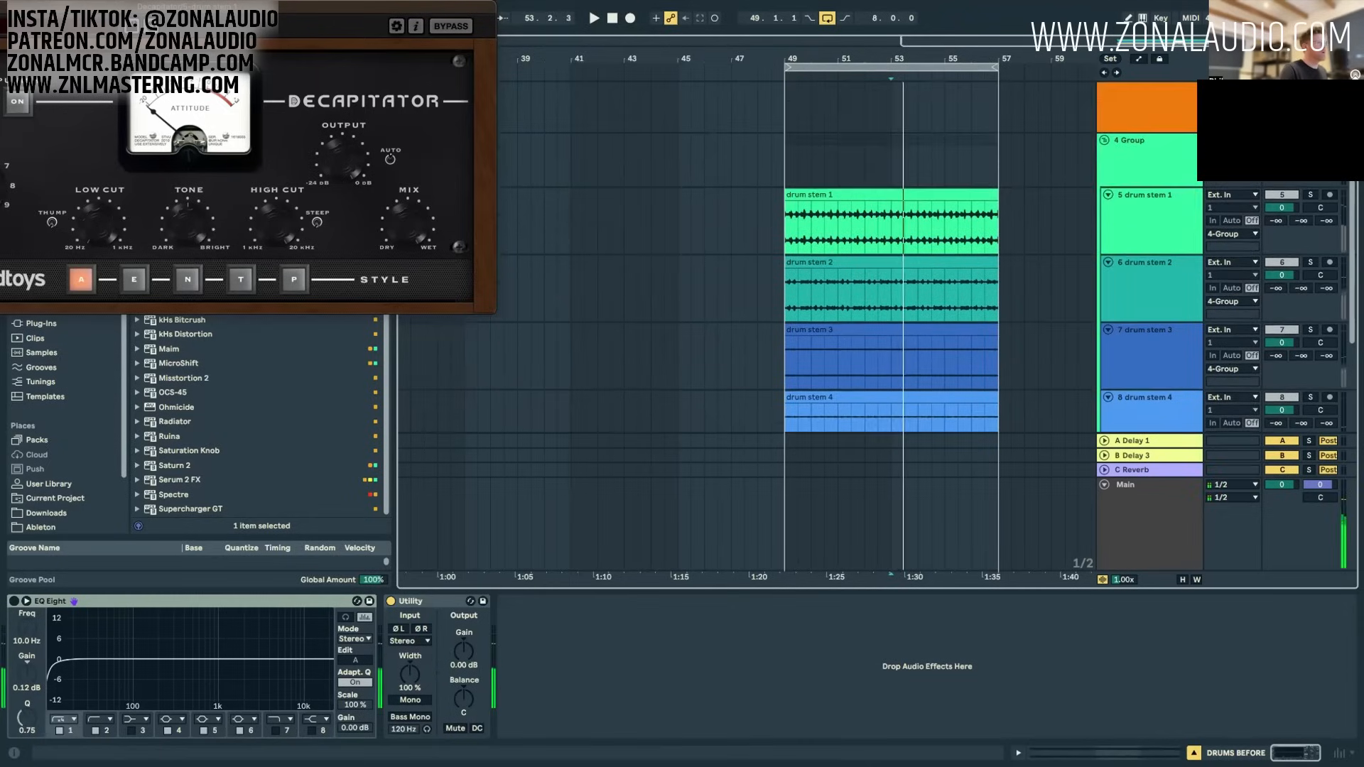
{"action": "left_click", "coordinate": [1310, 140]}
{"action": "left_click_drag", "start_coordinate": [130, 5], "coordinate": [407, 83]}
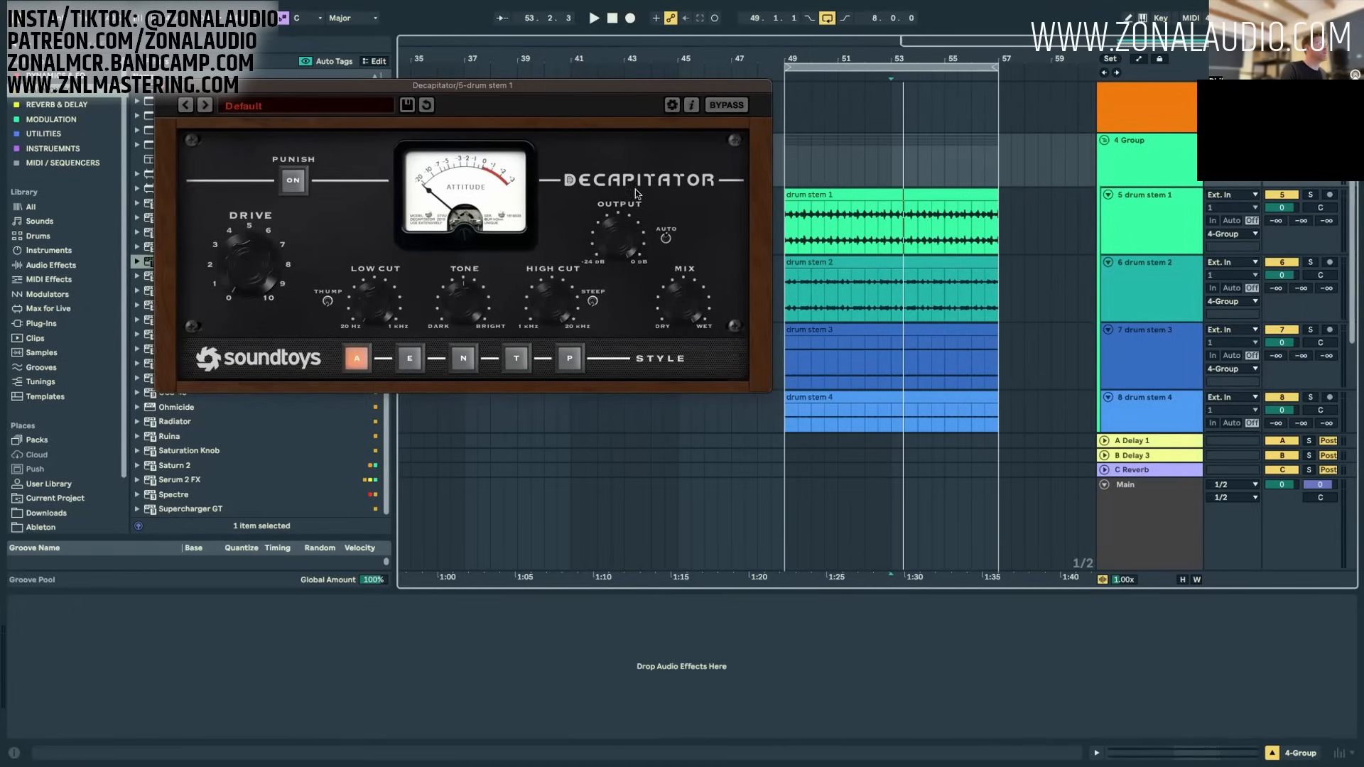
Step: Play the drum loop and raise the Drive in the Decapitator on drum stem 1
{"action": "left_click", "coordinate": [1188, 171]}
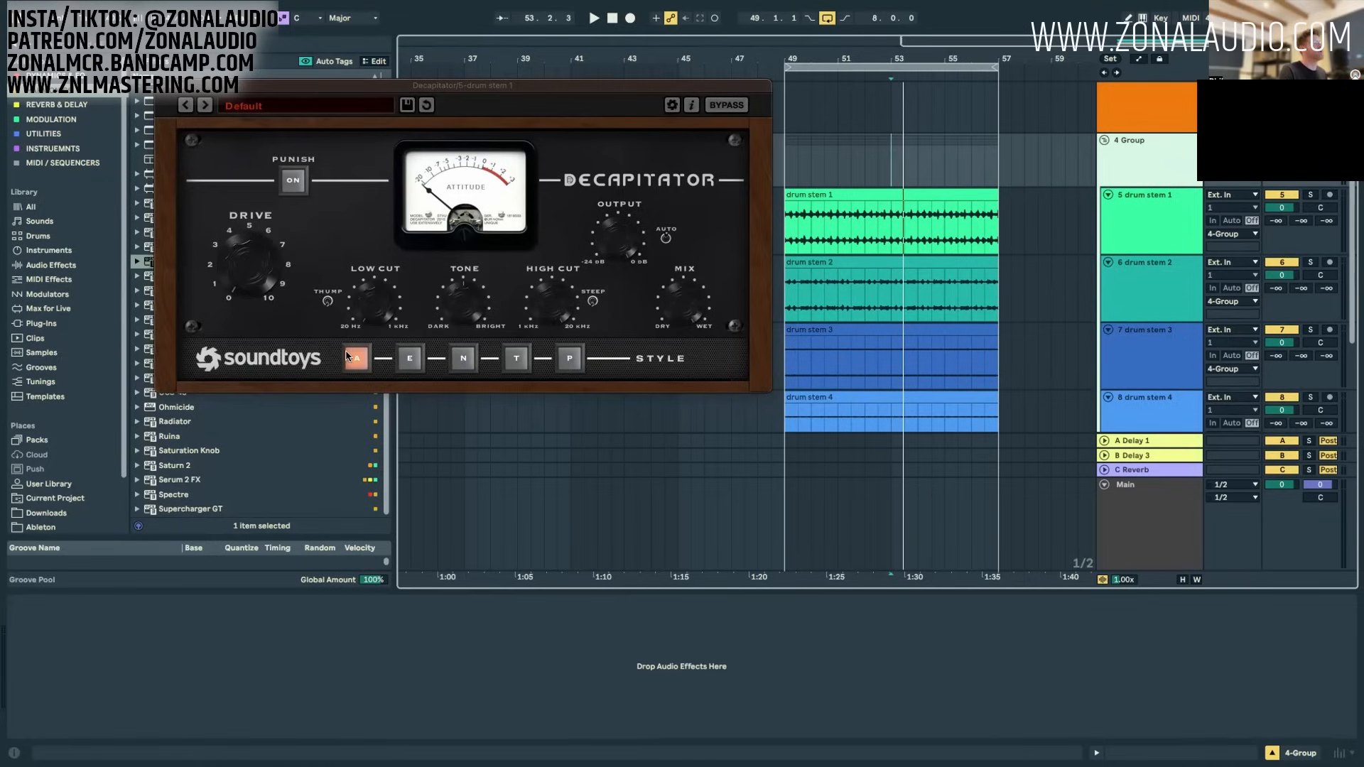
{"action": "key", "text": "space"}
{"action": "left_click", "coordinate": [252, 263]}
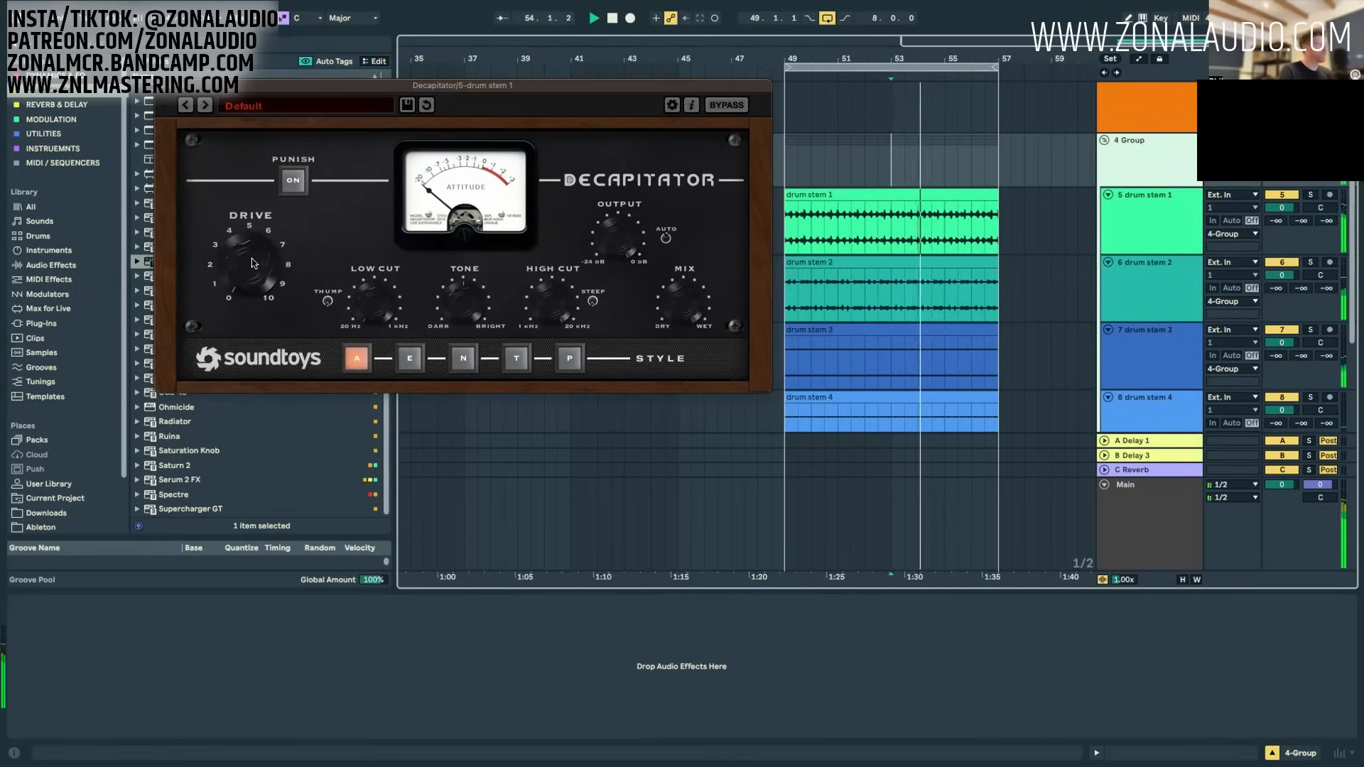
{"action": "left_click_drag", "start_coordinate": [252, 263], "coordinate": [246, 199]}
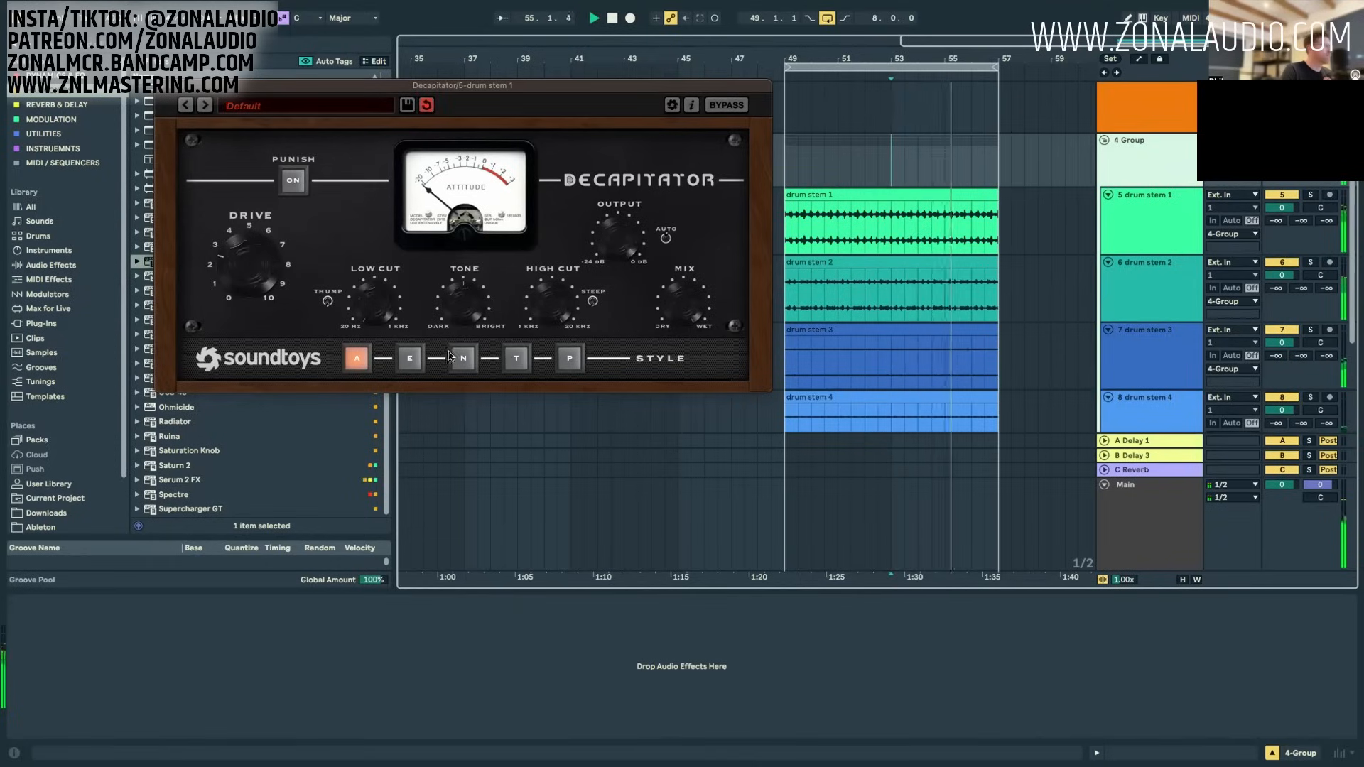
Step: Move the Decapitator from drum stem 1 to the 4 Group track and open its window
{"action": "left_click", "coordinate": [1127, 161]}
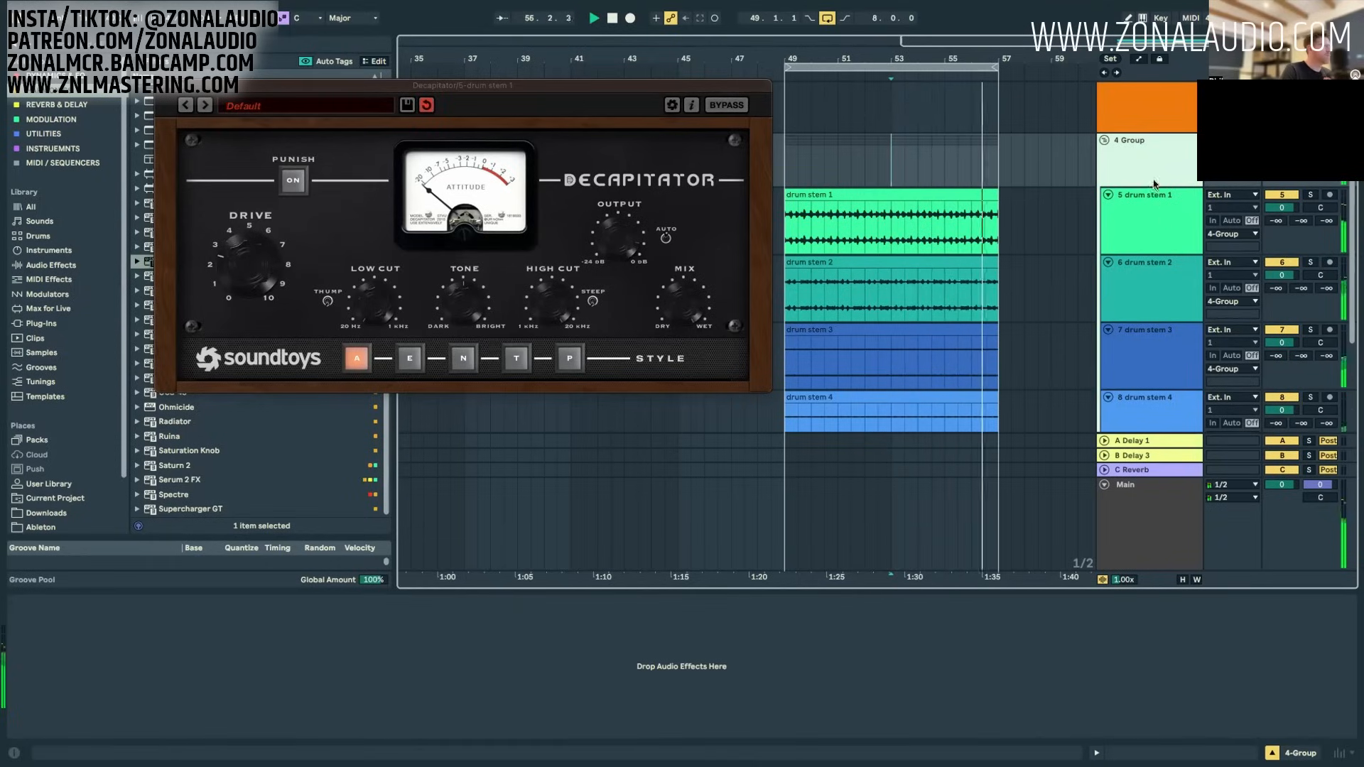
{"action": "left_click", "coordinate": [1136, 217]}
{"action": "left_click", "coordinate": [1138, 156]}
{"action": "left_click", "coordinate": [1192, 234]}
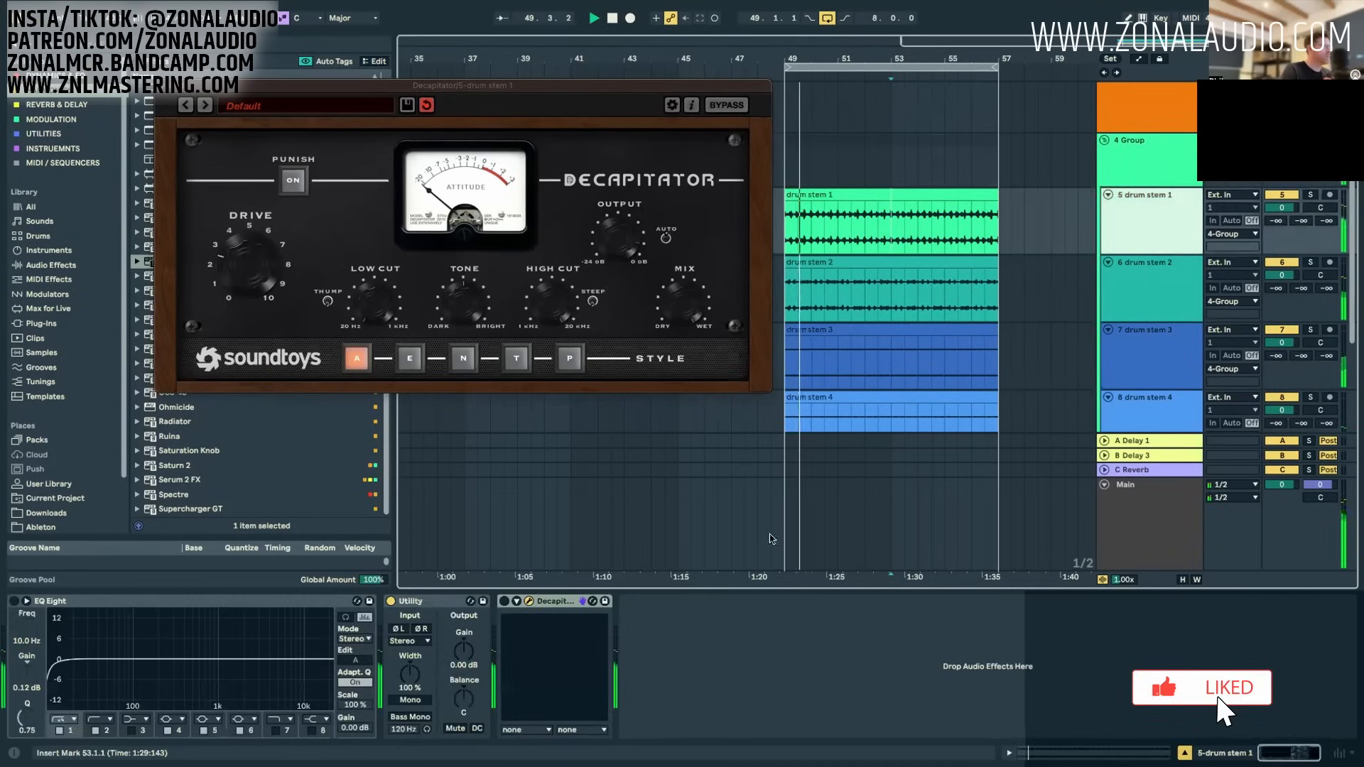
{"action": "left_click", "coordinate": [505, 601]}
{"action": "left_click", "coordinate": [1114, 164]}
{"action": "left_click", "coordinate": [14, 601]}
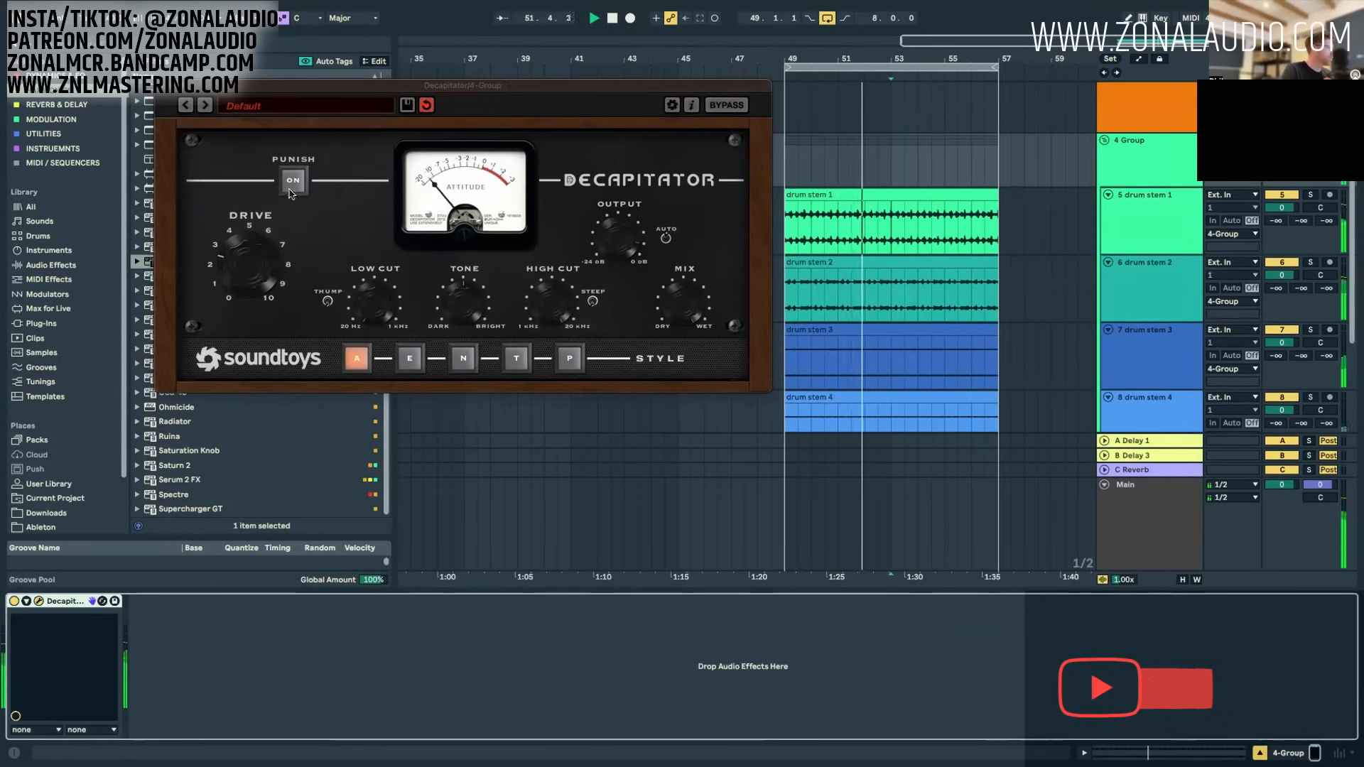
Step: Audition the Decapitator's A, E and N styles on the drum group, adjusting Drive for each
{"action": "left_click_drag", "start_coordinate": [251, 273], "coordinate": [295, 379]}
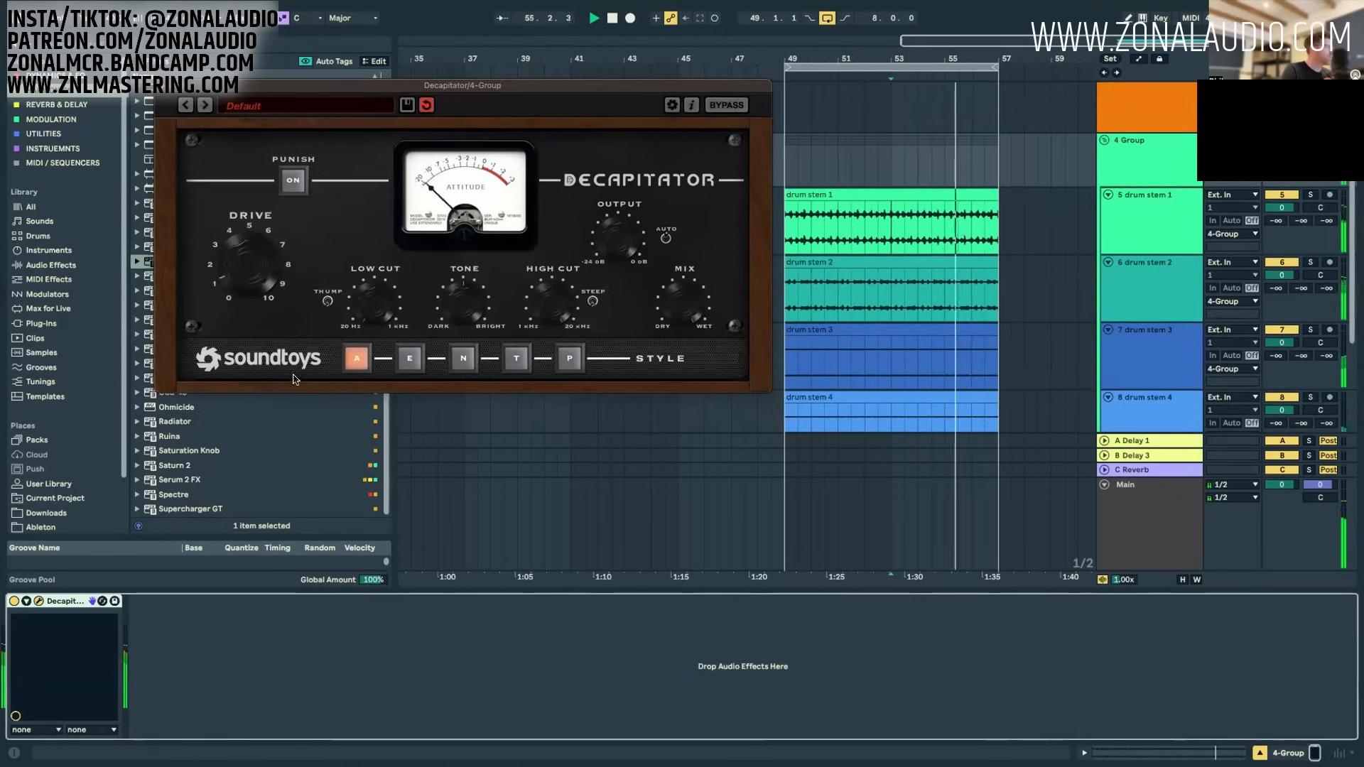
{"action": "left_click", "coordinate": [400, 358]}
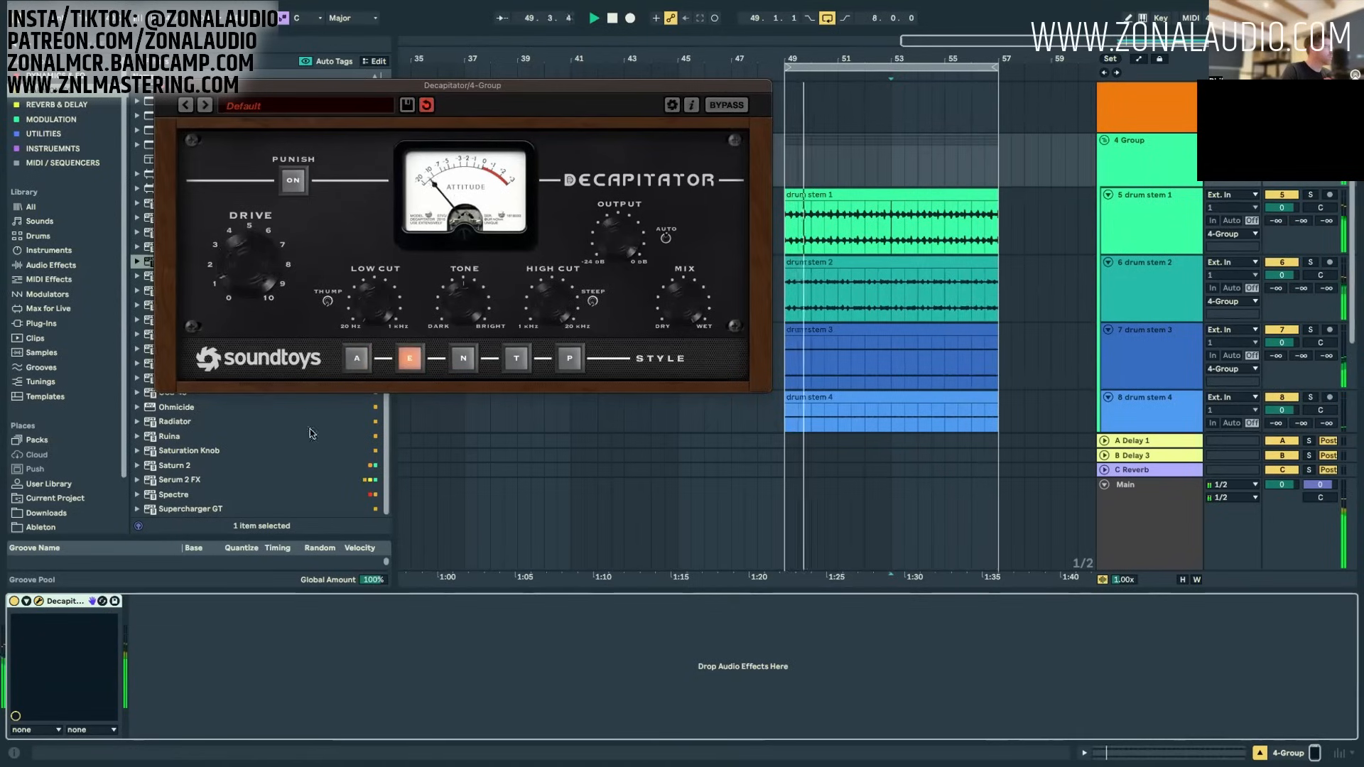
{"action": "left_click_drag", "start_coordinate": [279, 276], "coordinate": [257, 357]}
{"action": "left_click", "coordinate": [463, 358]}
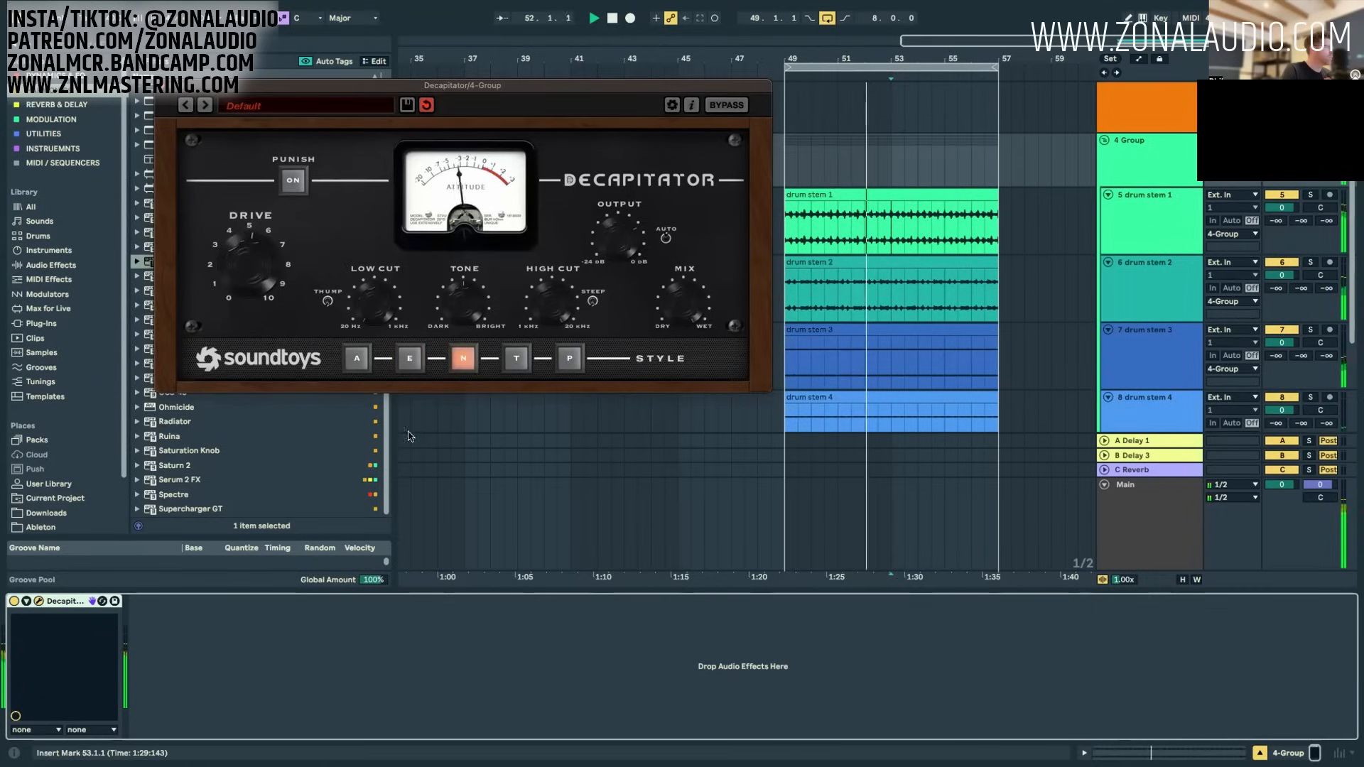
{"action": "left_click_drag", "start_coordinate": [248, 240], "coordinate": [266, 356]}
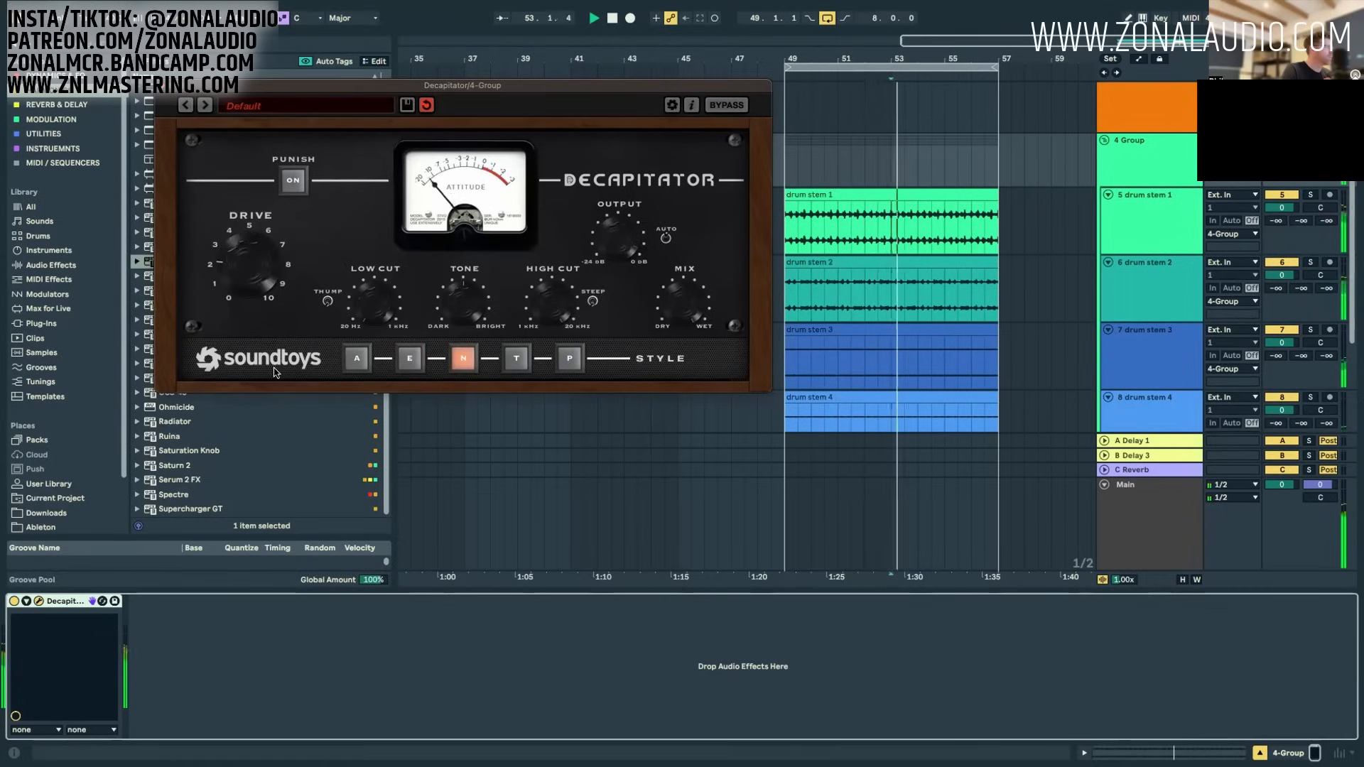
Step: Try the Decapitator's T style and compare the drums with the effect bypassed and active
{"action": "left_click", "coordinate": [517, 358]}
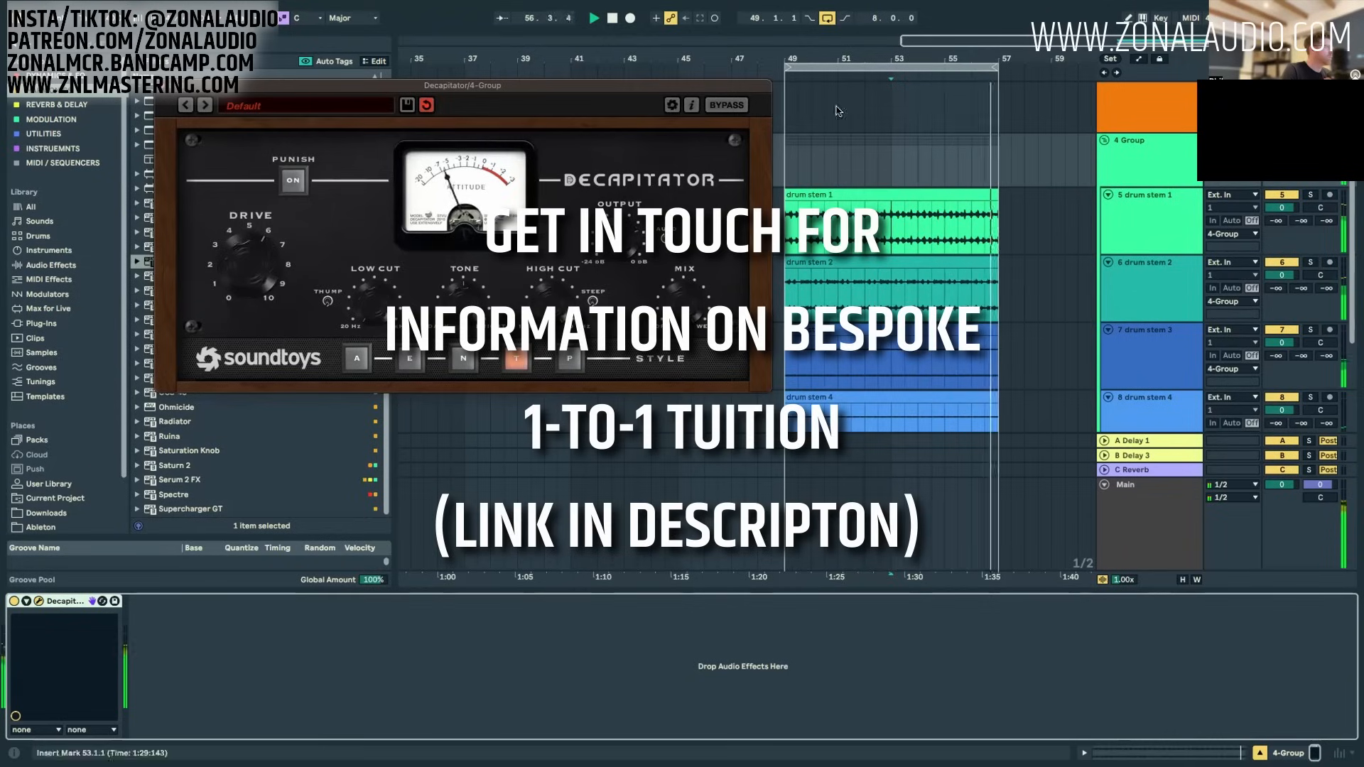
{"action": "left_click", "coordinate": [726, 106]}
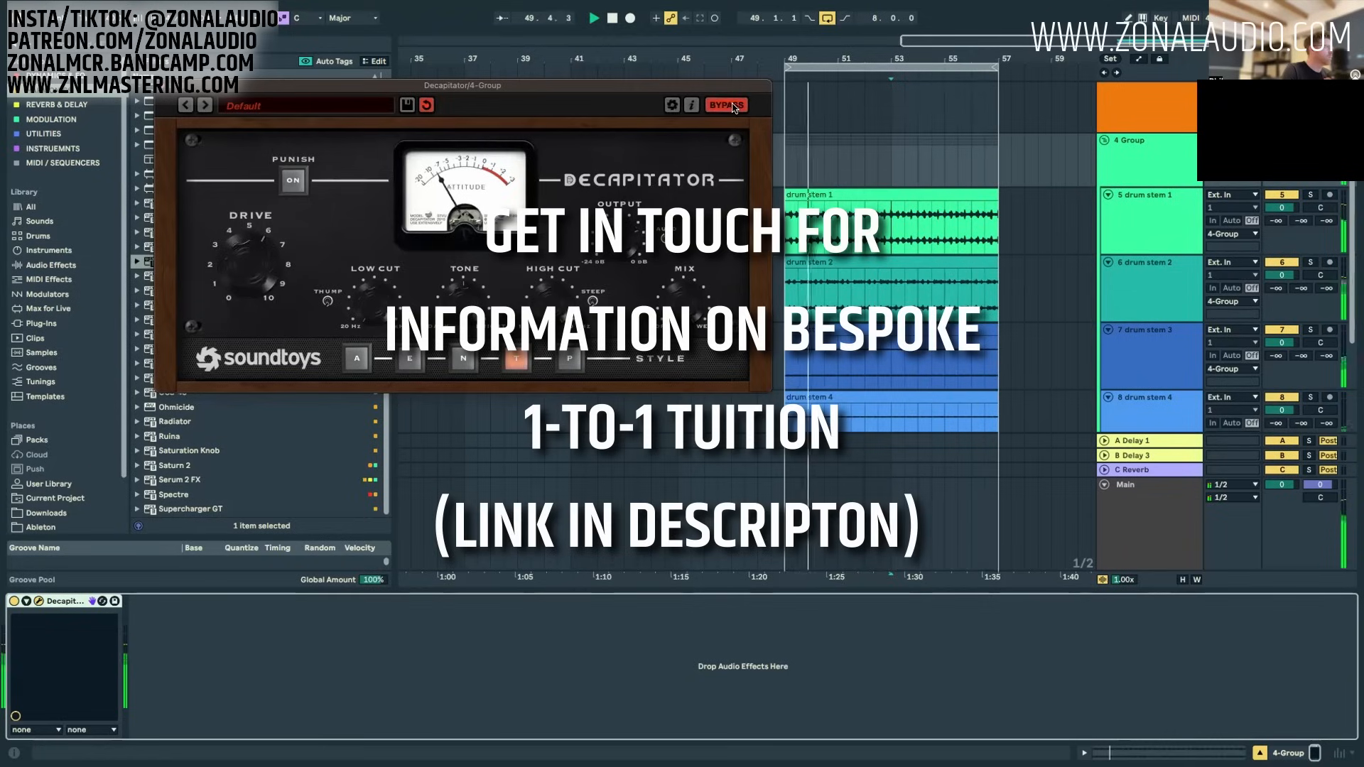
{"action": "left_click", "coordinate": [726, 106]}
Step: Switch the Decapitator to the P style, adjust its Drive, and compare the drums with and without bypass
{"action": "left_click", "coordinate": [568, 359]}
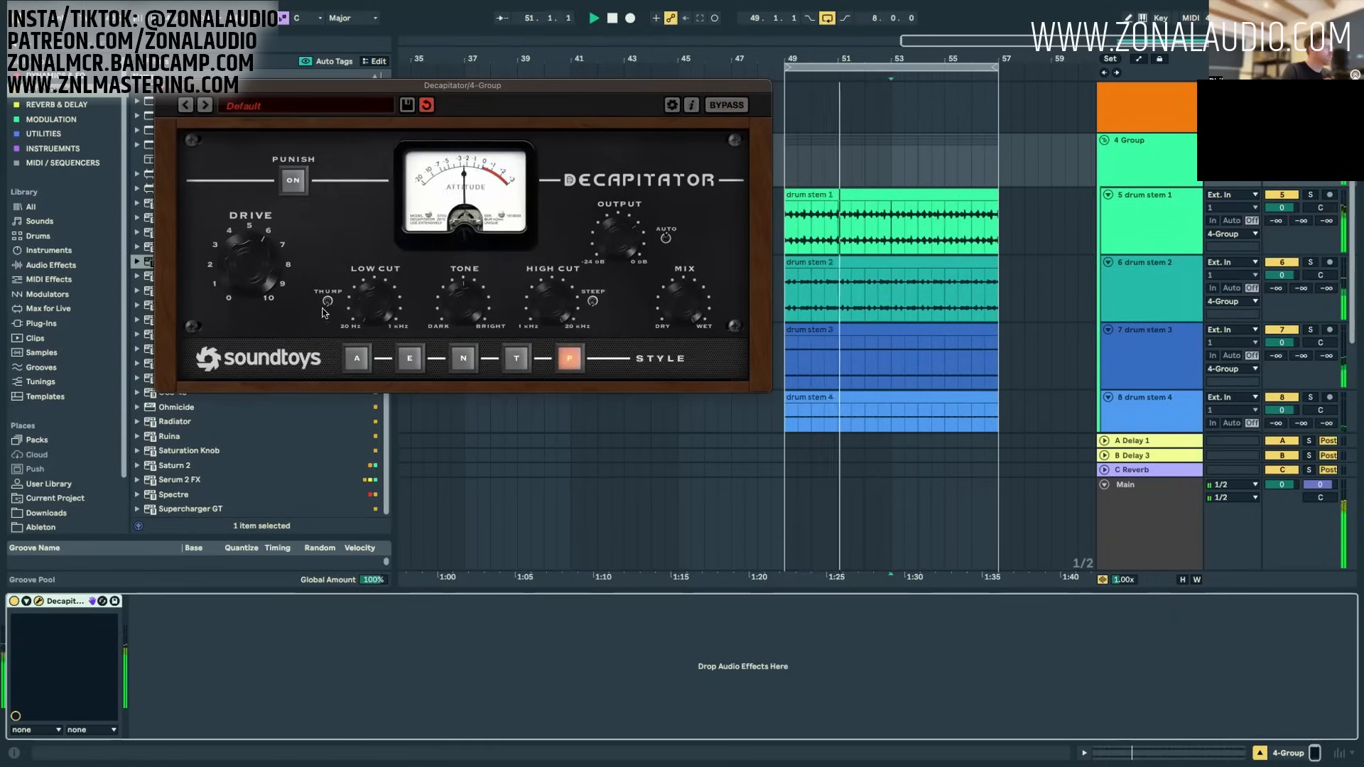
{"action": "left_click_drag", "start_coordinate": [252, 268], "coordinate": [270, 293]}
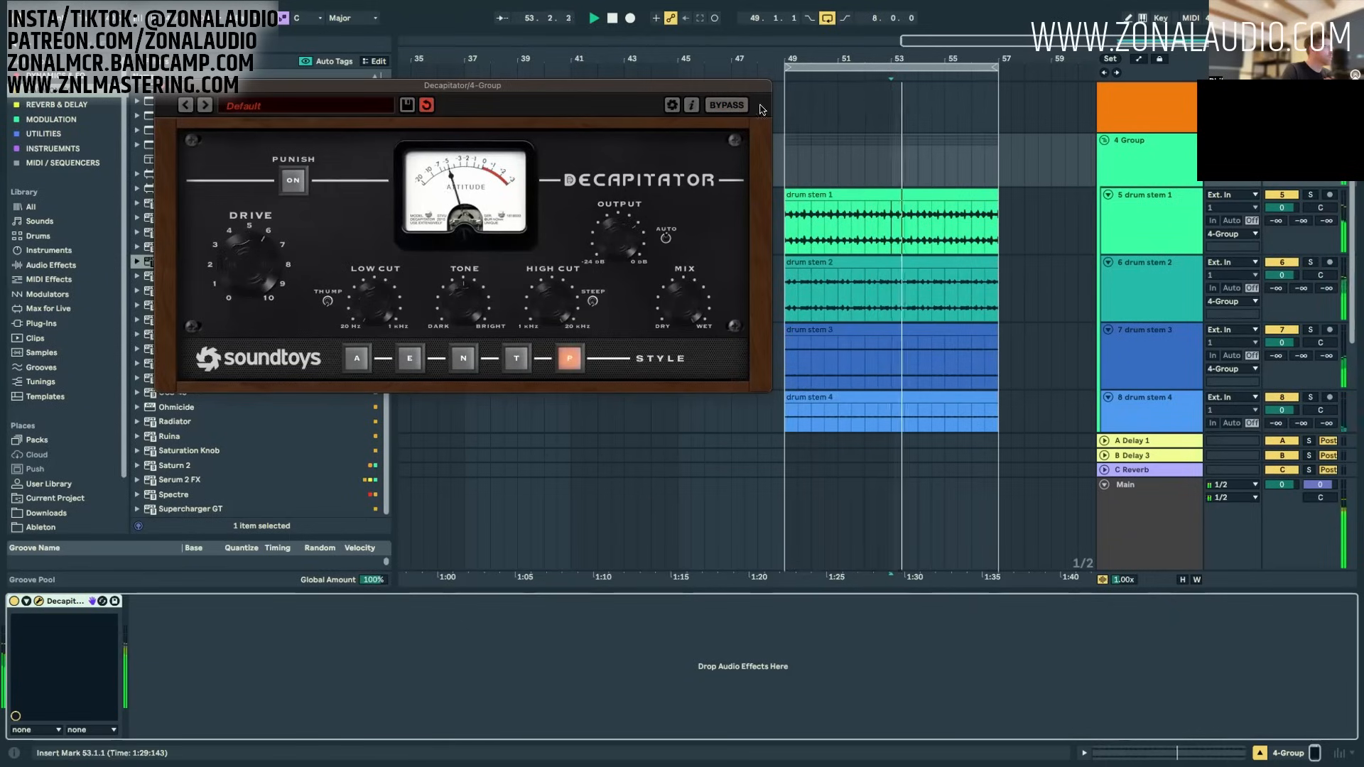
{"action": "left_click", "coordinate": [728, 106]}
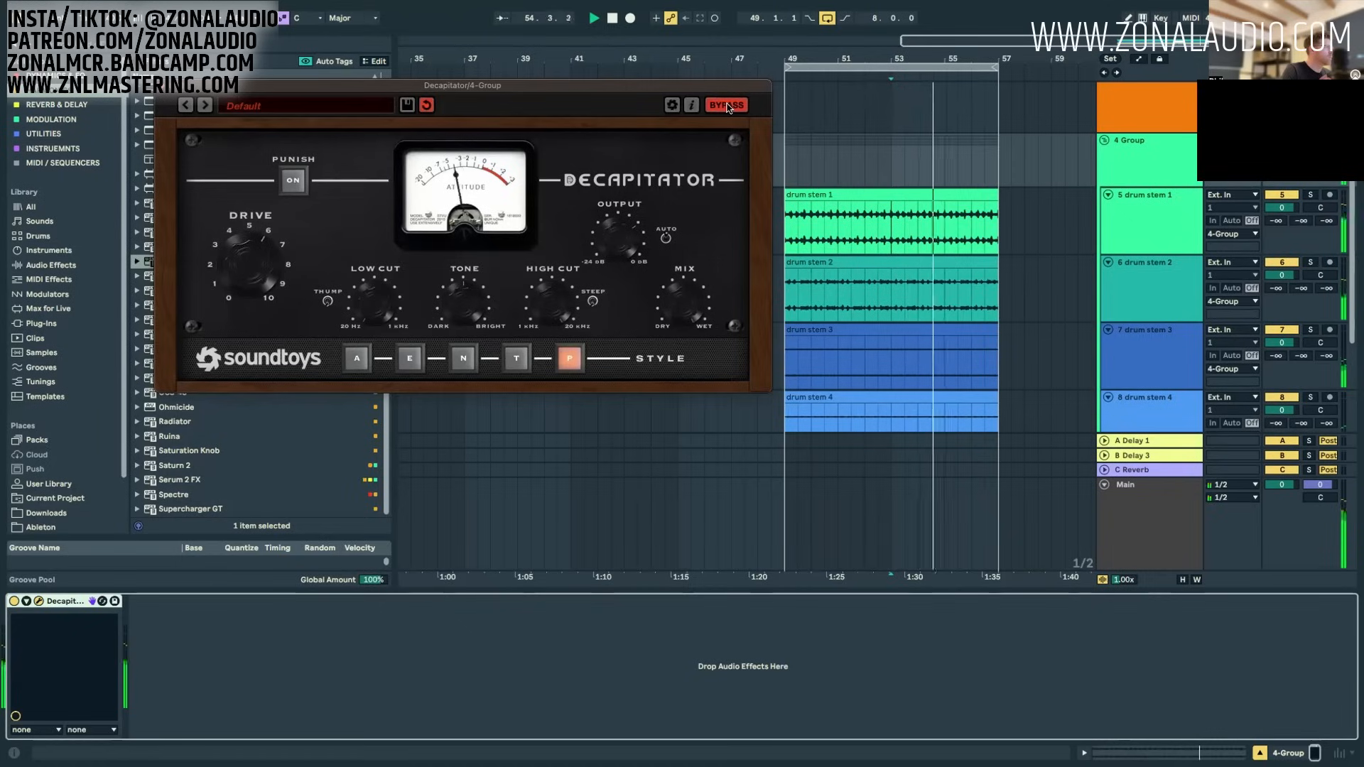
{"action": "left_click", "coordinate": [727, 106]}
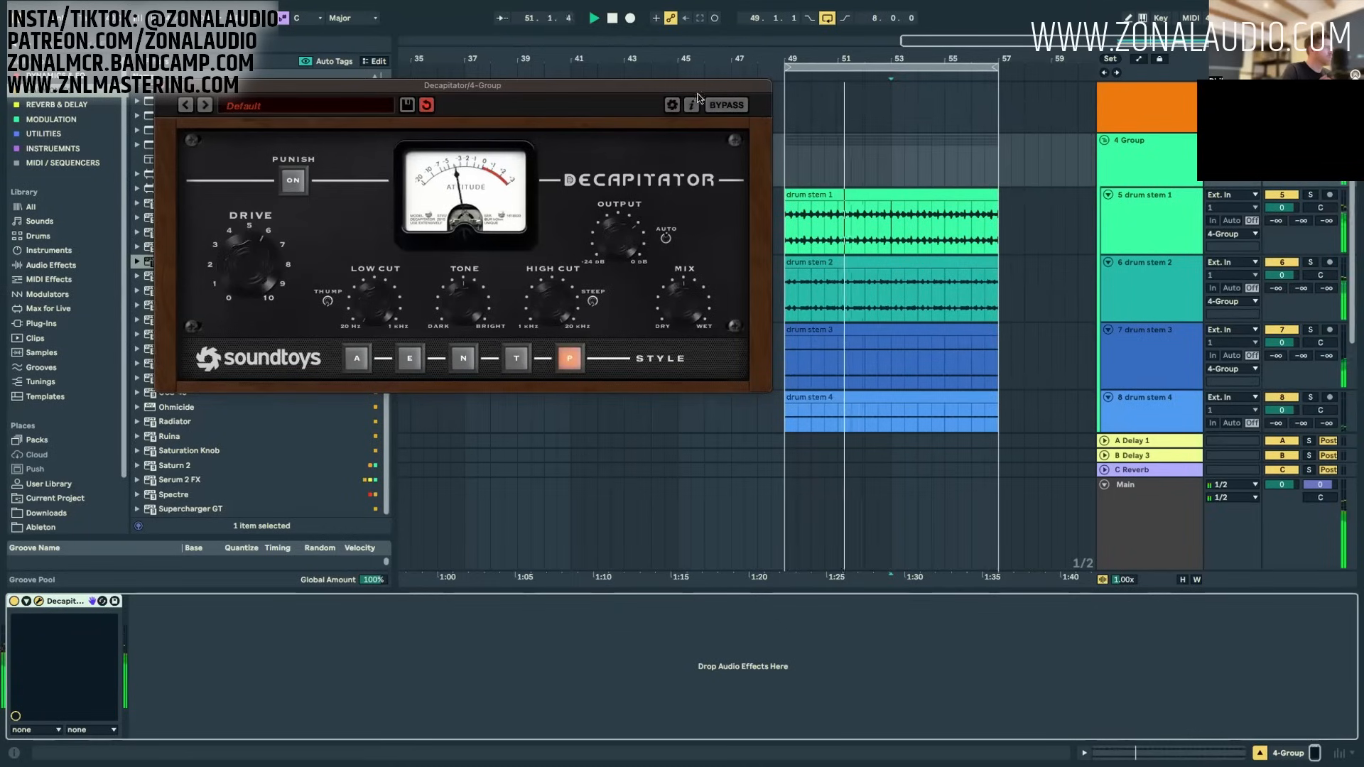
{"action": "left_click", "coordinate": [720, 107]}
{"action": "left_click", "coordinate": [720, 107]}
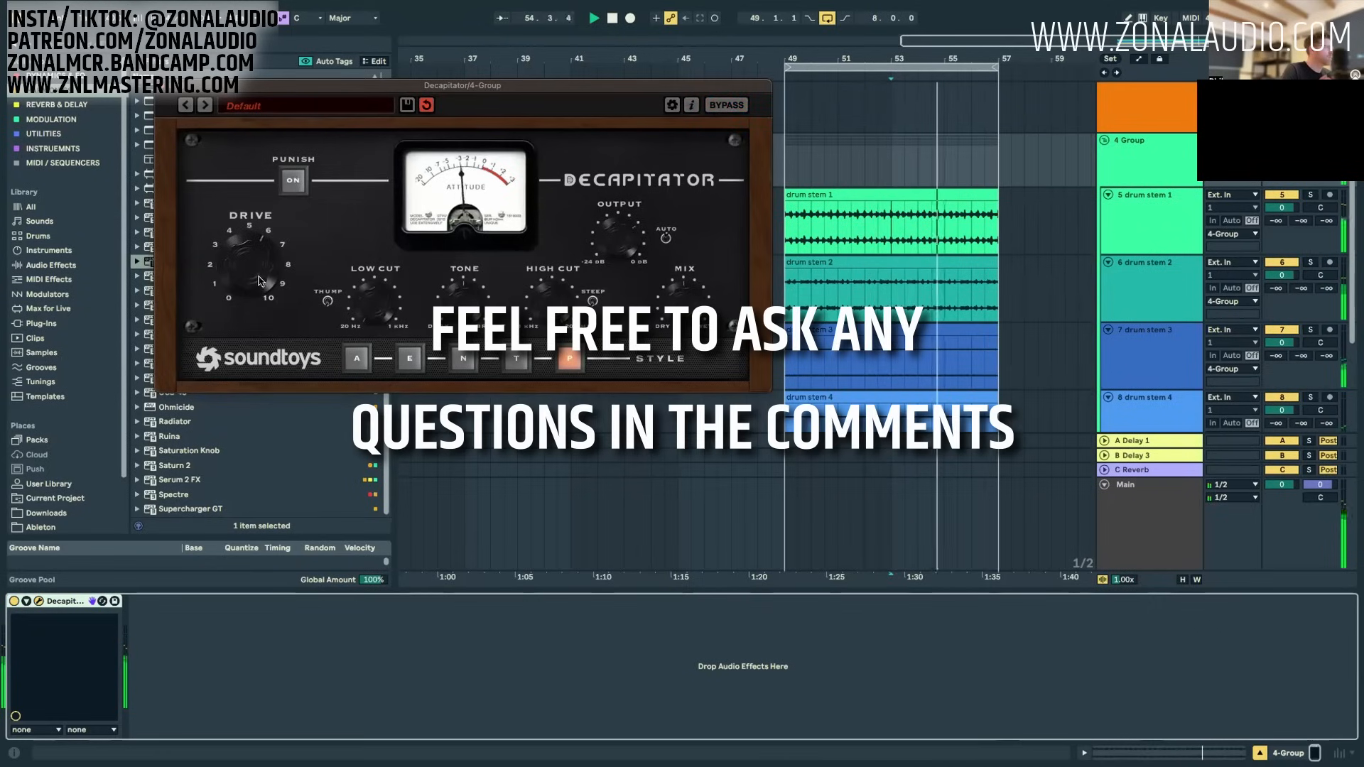
Step: Play the drums with the Decapitator active and reset the 4 Group's peak level reading in the mixer
{"action": "left_click", "coordinate": [730, 106]}
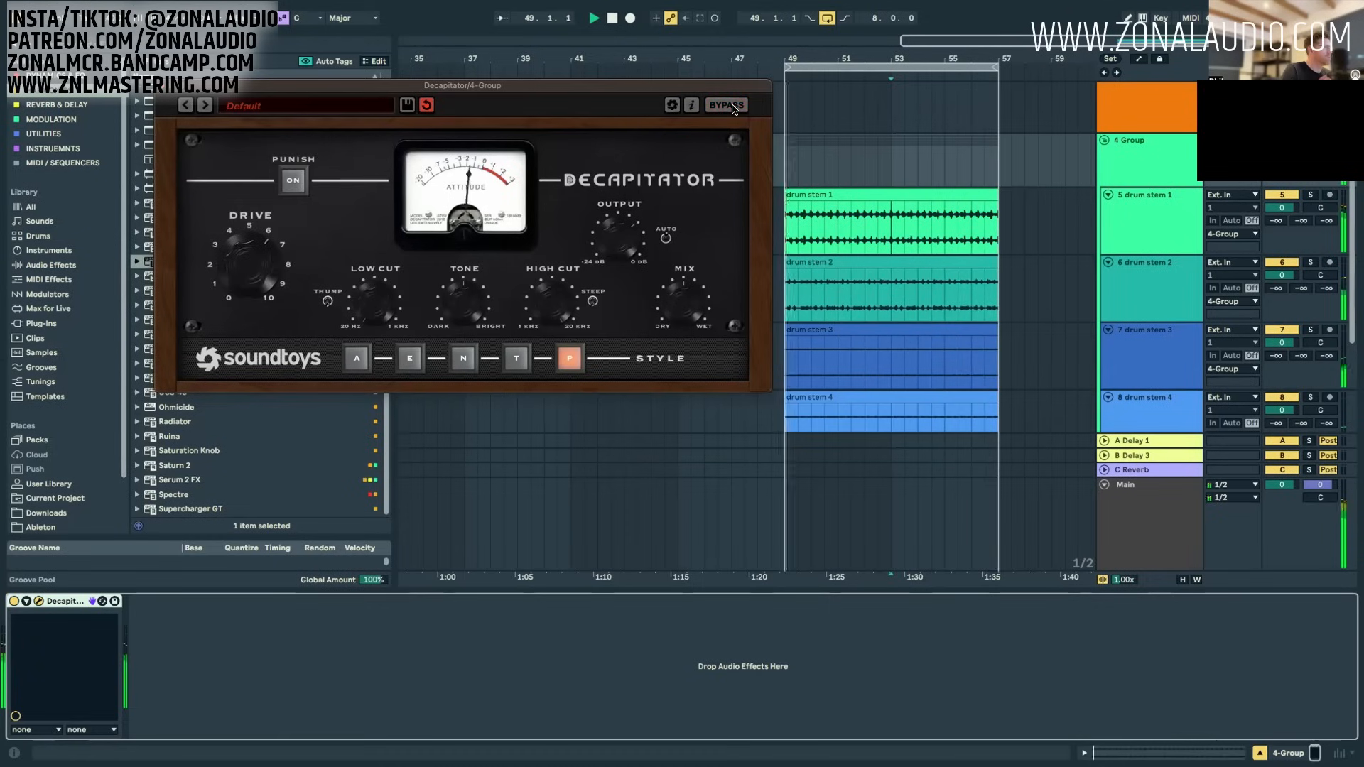
{"action": "left_click", "coordinate": [1142, 161]}
{"action": "key", "text": "Tab"}
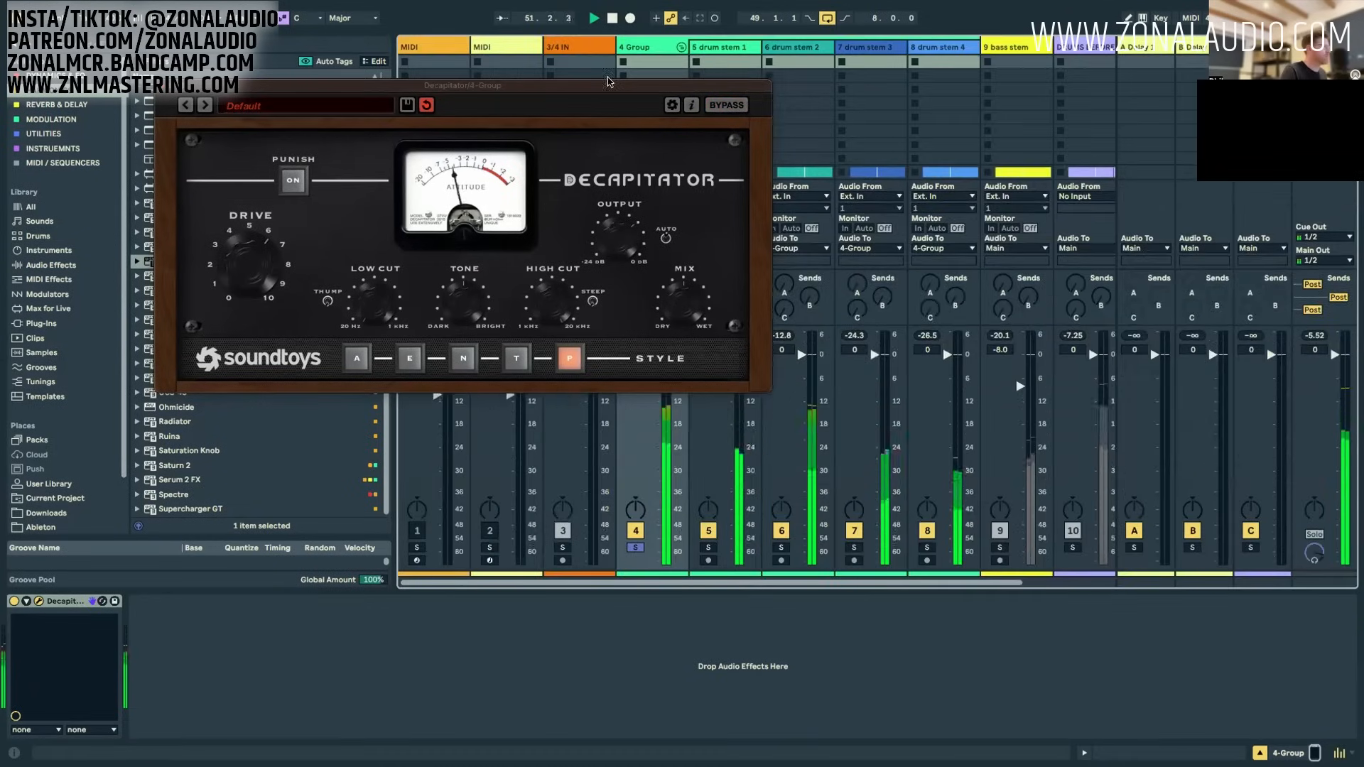
{"action": "left_click_drag", "start_coordinate": [576, 85], "coordinate": [879, 43]}
{"action": "left_click", "coordinate": [637, 390]}
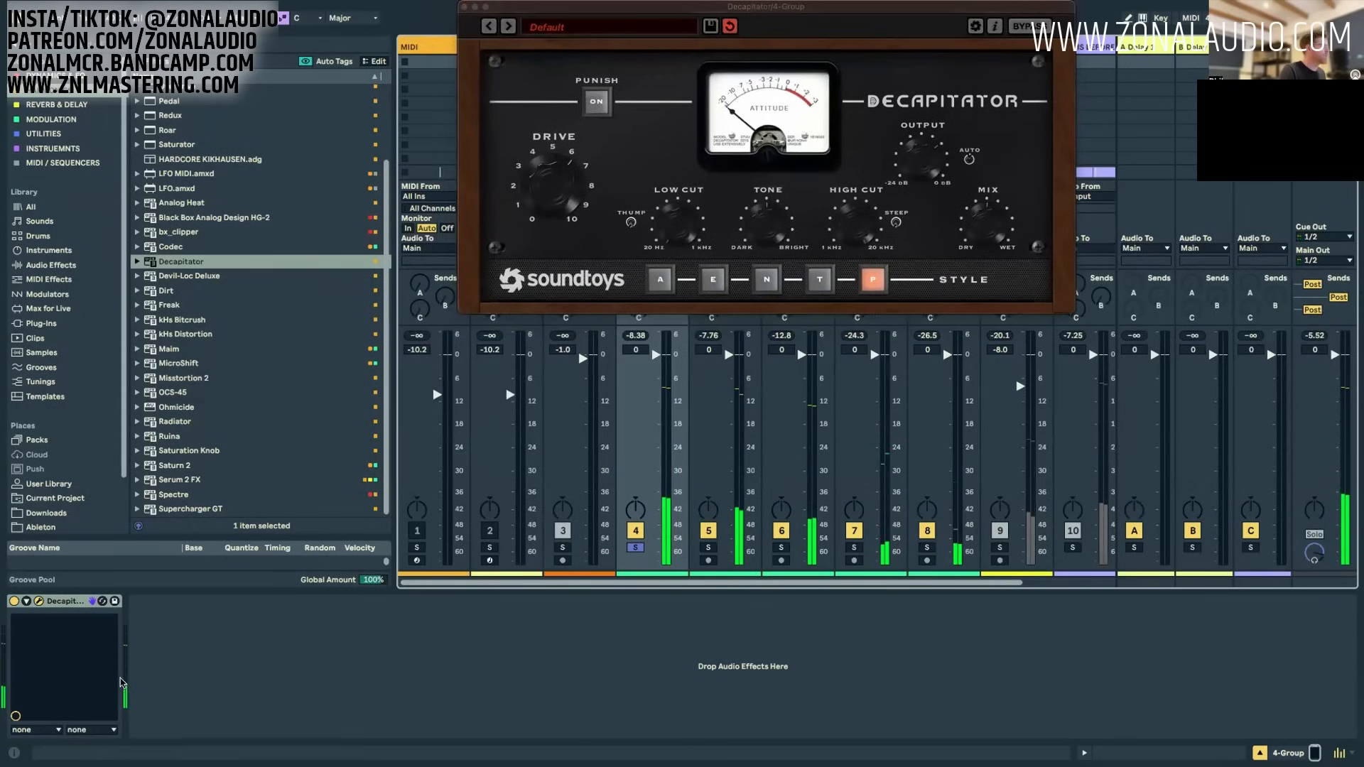
Step: Switch off the Decapitator, play the drums and check the 4 Group's peak level without it
{"action": "left_click", "coordinate": [13, 601]}
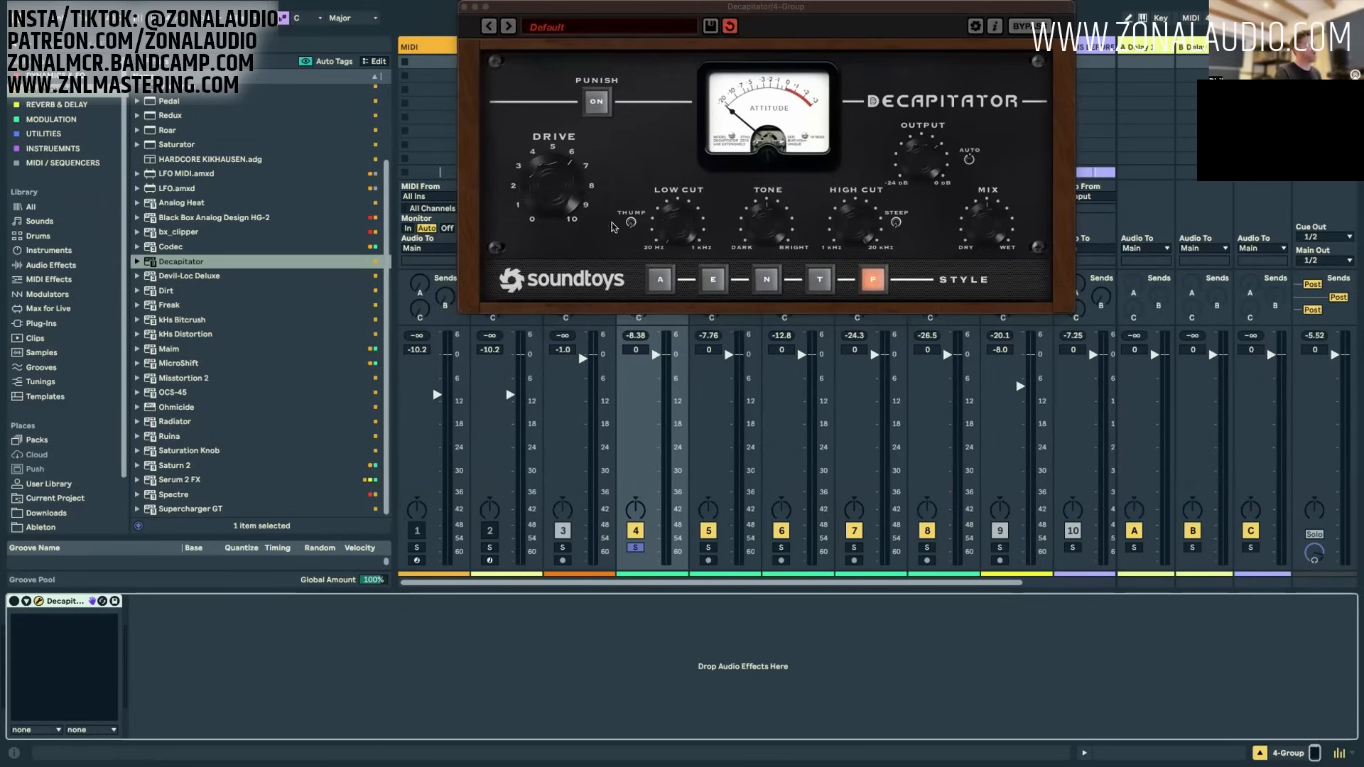
{"action": "key", "text": "space"}
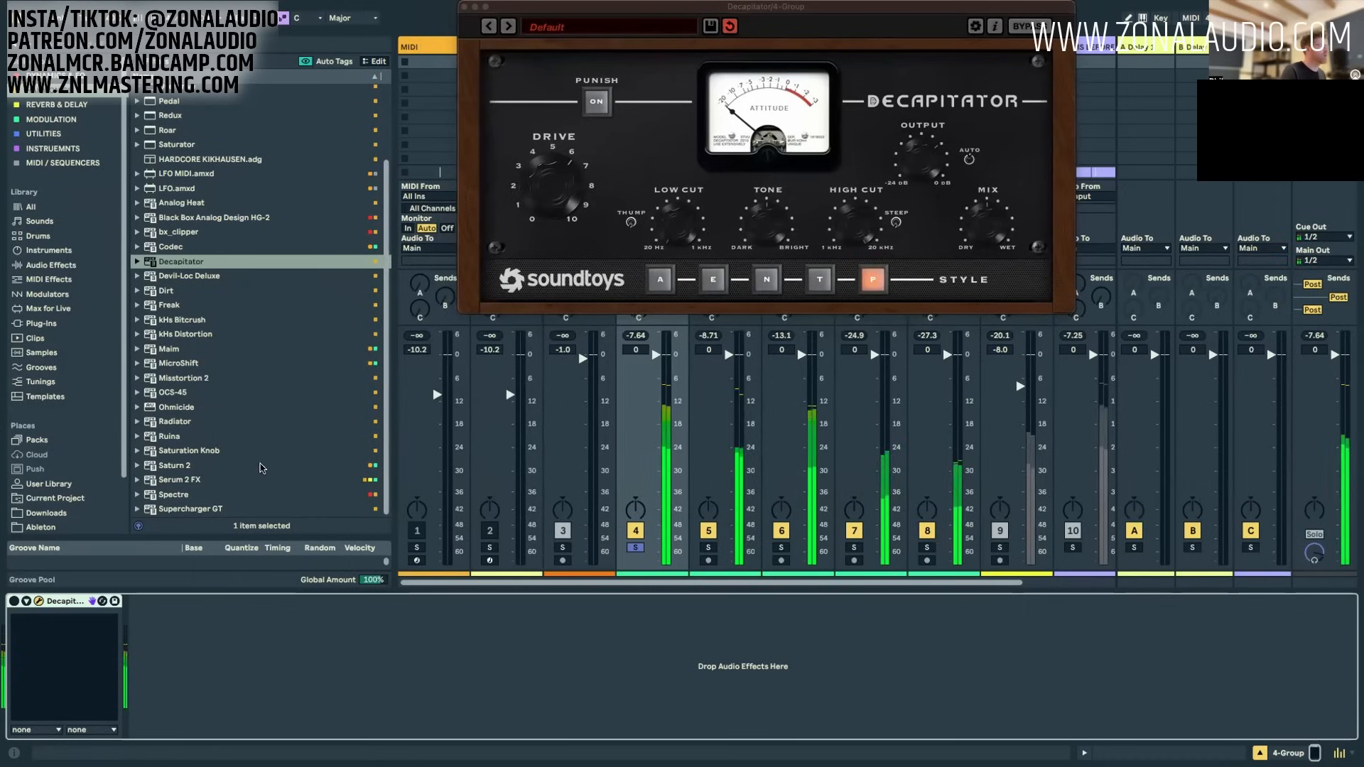
{"action": "key", "text": "space"}
{"action": "left_click", "coordinate": [636, 336]}
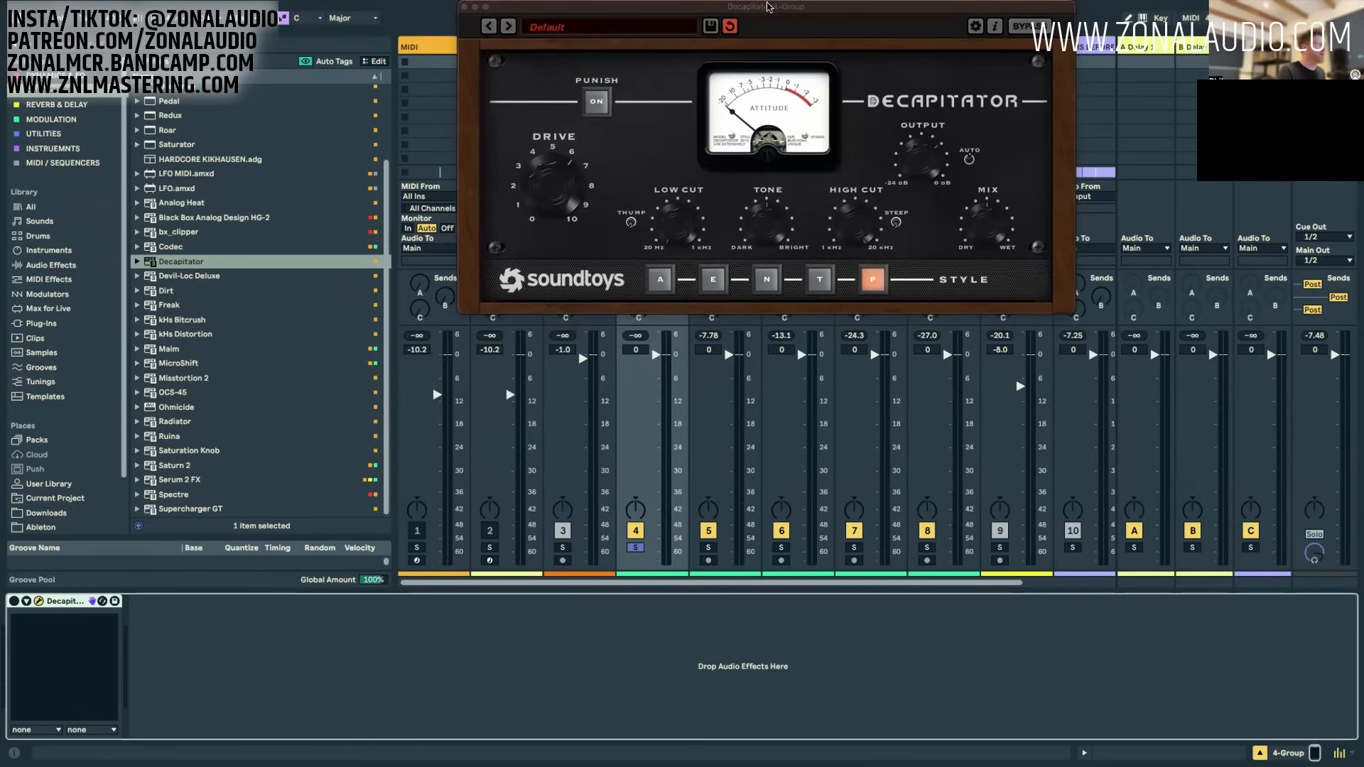
Step: Try lowering drum stems 1 to 4 to -2 dB and play the loop to check the 4 Group's level
{"action": "left_click_drag", "start_coordinate": [773, 7], "coordinate": [366, 7]}
{"action": "left_click", "coordinate": [913, 369]}
{"action": "left_click", "coordinate": [927, 350]}
{"action": "type", "text": "-2"}
{"action": "key", "text": "Return"}
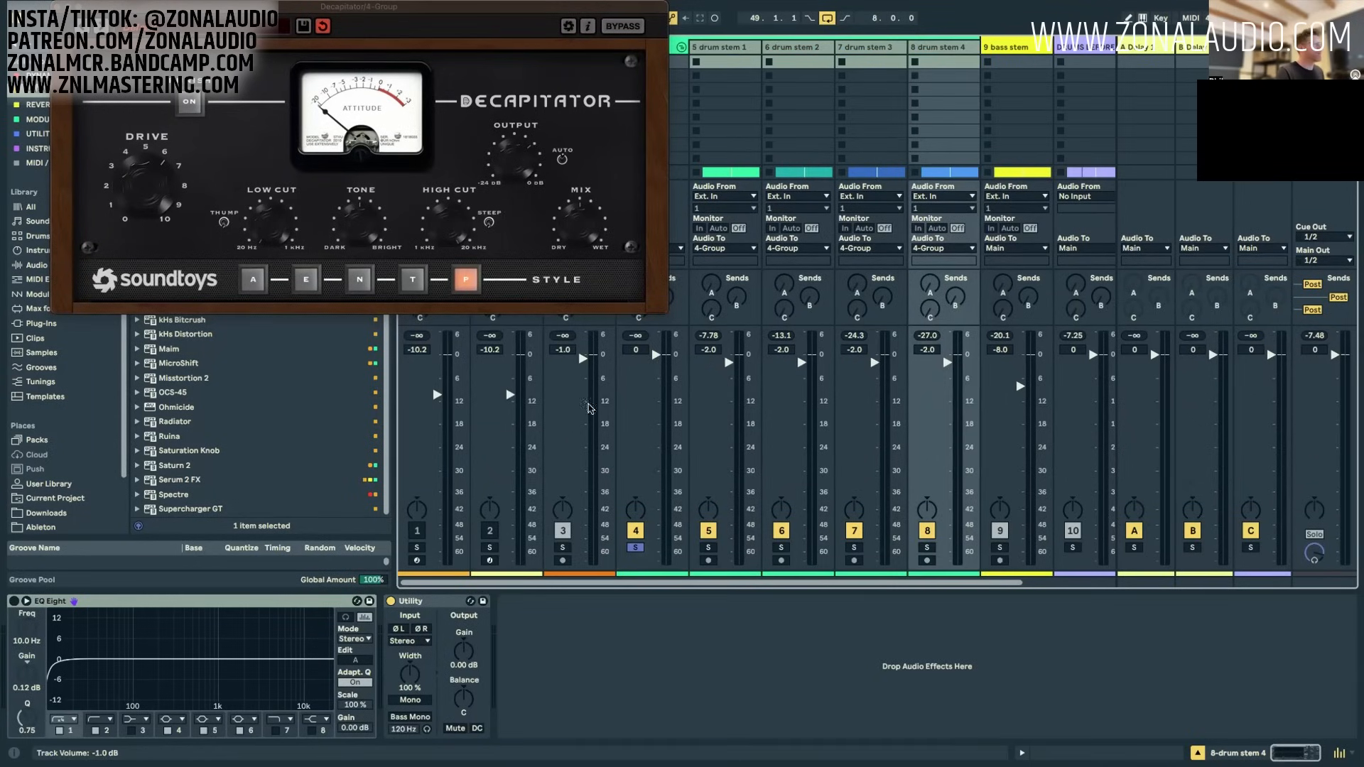
{"action": "key", "text": "space"}
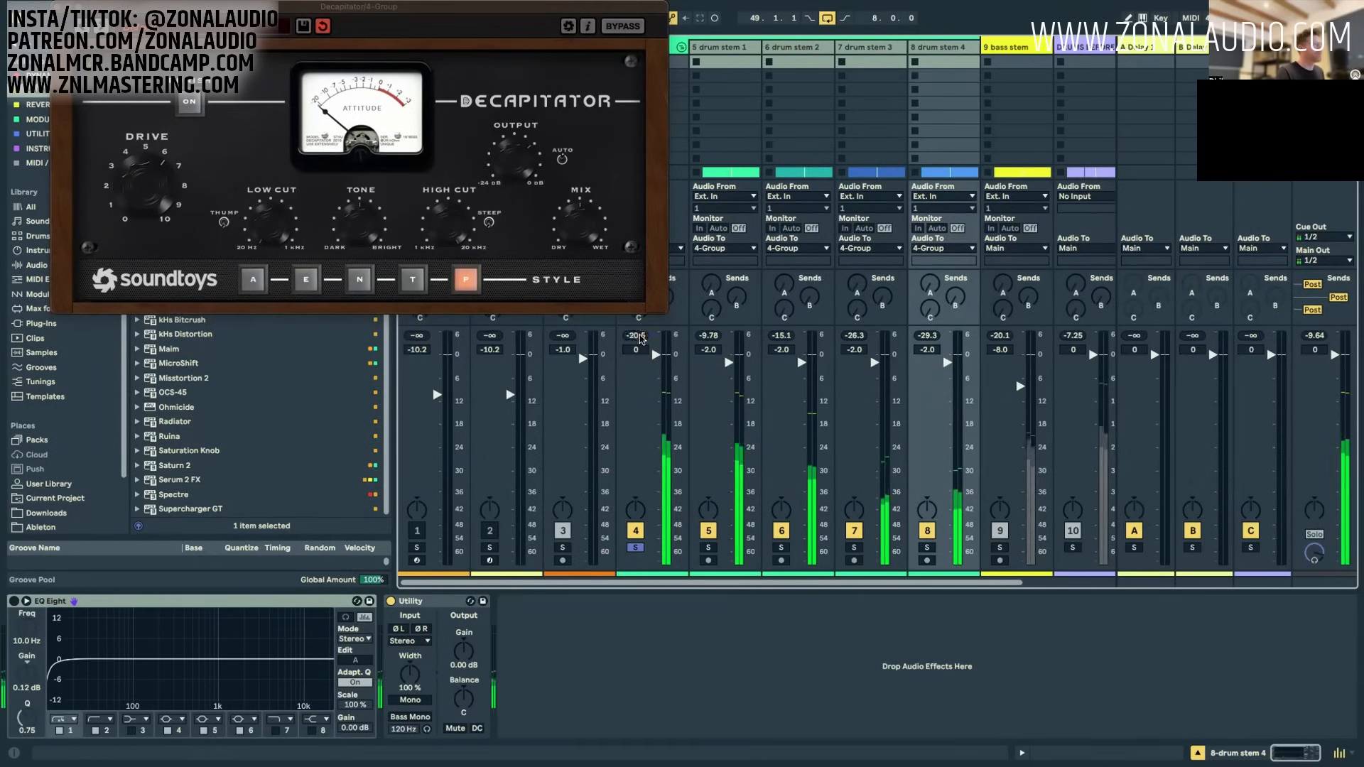
Step: Set the volume of drum stems 1 to 4 together to -1 dB
{"action": "left_click", "coordinate": [744, 46]}
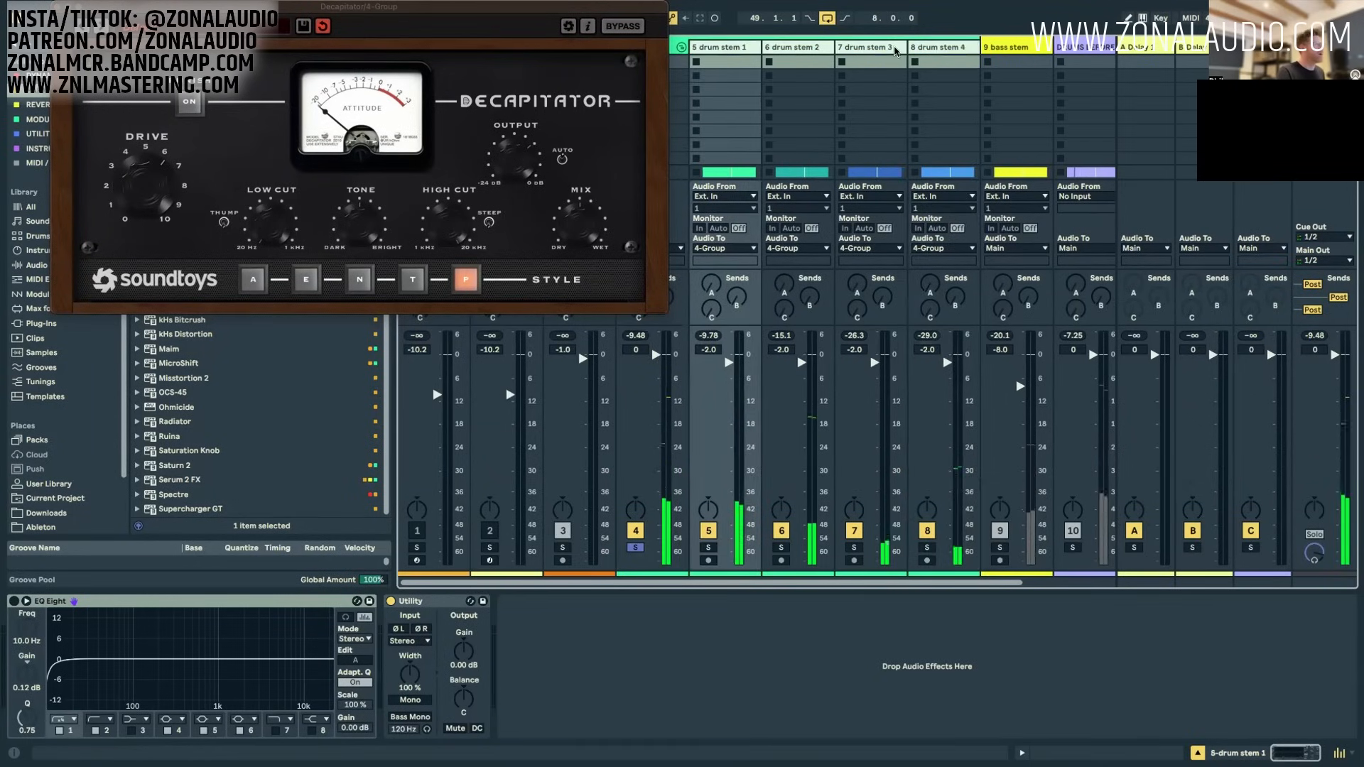
{"action": "left_click", "coordinate": [930, 350]}
{"action": "type", "text": "-1"}
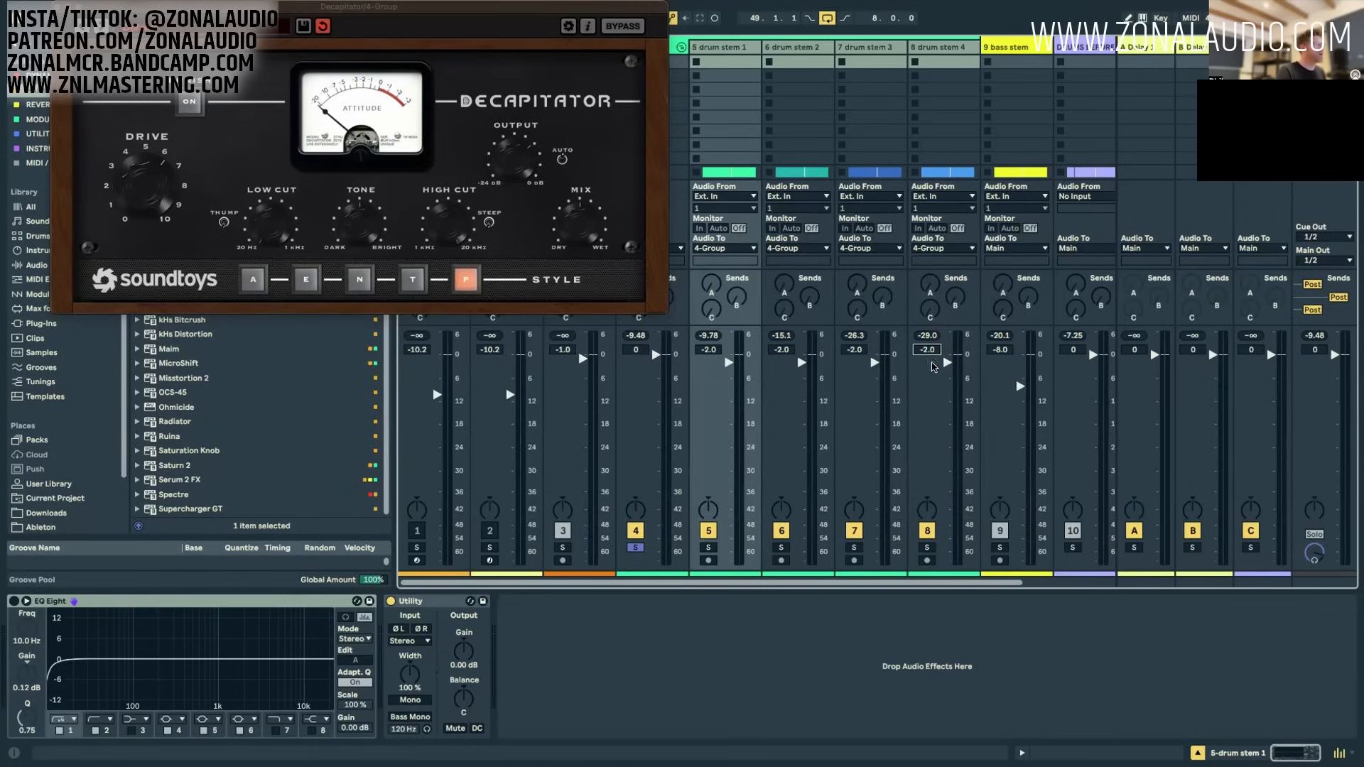
{"action": "key", "text": "Return"}
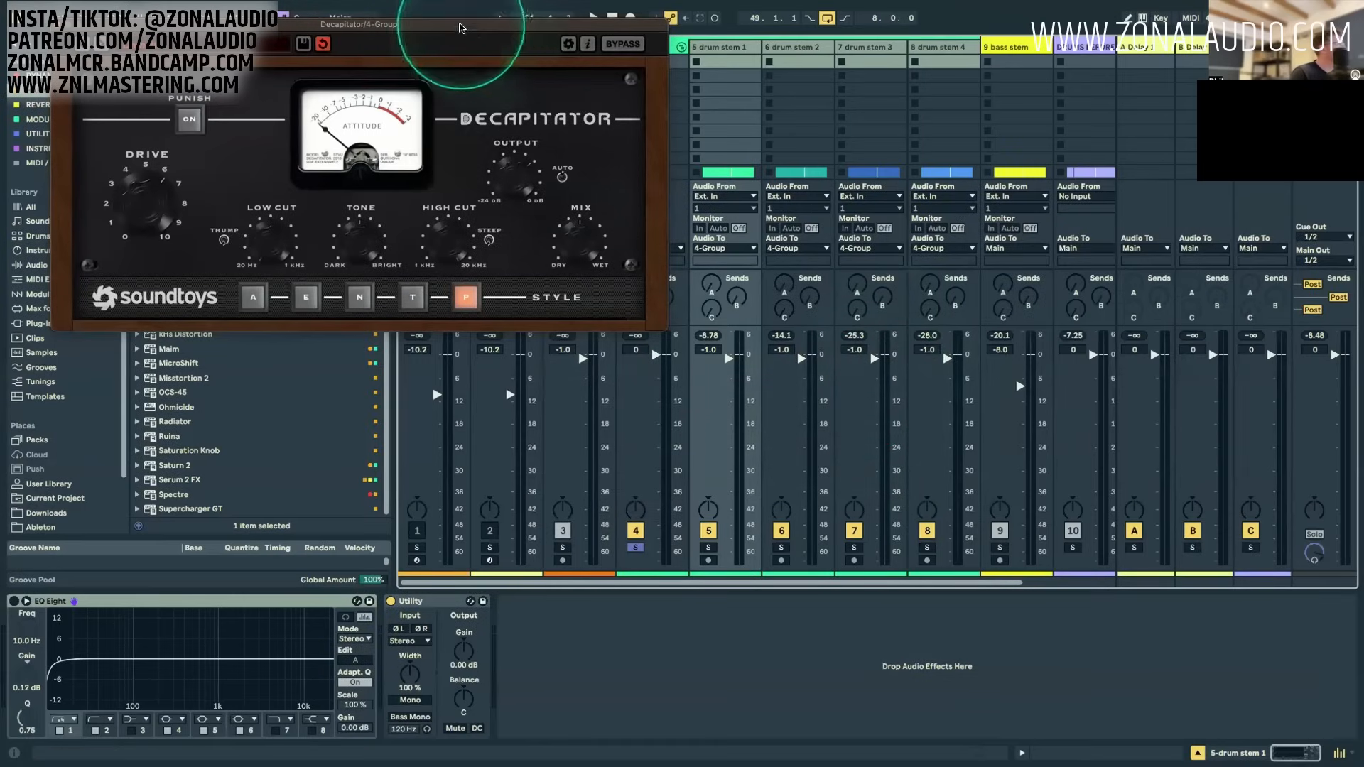
Step: Play the drums with the Decapitator off and check the 4 Group's peak level at the new stem volumes
{"action": "left_click_drag", "start_coordinate": [460, 27], "coordinate": [1009, 28]}
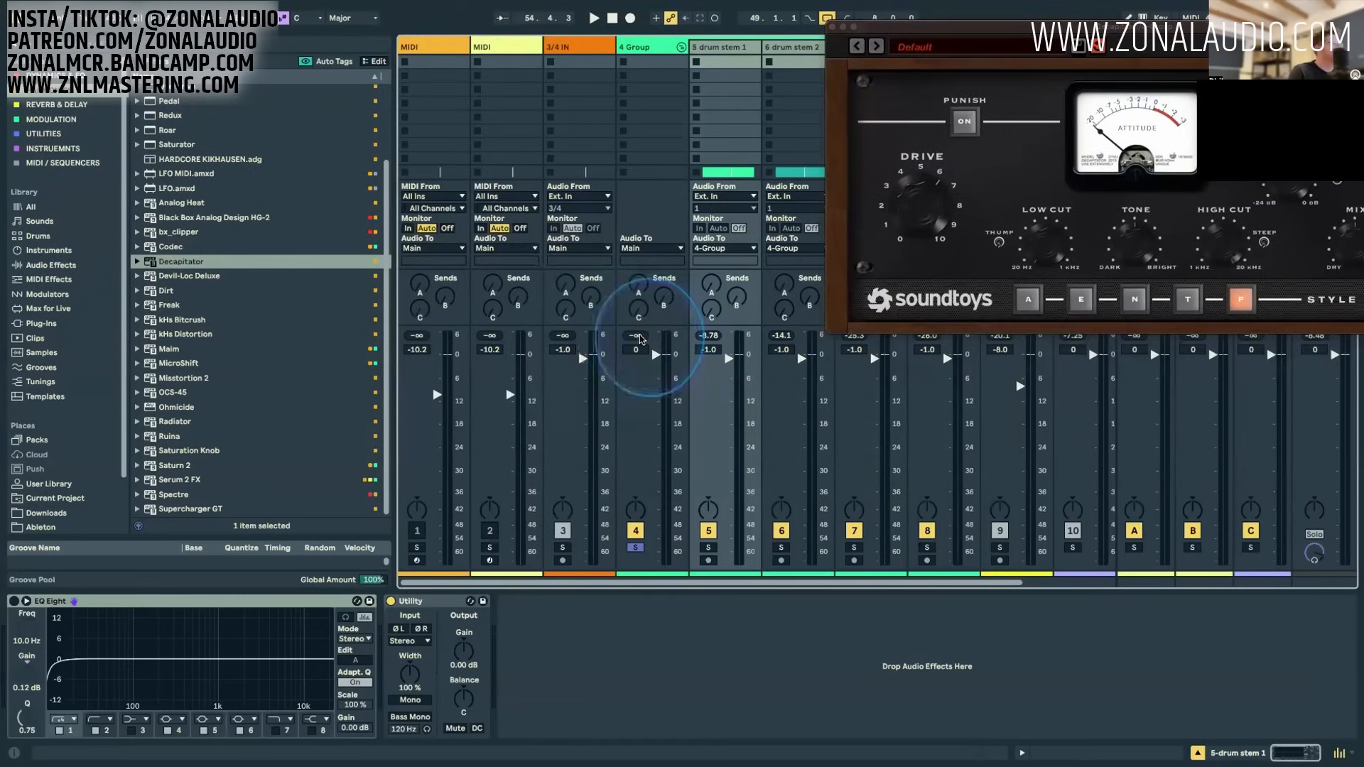
{"action": "key", "text": "space"}
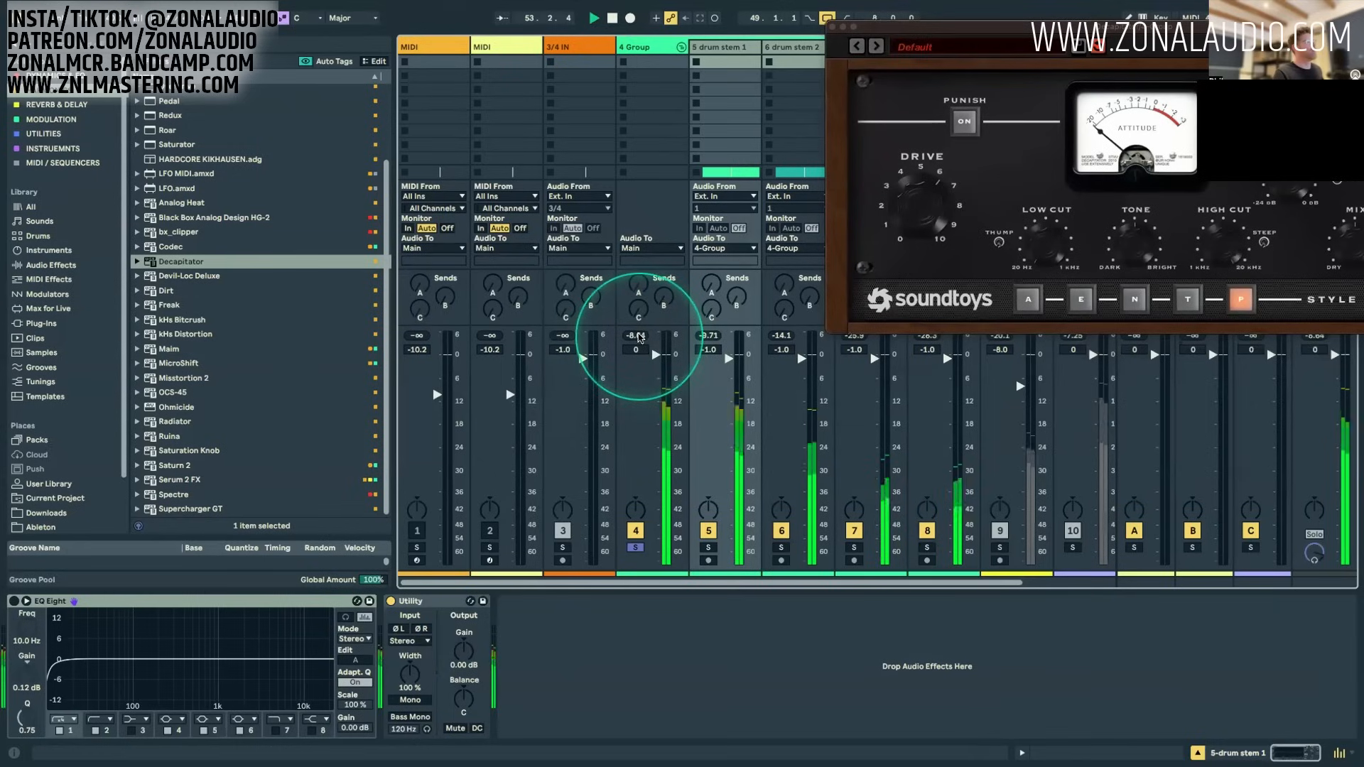
{"action": "left_click", "coordinate": [637, 336]}
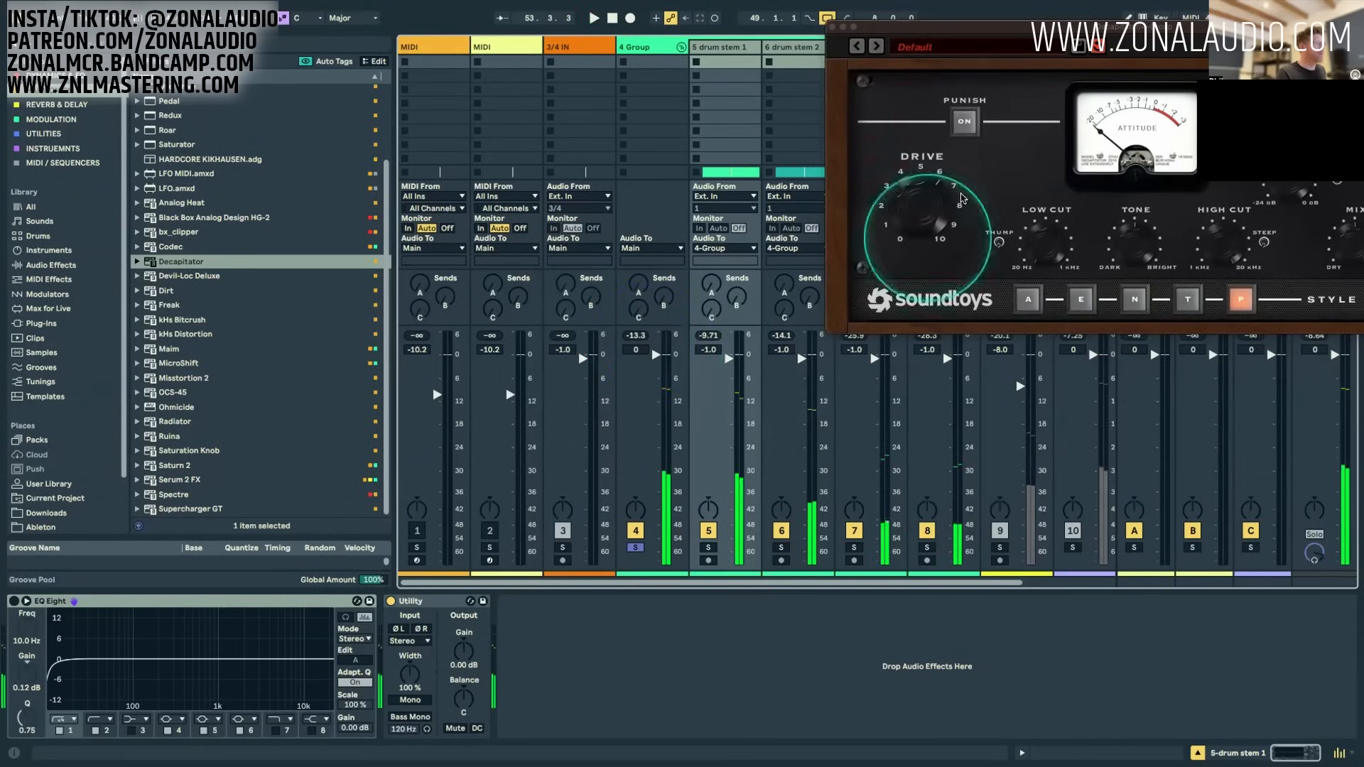
Step: Switch the 4 Group's Decapitator back on during playback and recheck the group's peak level
{"action": "left_click_drag", "start_coordinate": [1200, 28], "coordinate": [1094, 44]}
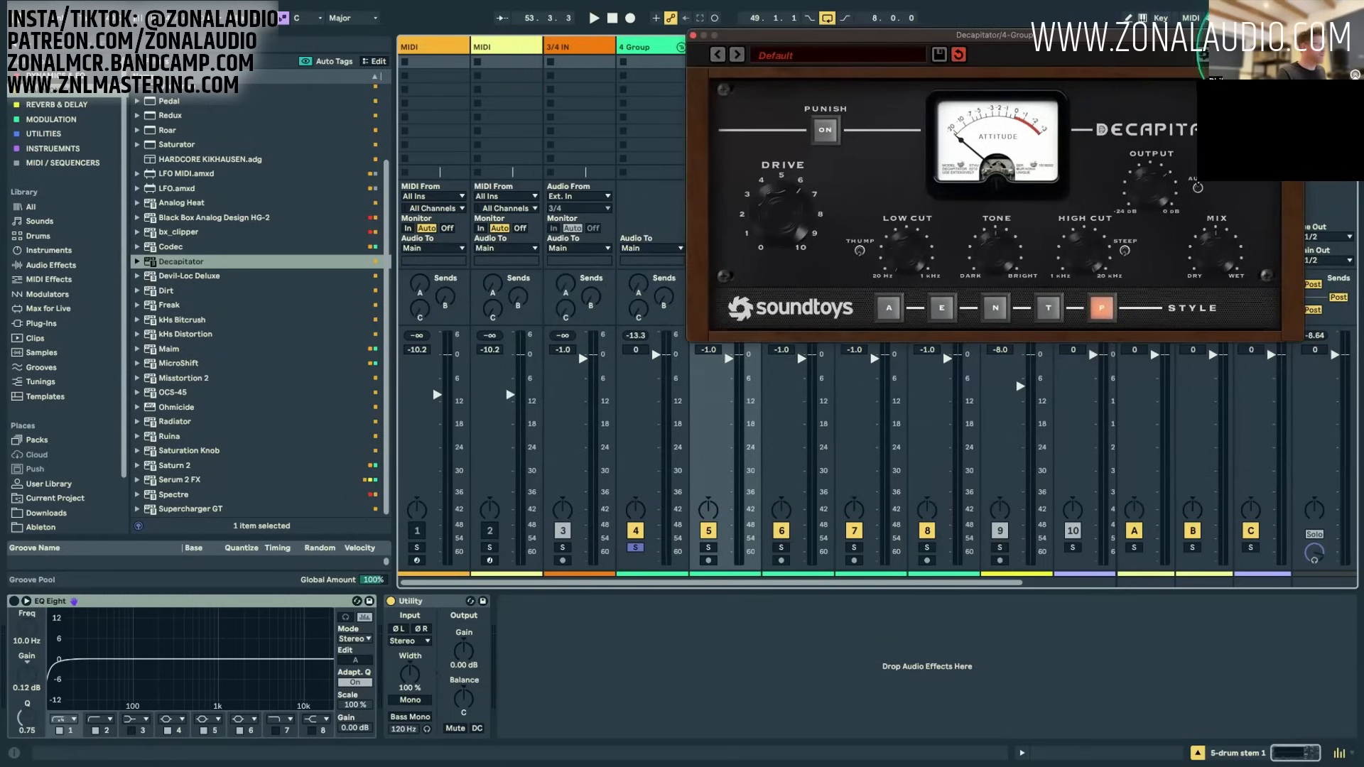
{"action": "key", "text": "space"}
{"action": "left_click", "coordinate": [639, 45]}
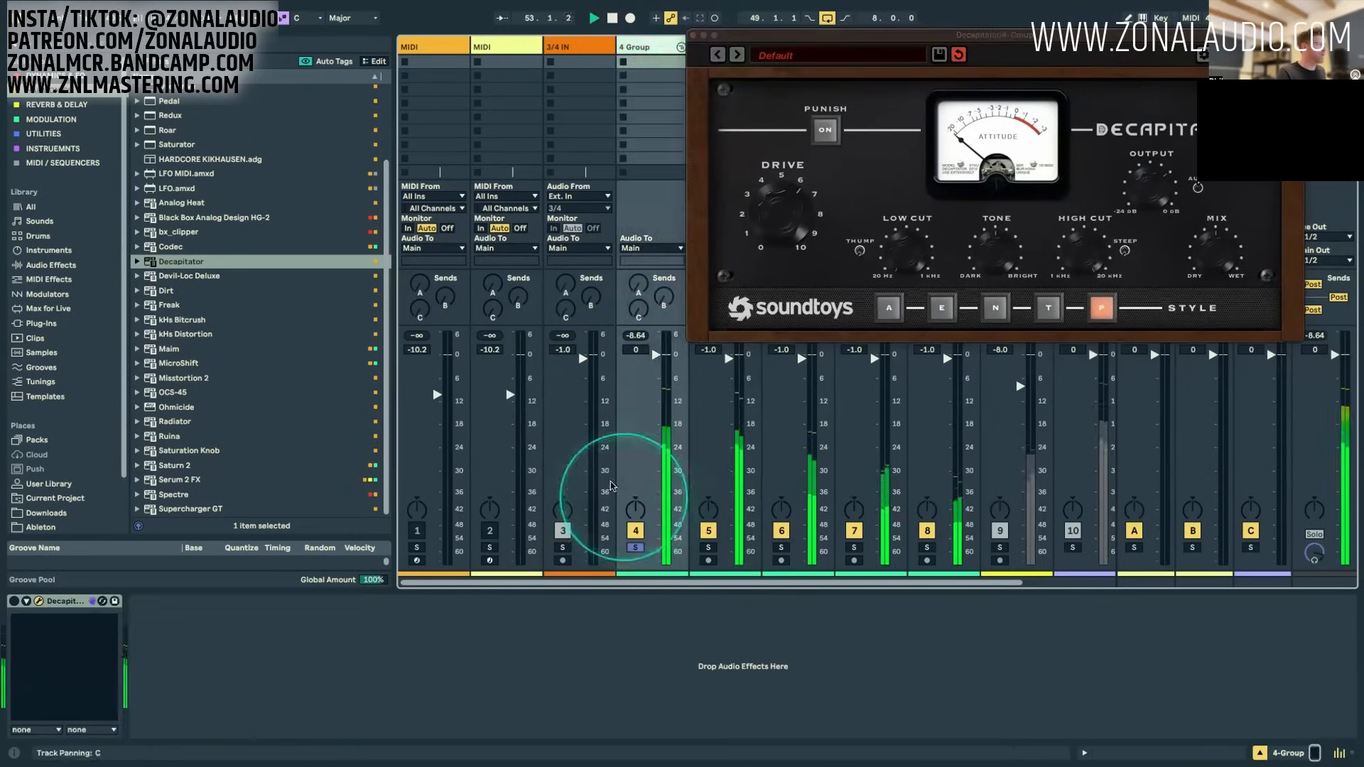
{"action": "left_click", "coordinate": [14, 601]}
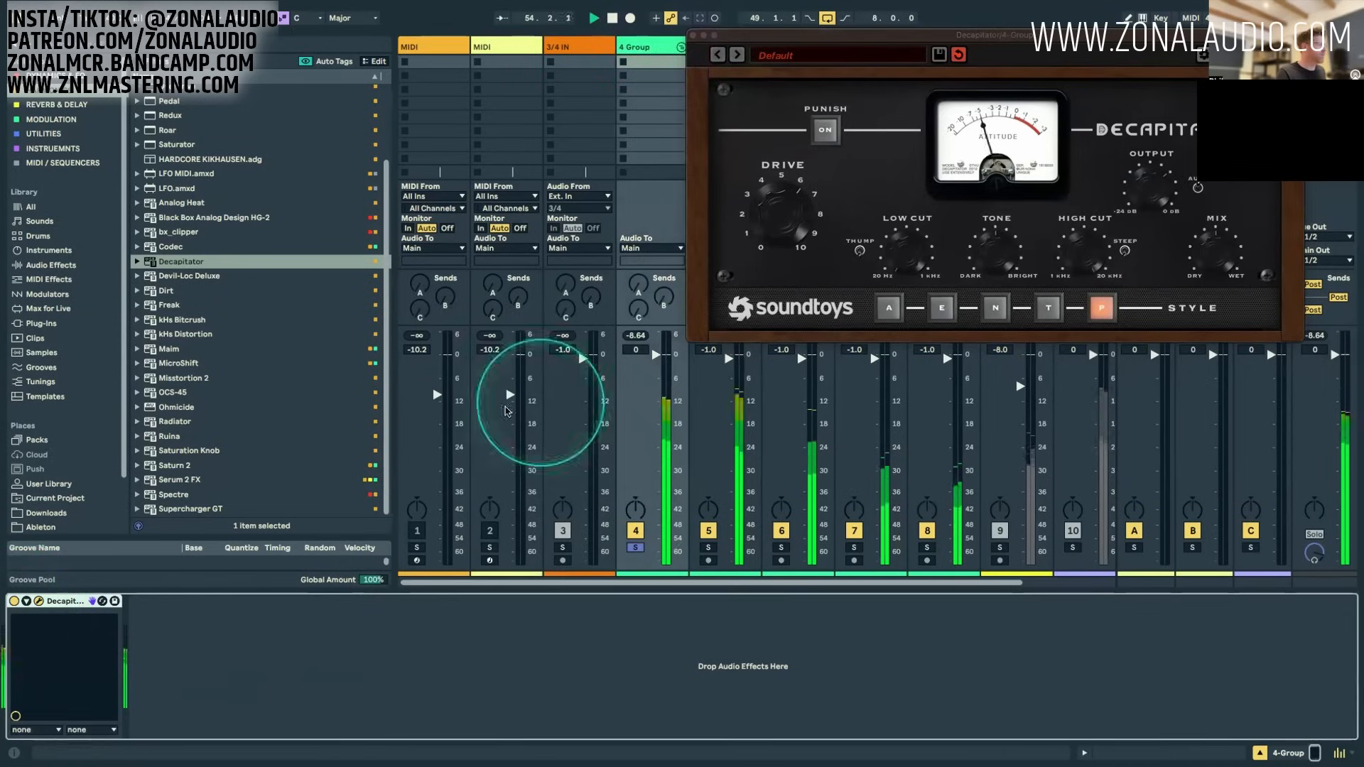
{"action": "left_click_drag", "start_coordinate": [639, 341], "coordinate": [622, 457]}
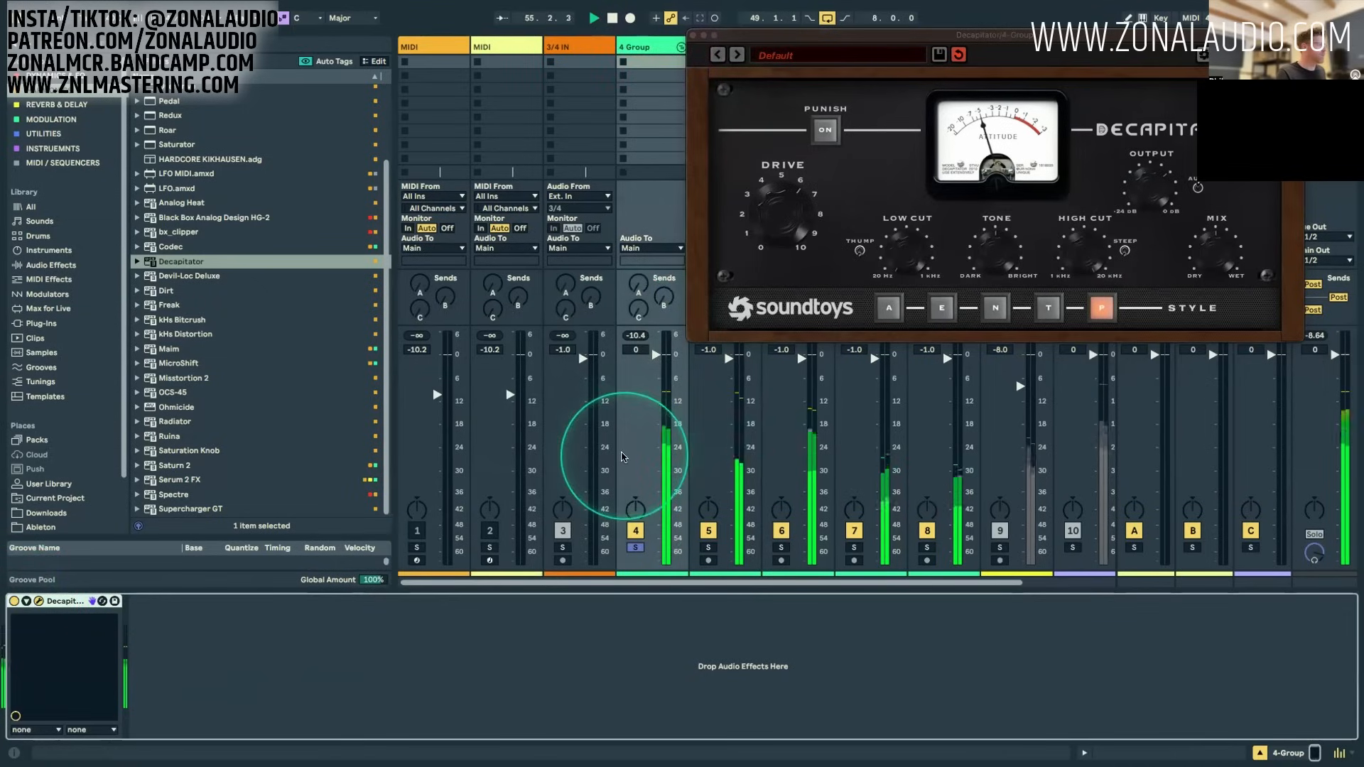
{"action": "left_click", "coordinate": [638, 337]}
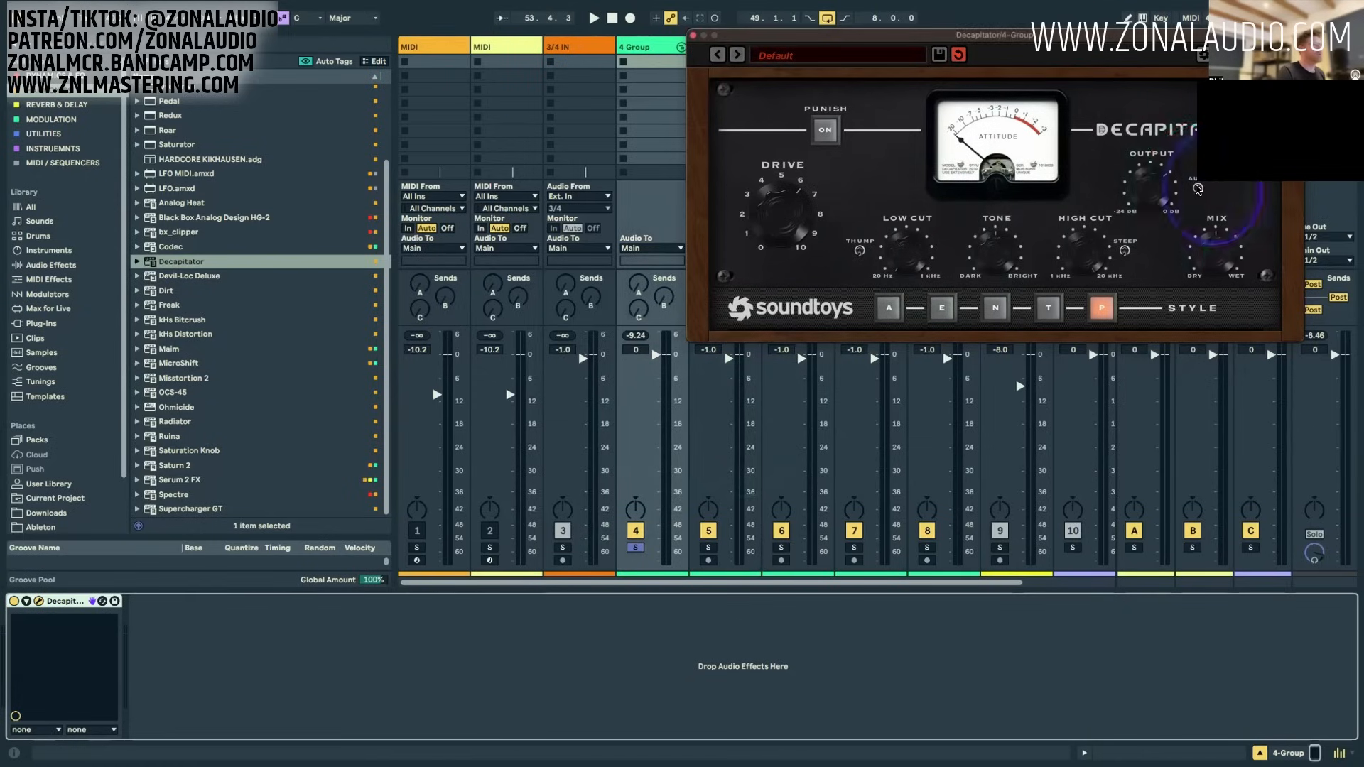
Step: Set the Decapitator's output to -7.4 dB and compare the drums with the device off and on
{"action": "left_click_drag", "start_coordinate": [1135, 181], "coordinate": [1143, 152]}
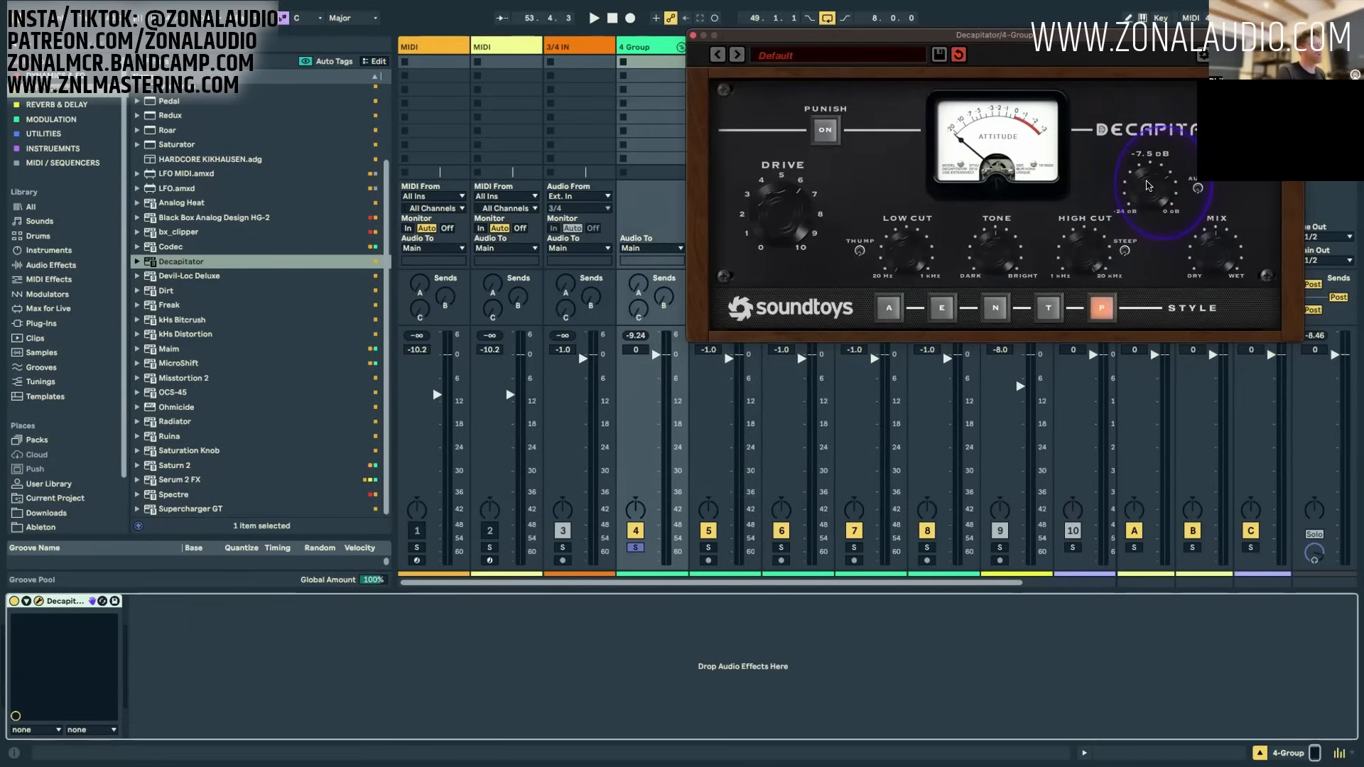
{"action": "key", "text": "space"}
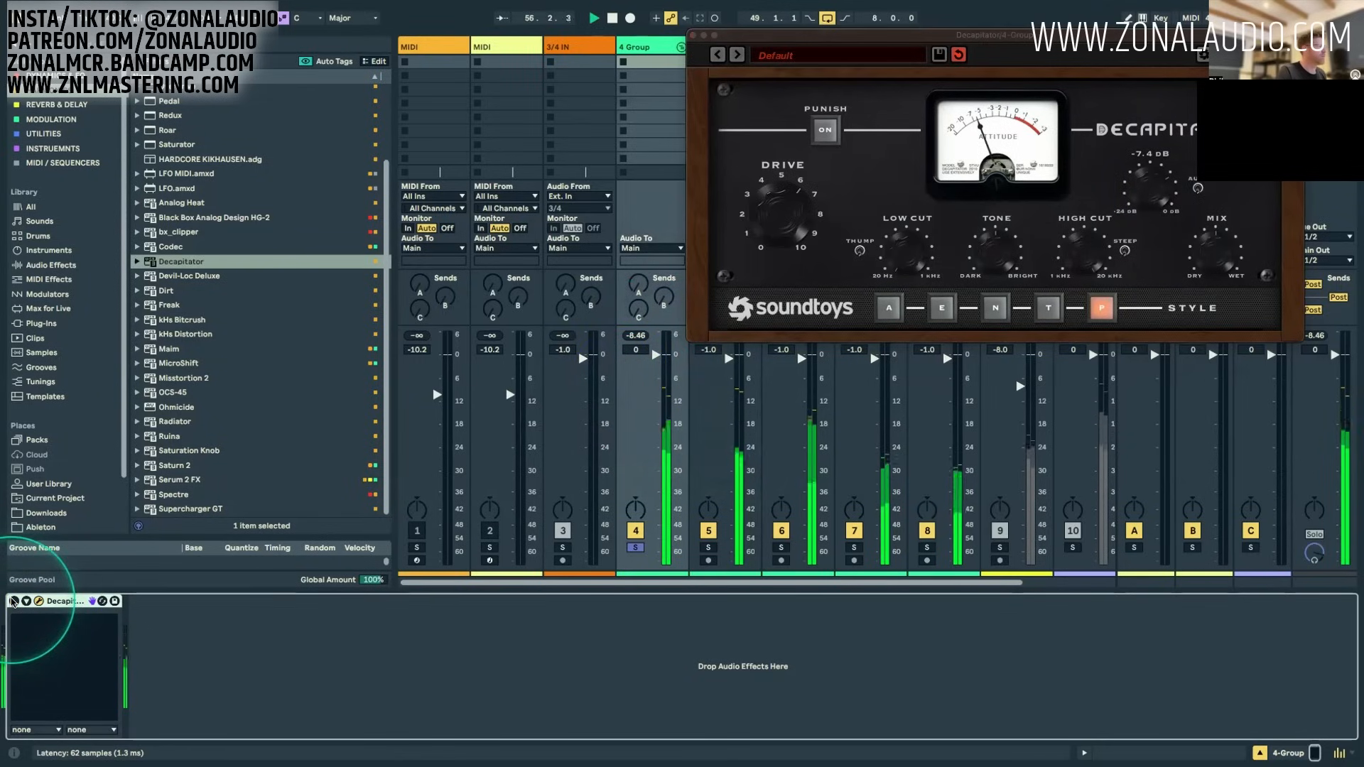
{"action": "left_click", "coordinate": [14, 601]}
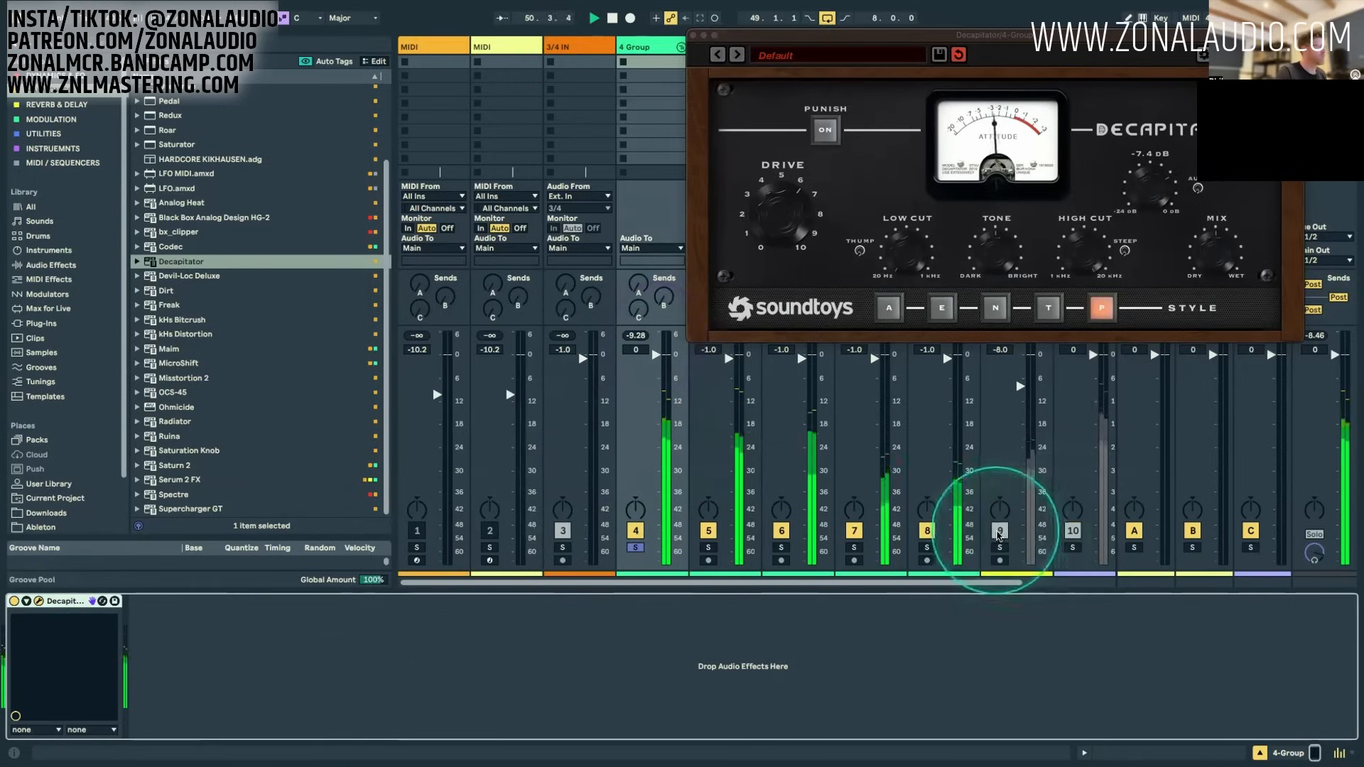
Step: Solo the bass stem alongside the drums, close the Decapitator window and raise the bass volume to 0 dB
{"action": "left_click", "coordinate": [1000, 547]}
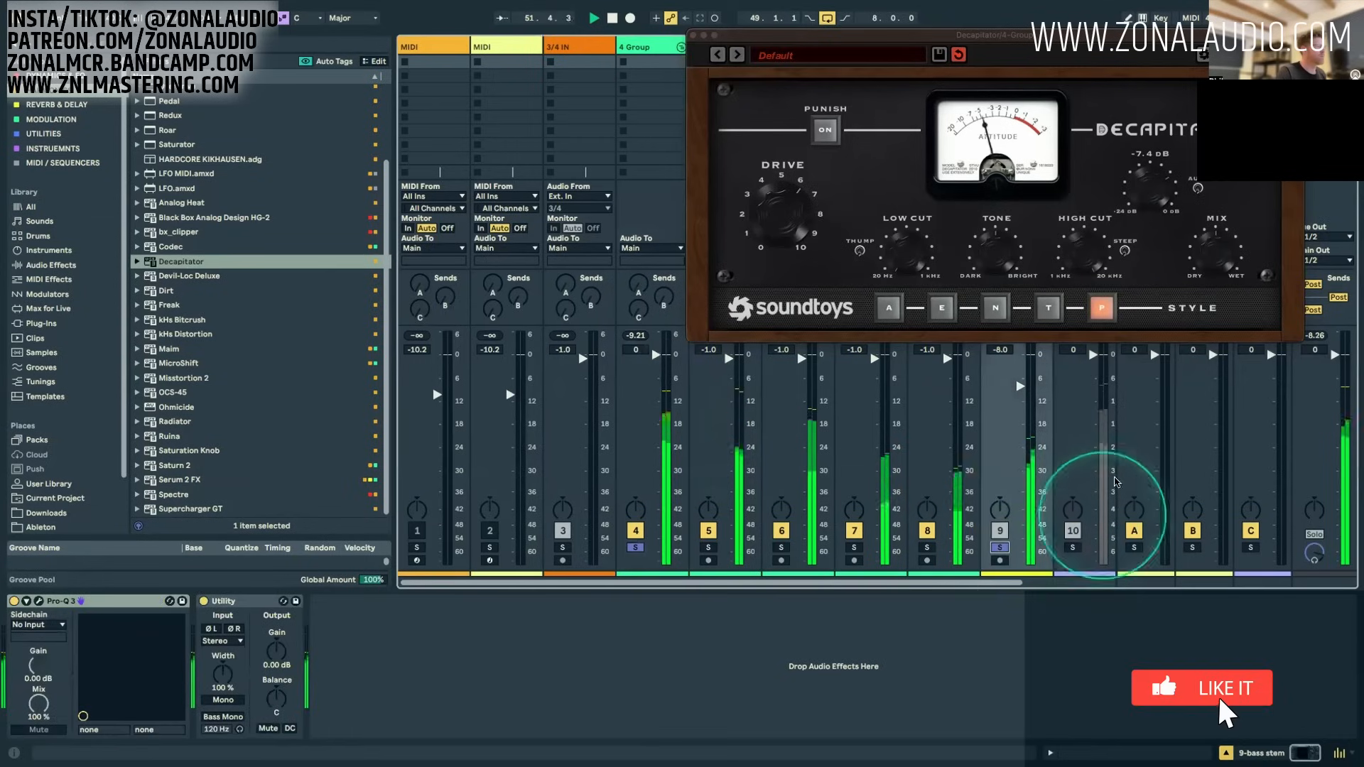
{"action": "left_click", "coordinate": [693, 35]}
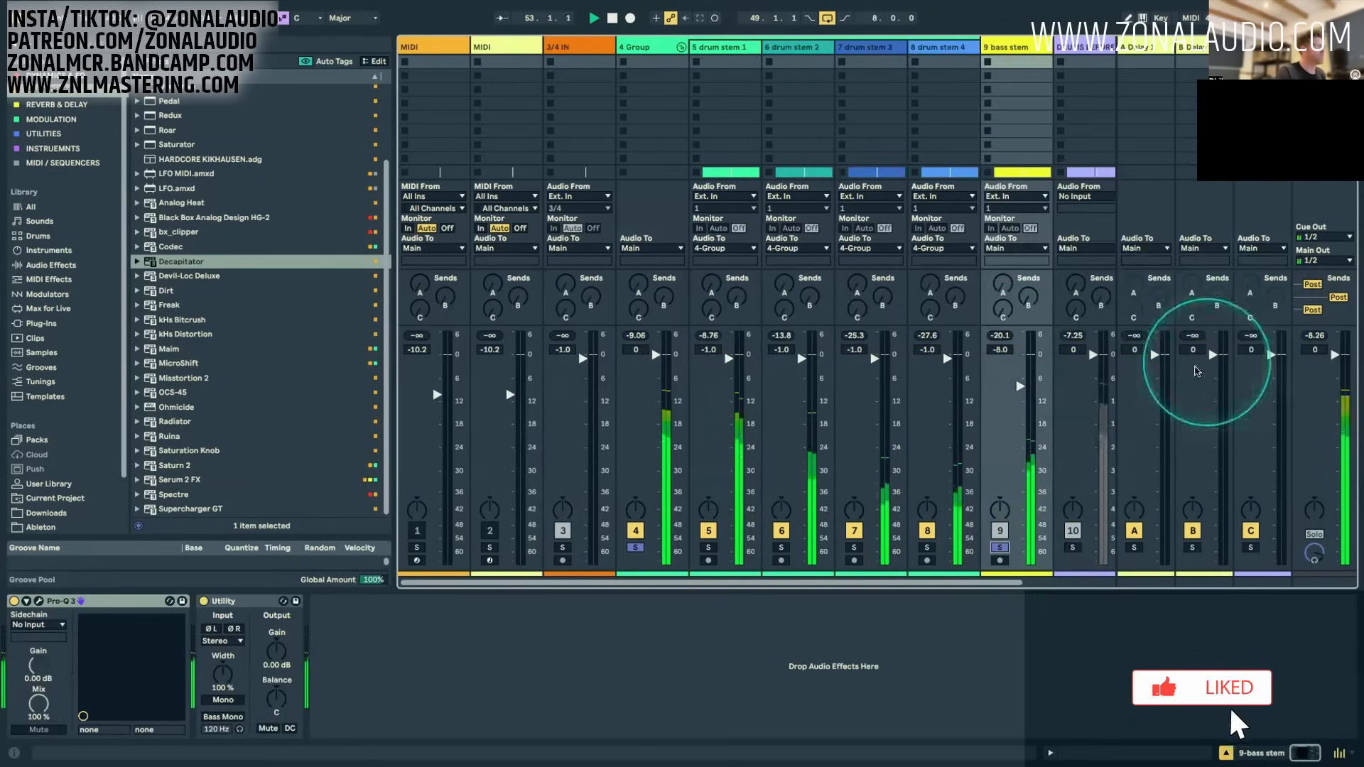
{"action": "left_click_drag", "start_coordinate": [1017, 390], "coordinate": [1021, 354]}
Step: Compare the drums and bass together with the 4 Group's Decapitator off and on, and stop playback
{"action": "left_click", "coordinate": [650, 62]}
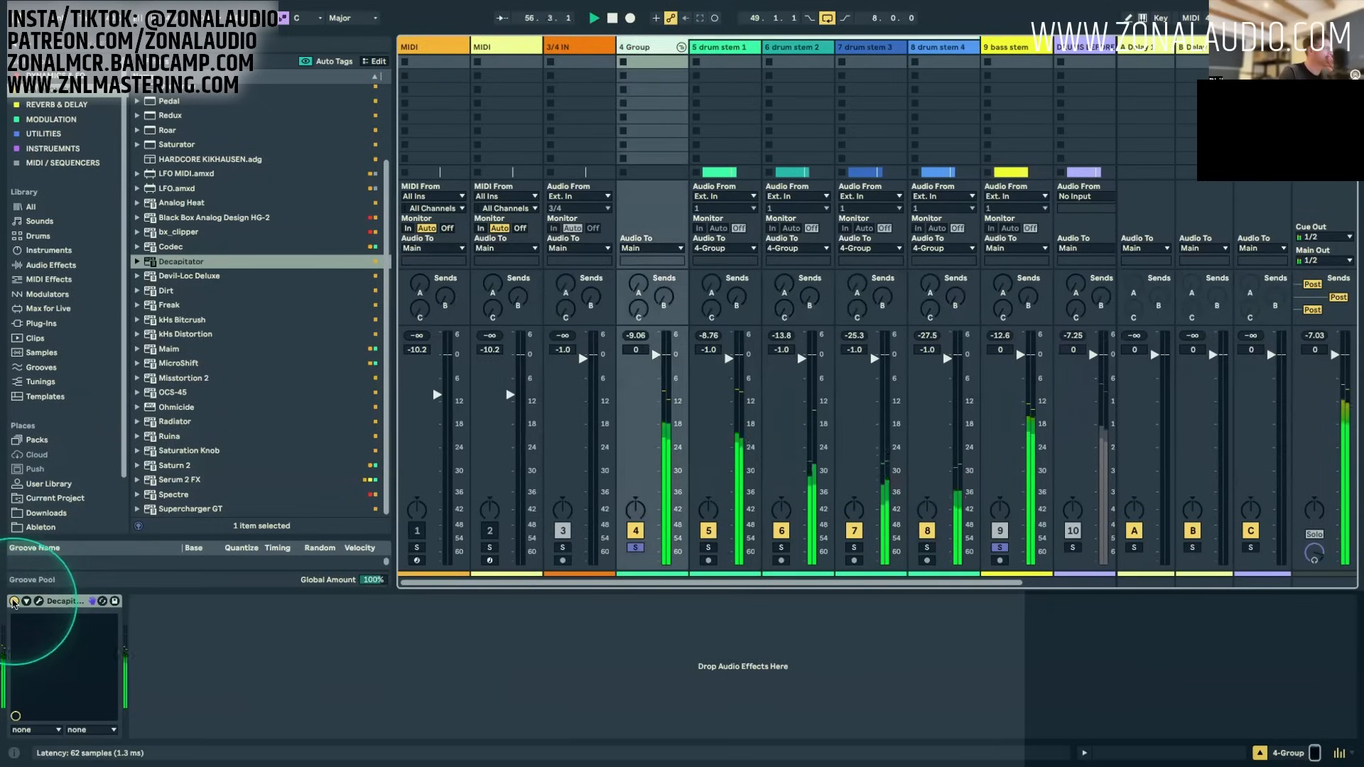
{"action": "left_click", "coordinate": [13, 604]}
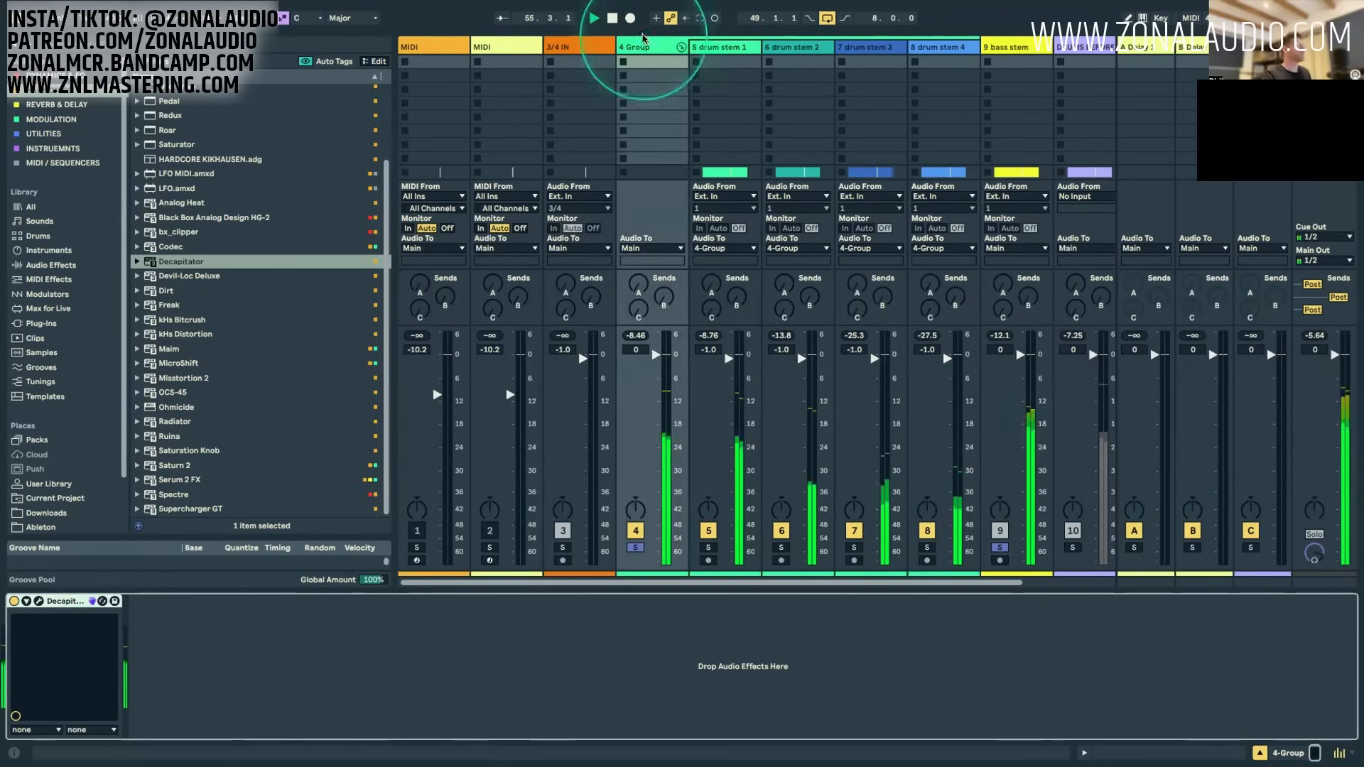
{"action": "key", "text": "space"}
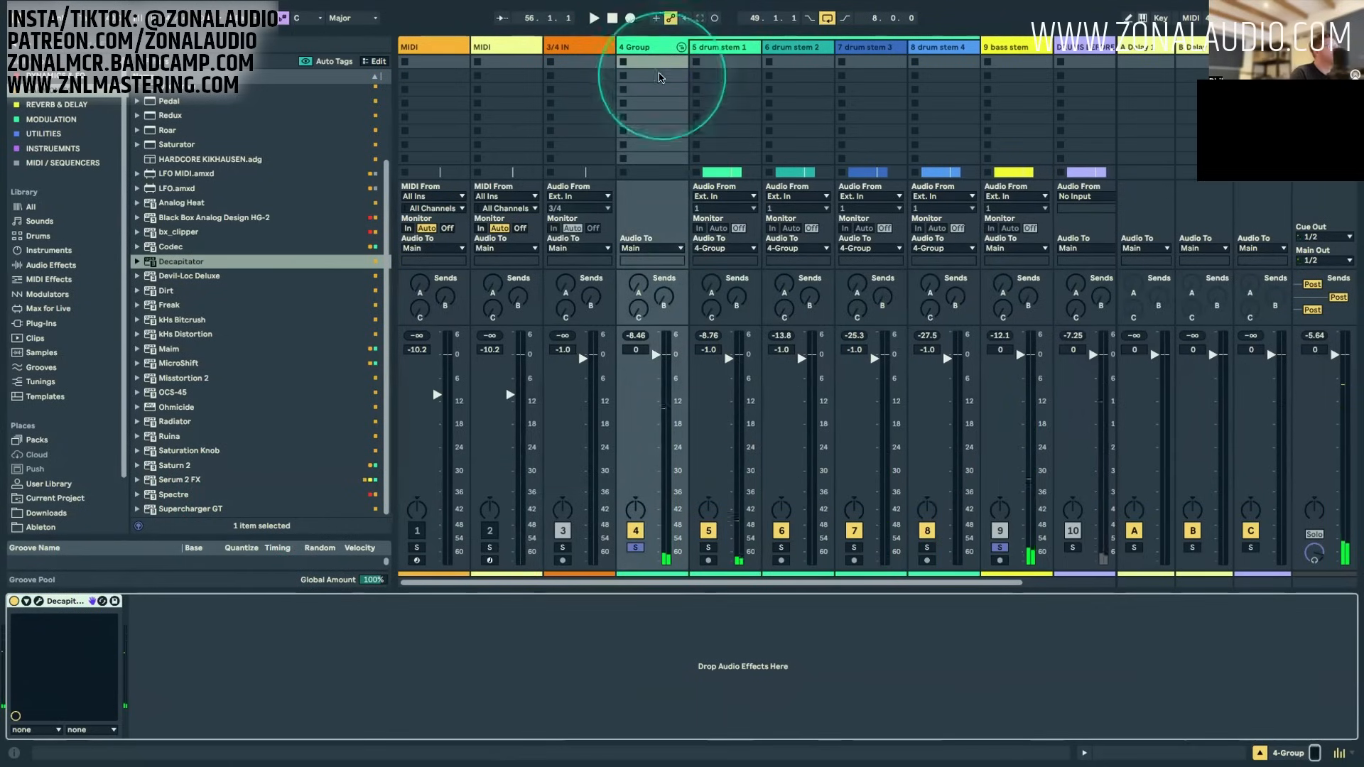
Step: Open the 4 Group's Decapitator window to review its settings, and close it again
{"action": "left_click", "coordinate": [653, 48]}
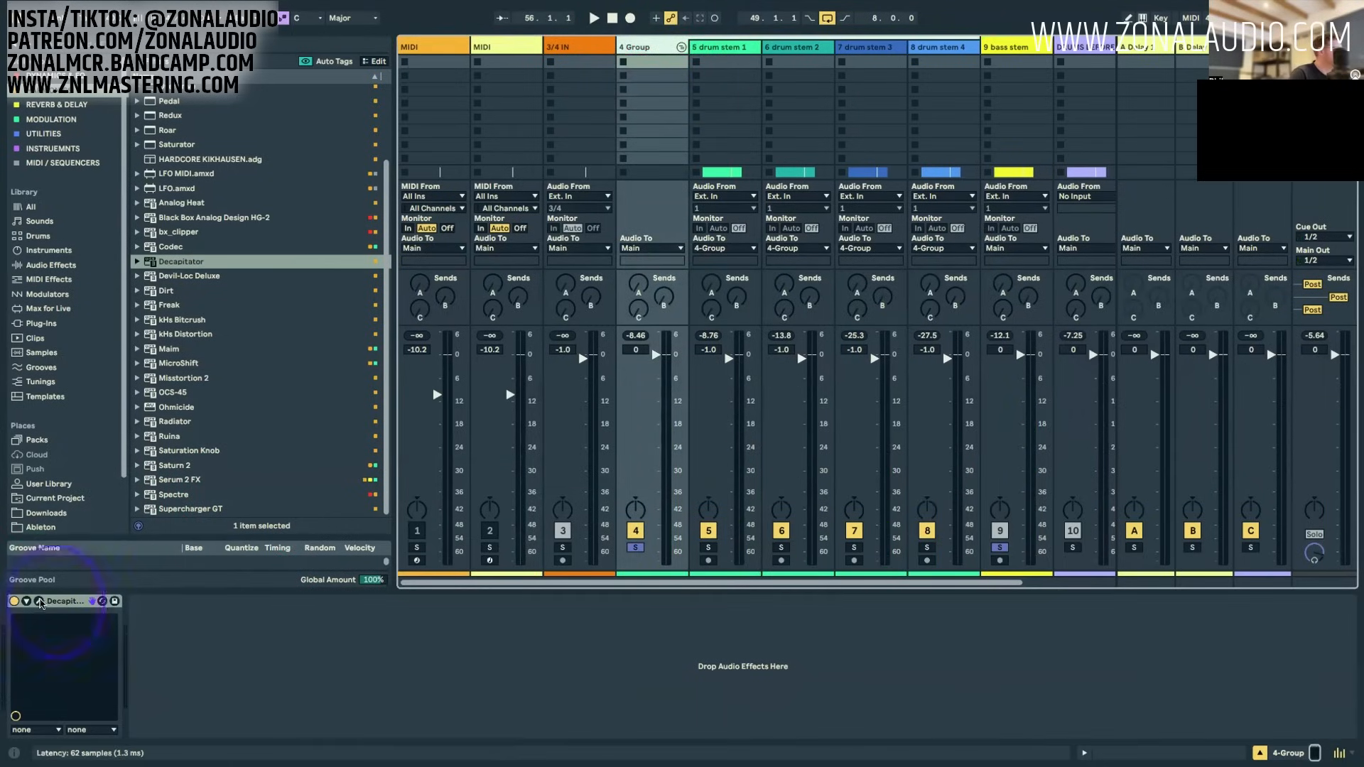
{"action": "left_click", "coordinate": [39, 601]}
{"action": "left_click_drag", "start_coordinate": [917, 32], "coordinate": [673, 39]}
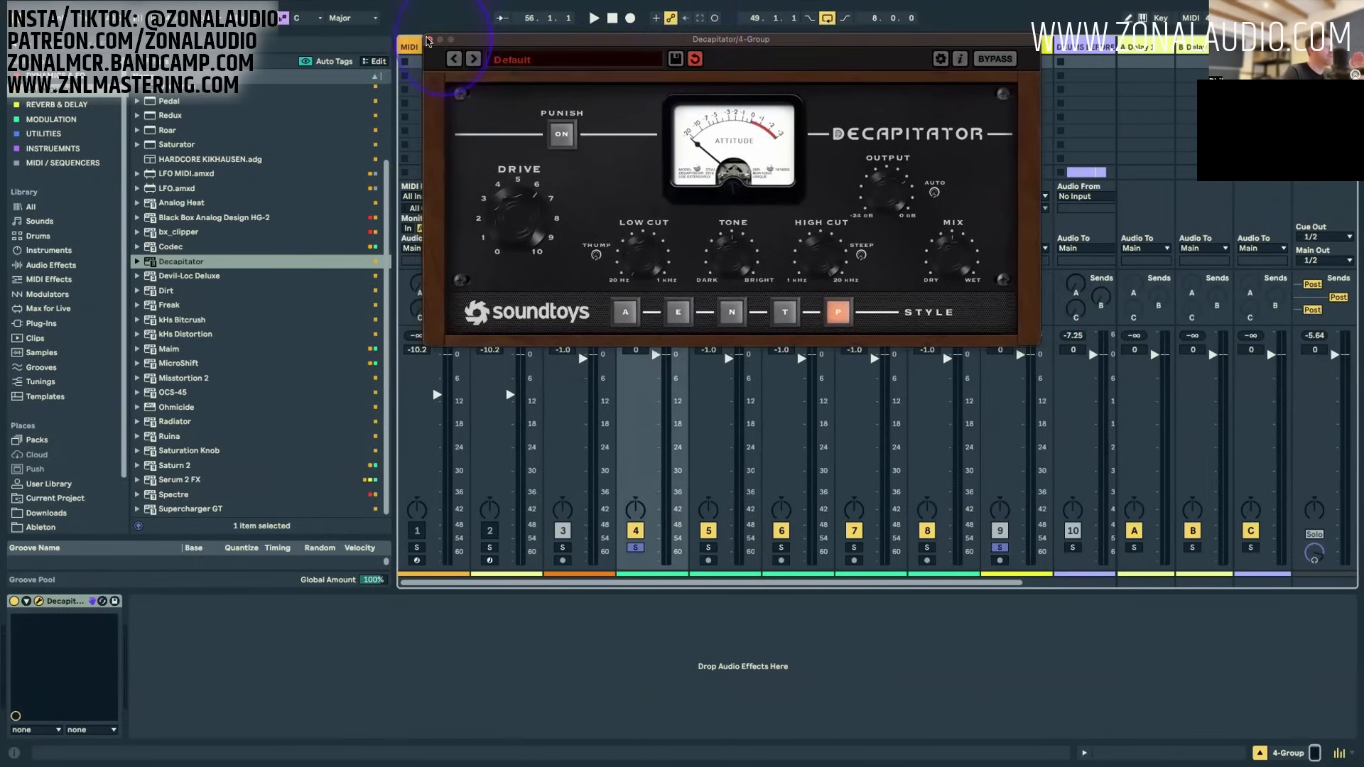
{"action": "left_click", "coordinate": [429, 40]}
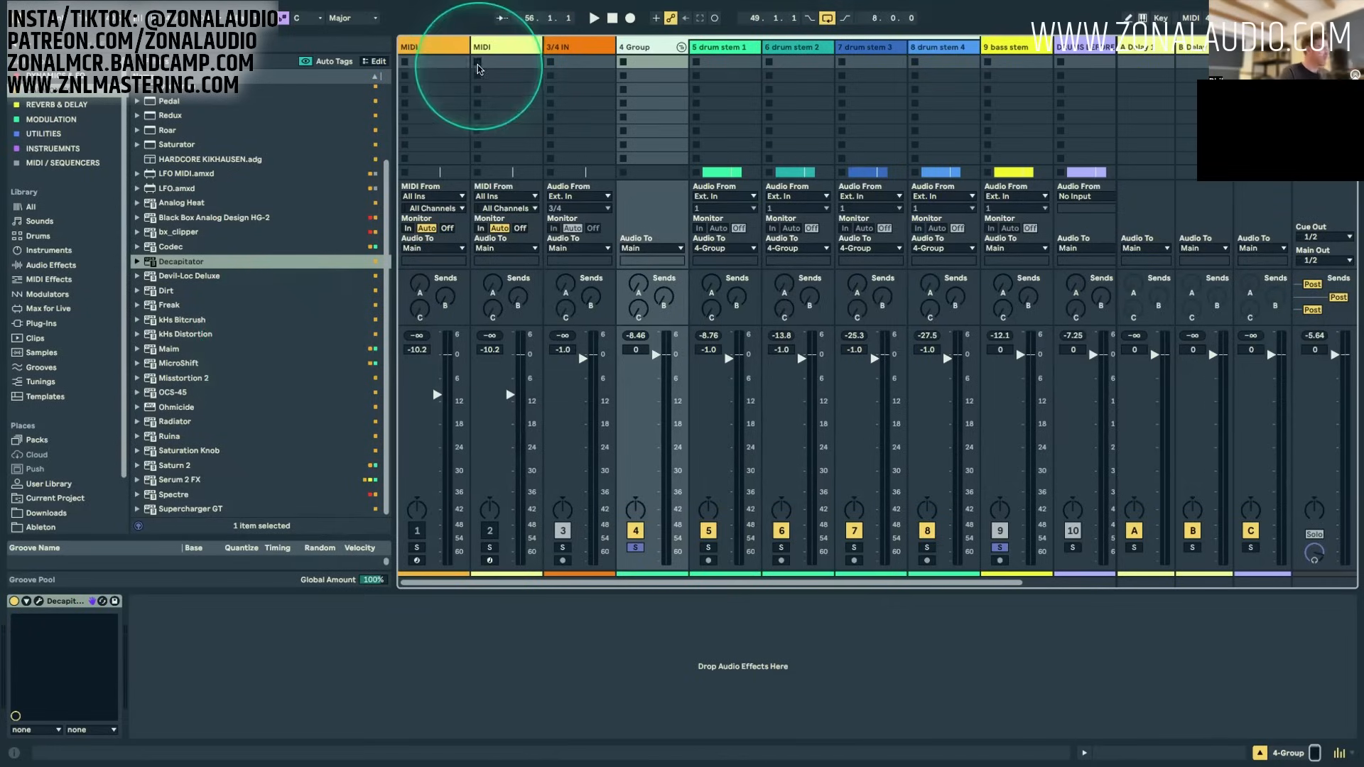
Step: Set the new audio track below DRUMS BEFORE to Resampling and record the loop from bar 49 to 57 onto it
{"action": "key", "text": "Tab"}
{"action": "scroll", "coordinate": [1117, 319], "scroll_direction": "down", "scroll_amount": 5}
{"action": "left_click", "coordinate": [1233, 339]}
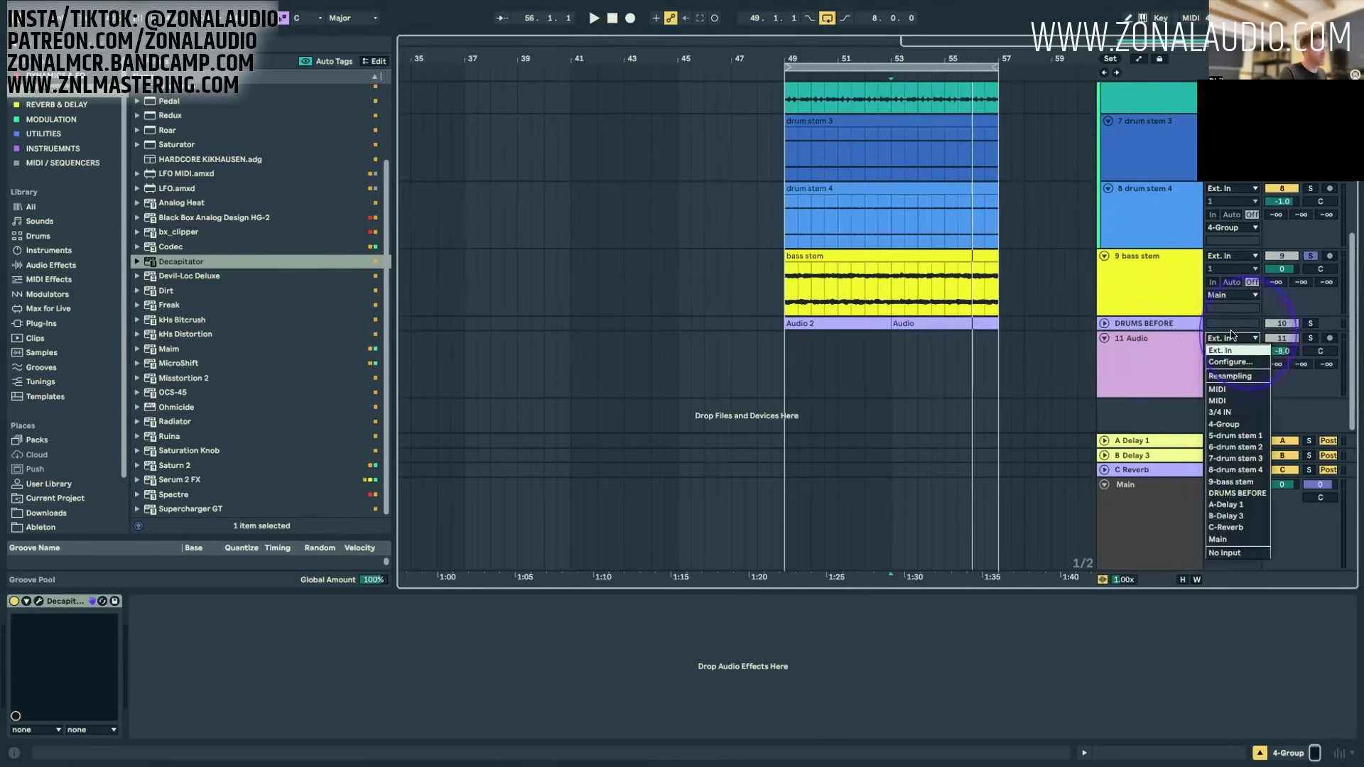
{"action": "left_click", "coordinate": [1236, 376]}
{"action": "left_click", "coordinate": [630, 18]}
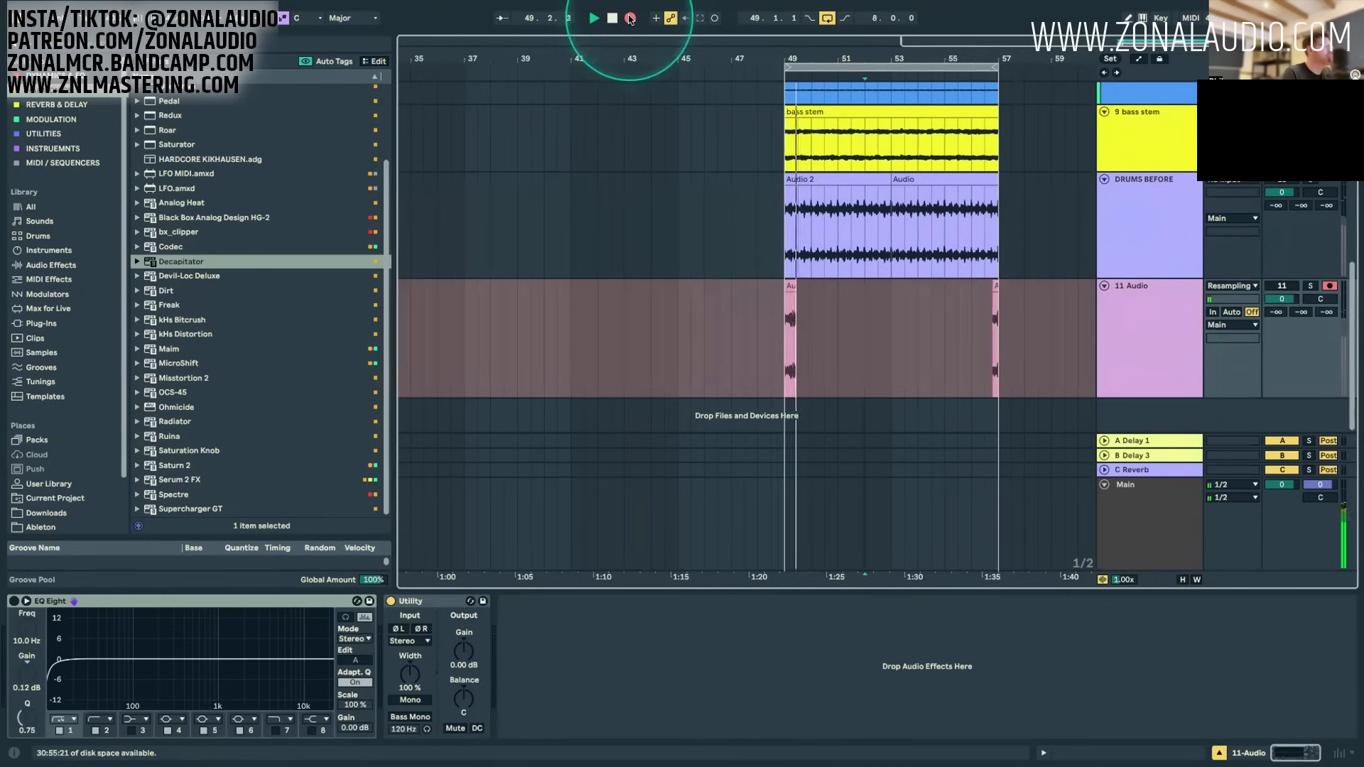
{"action": "left_click", "coordinate": [1175, 331]}
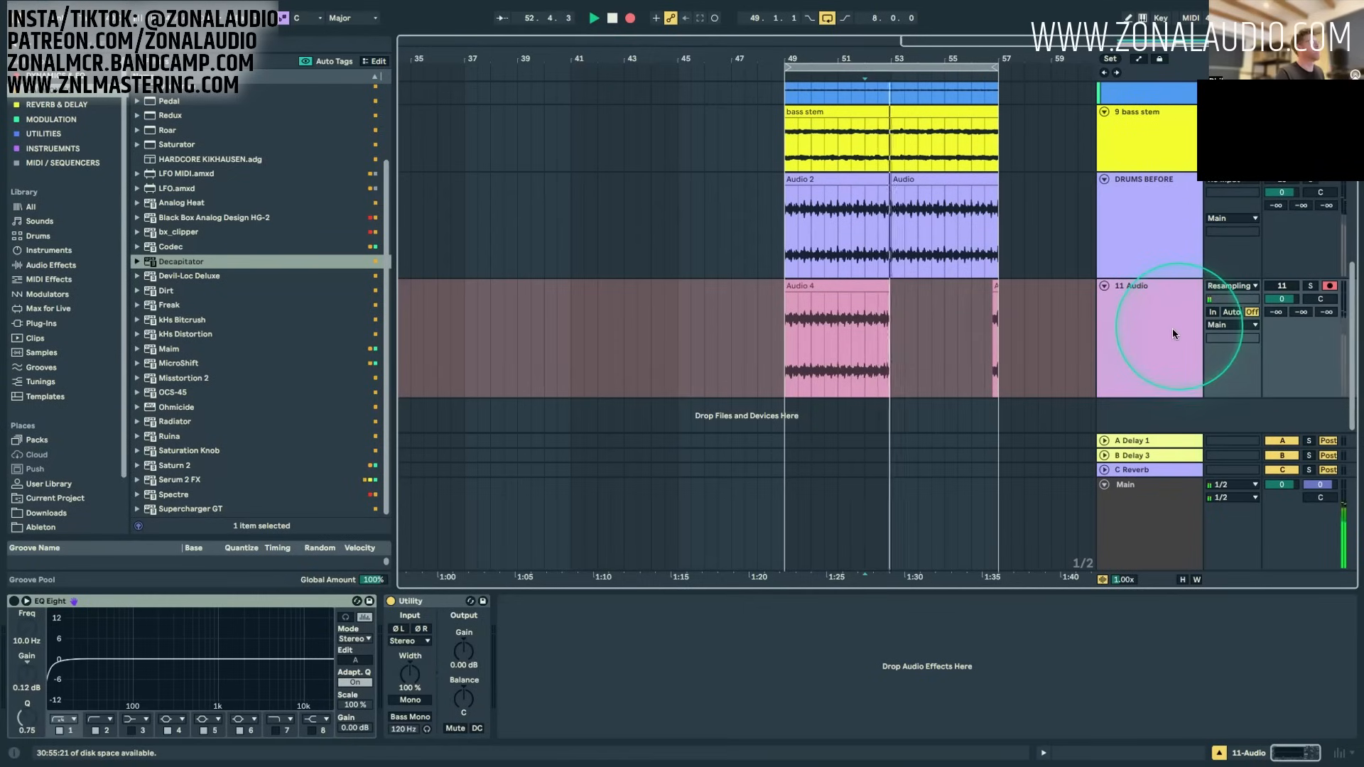
Step: Compare the DRUMS BEFORE waveform with the new resampled recording on the 11 Audio track
{"action": "left_click", "coordinate": [890, 318]}
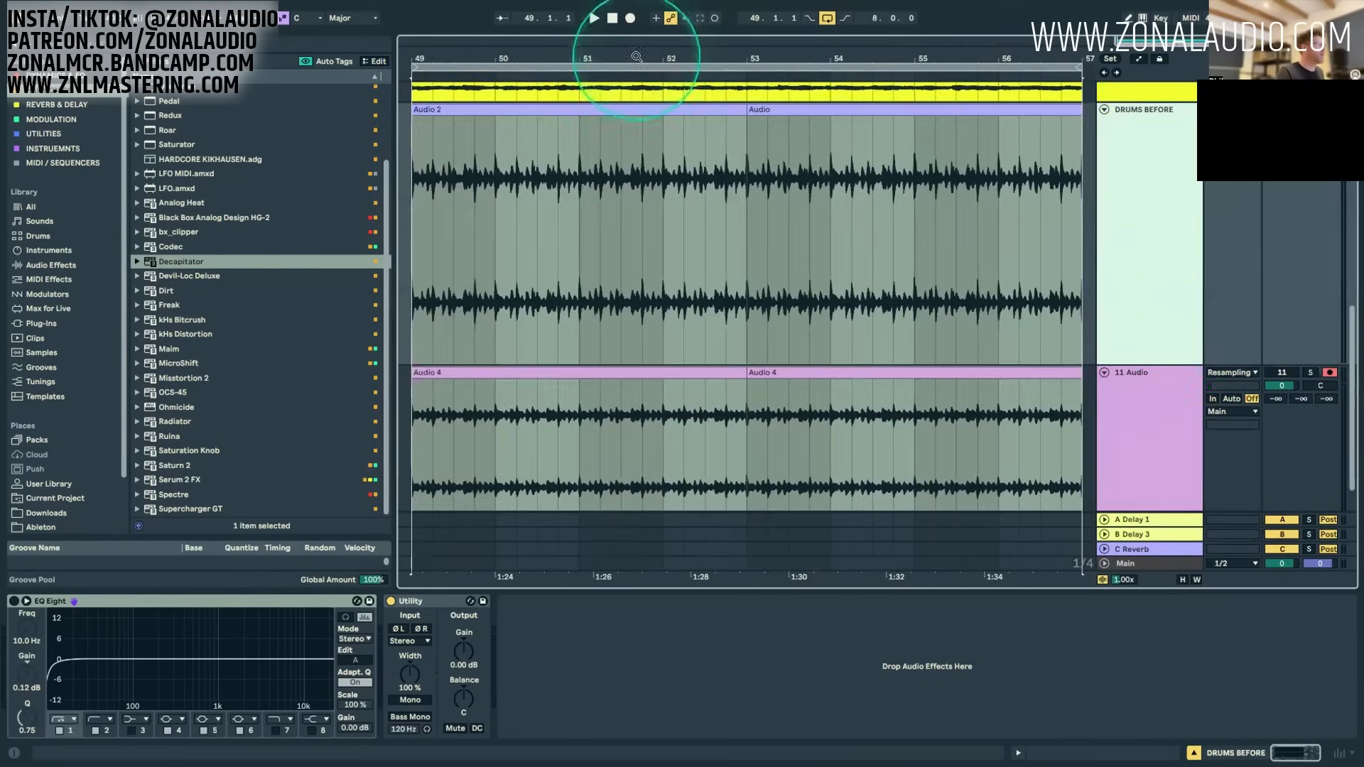
{"action": "left_click_drag", "start_coordinate": [637, 58], "coordinate": [824, 82]}
{"action": "scroll", "coordinate": [1037, 228], "scroll_direction": "down", "scroll_amount": 2}
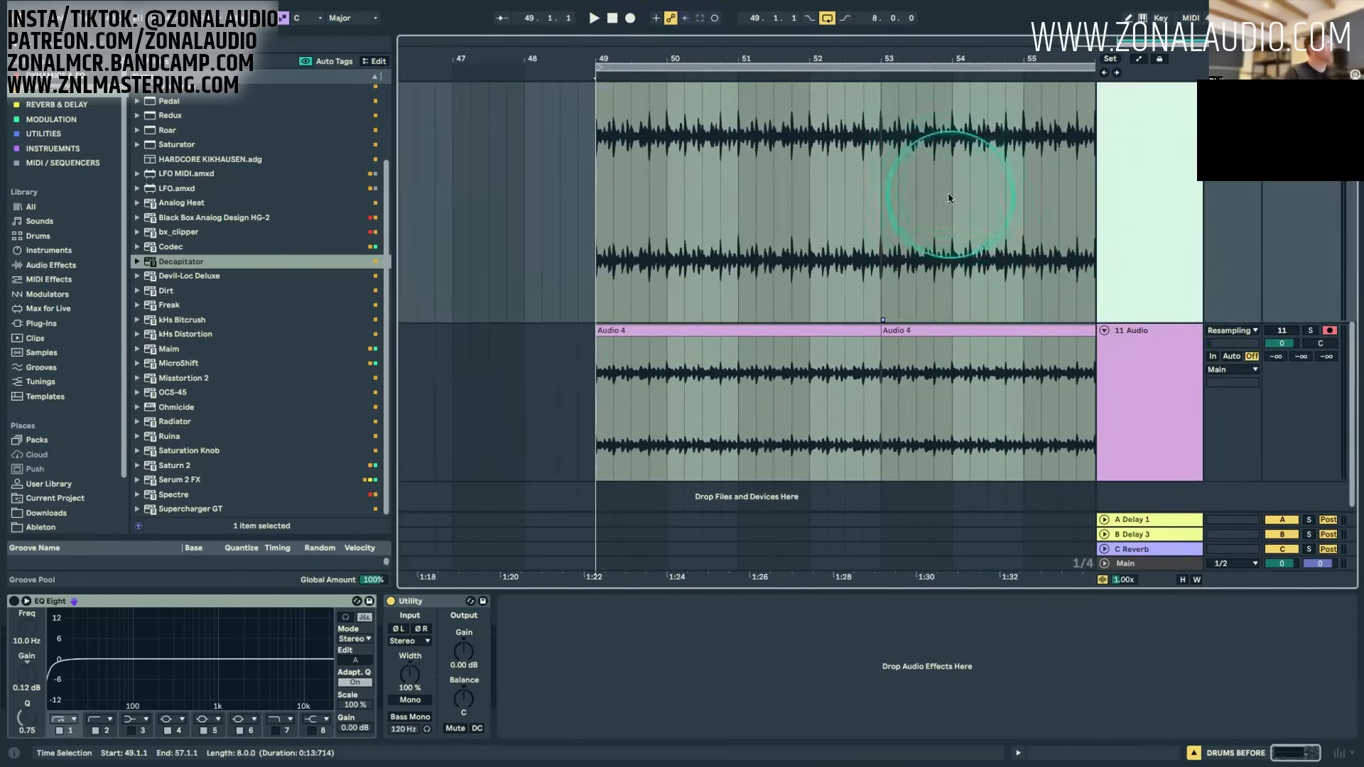
Step: Reduce the DRUMS BEFORE track to about the height of the 11 Audio track and compare the two waveforms
{"action": "scroll", "coordinate": [995, 333], "scroll_direction": "up", "scroll_amount": 3}
{"action": "scroll", "coordinate": [1122, 350], "scroll_direction": "down", "scroll_amount": 1}
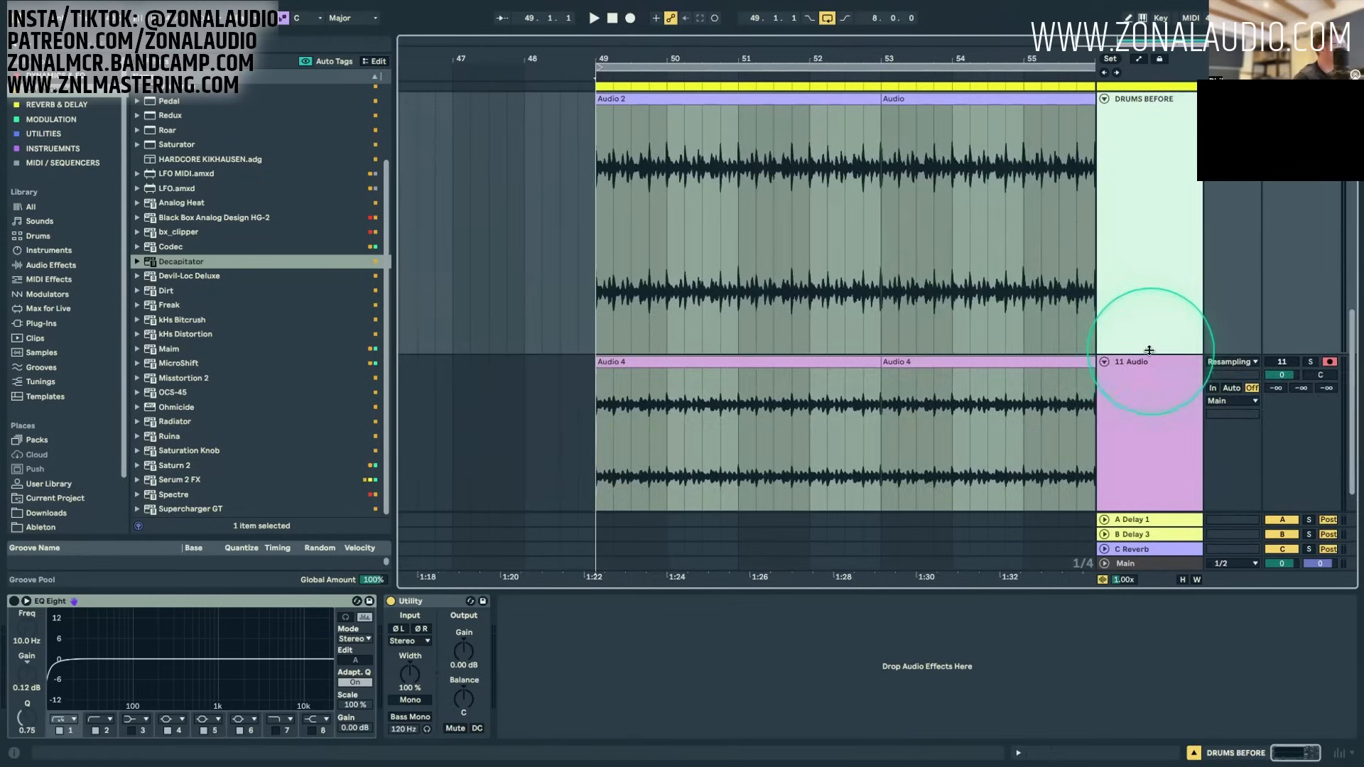
{"action": "left_click_drag", "start_coordinate": [1181, 475], "coordinate": [1185, 395]}
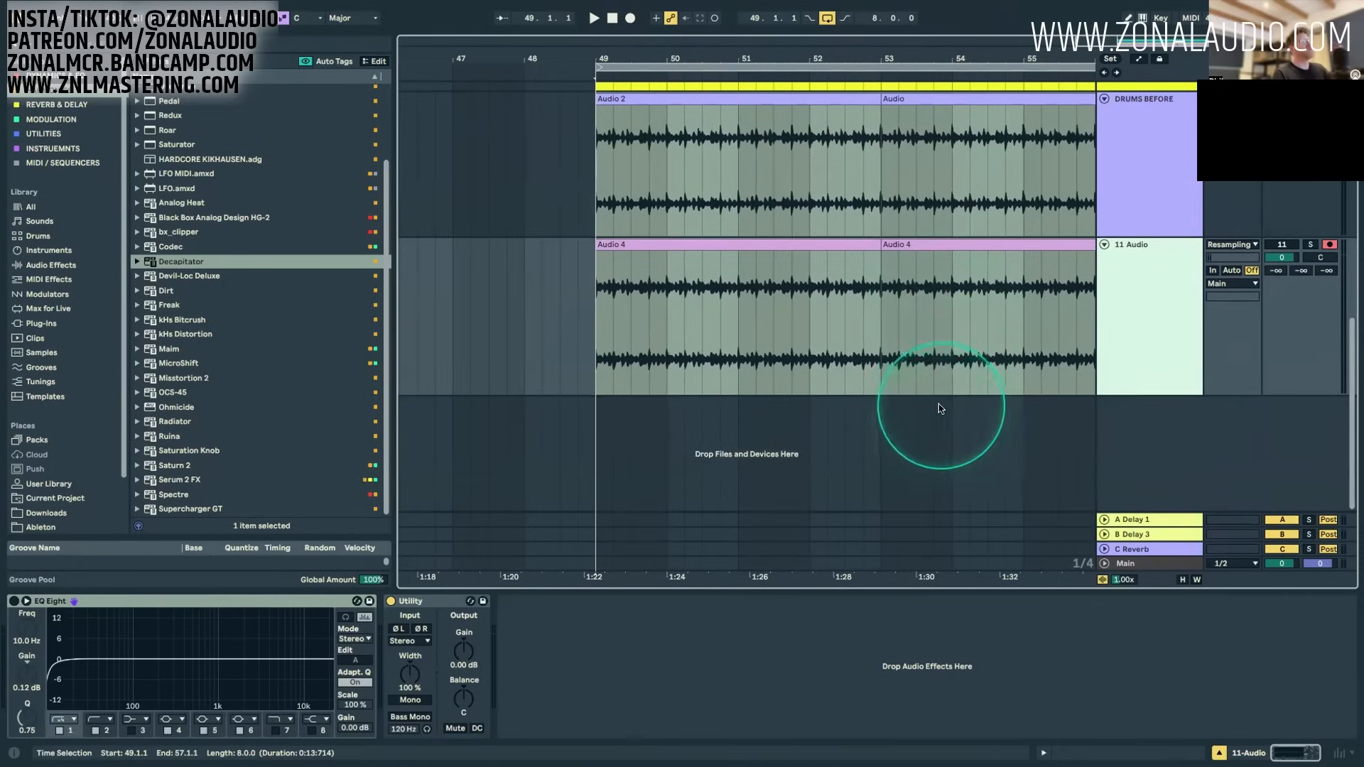
{"action": "left_click", "coordinate": [1126, 188]}
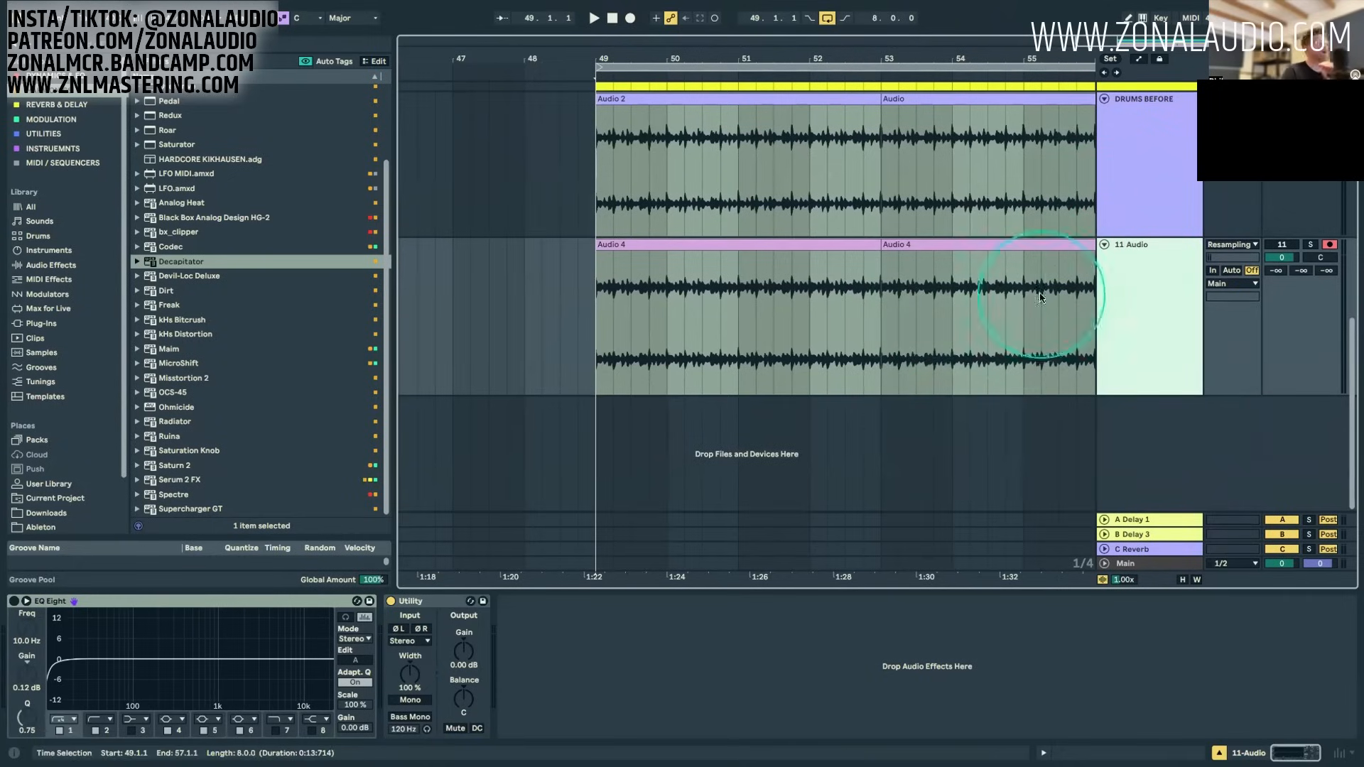
Step: Select the 4 Group track and browse the collection of EQ, compressor and other dynamics plug-ins
{"action": "scroll", "coordinate": [1166, 313], "scroll_direction": "up", "scroll_amount": 10}
{"action": "left_click", "coordinate": [1165, 313]}
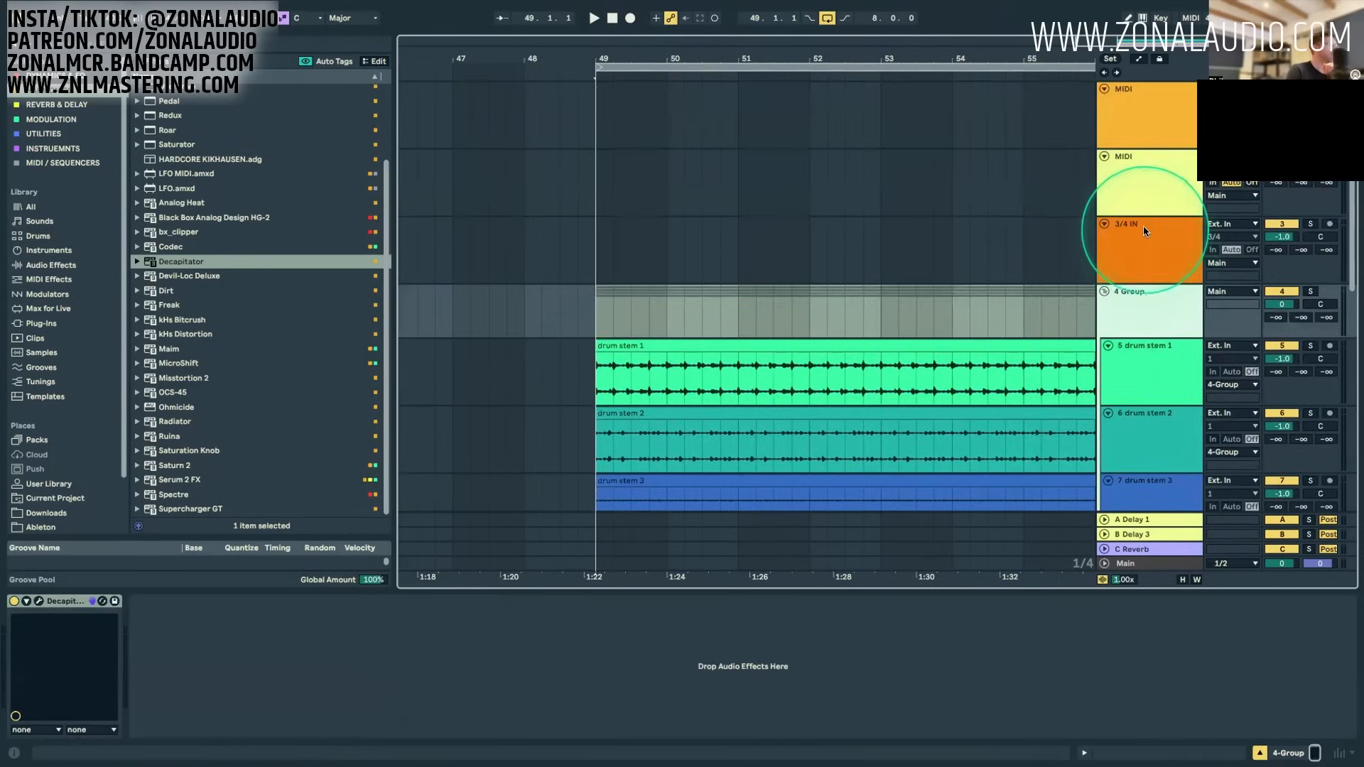
{"action": "left_click", "coordinate": [64, 77]}
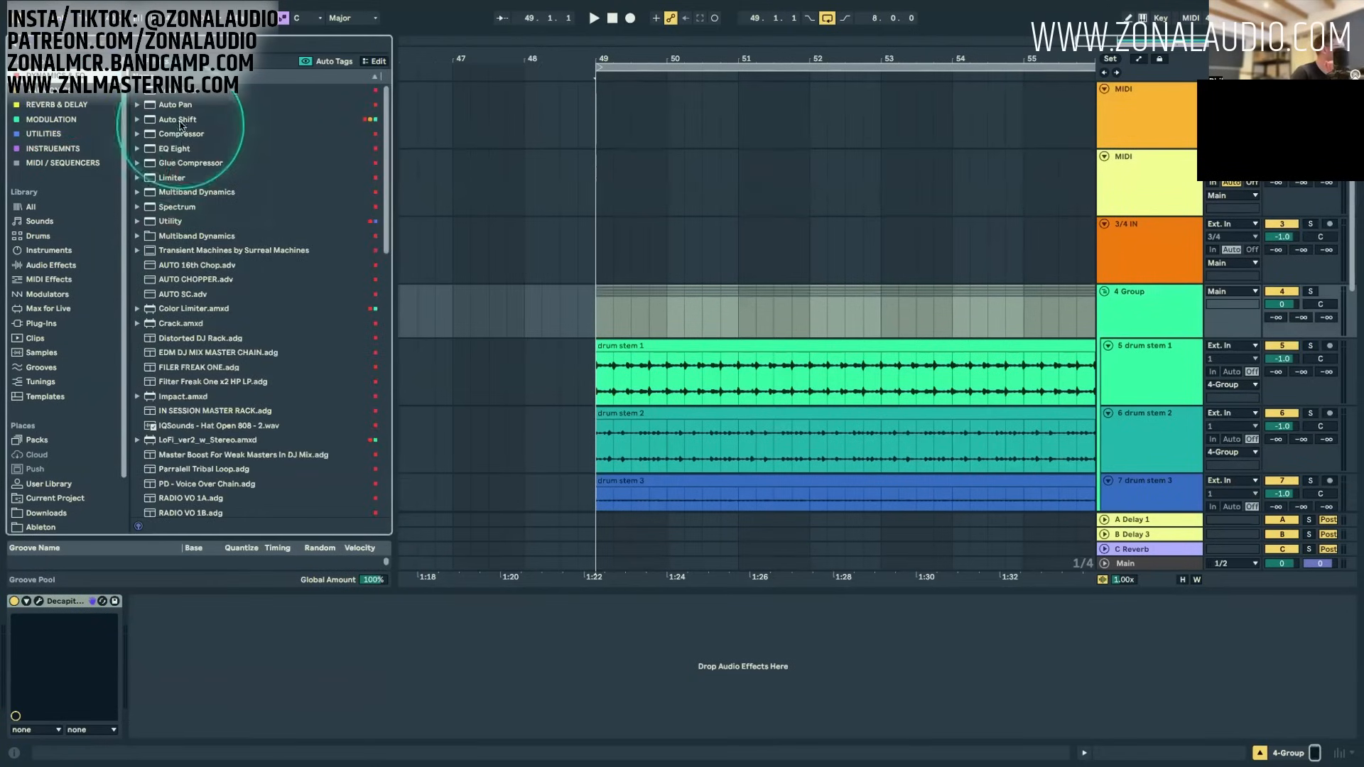
{"action": "scroll", "coordinate": [171, 454], "scroll_direction": "down", "scroll_amount": 15}
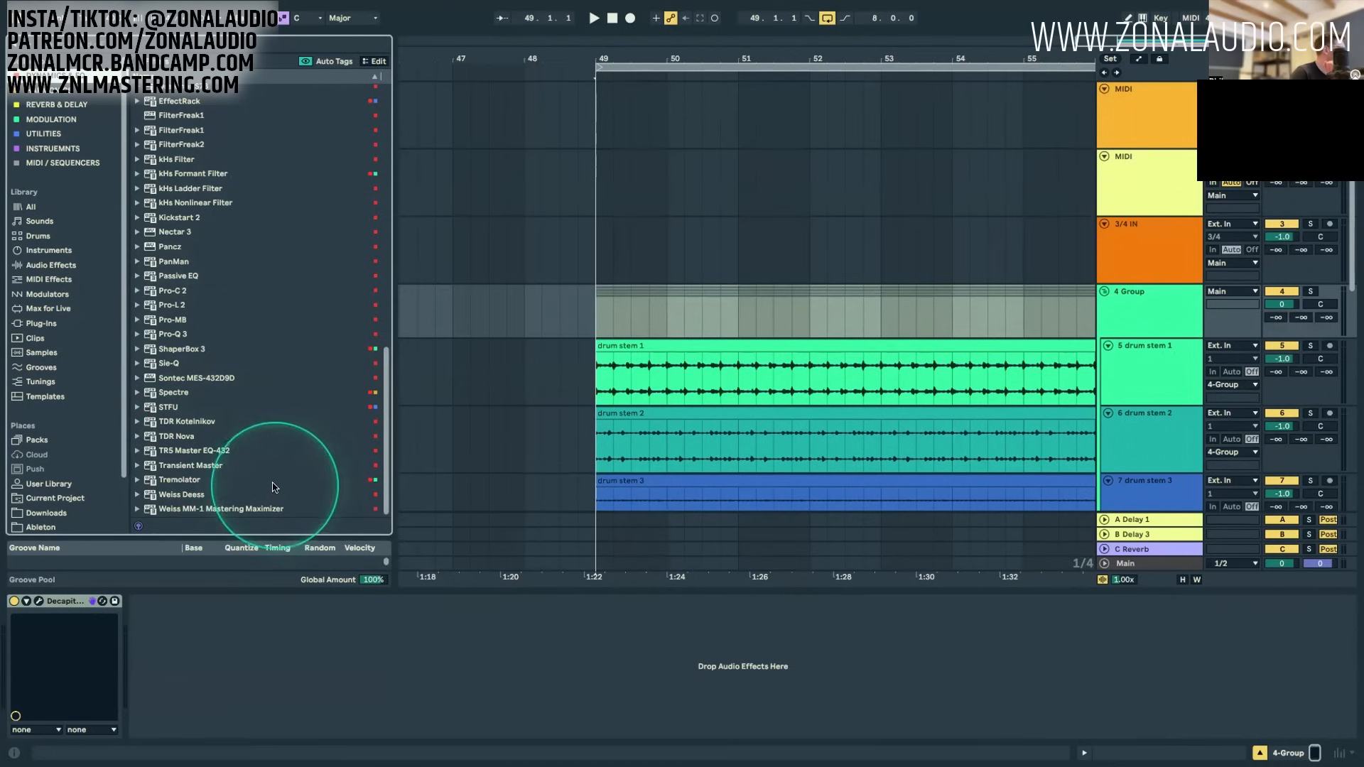
{"action": "left_click", "coordinate": [186, 451]}
{"action": "double_click", "coordinate": [186, 453]}
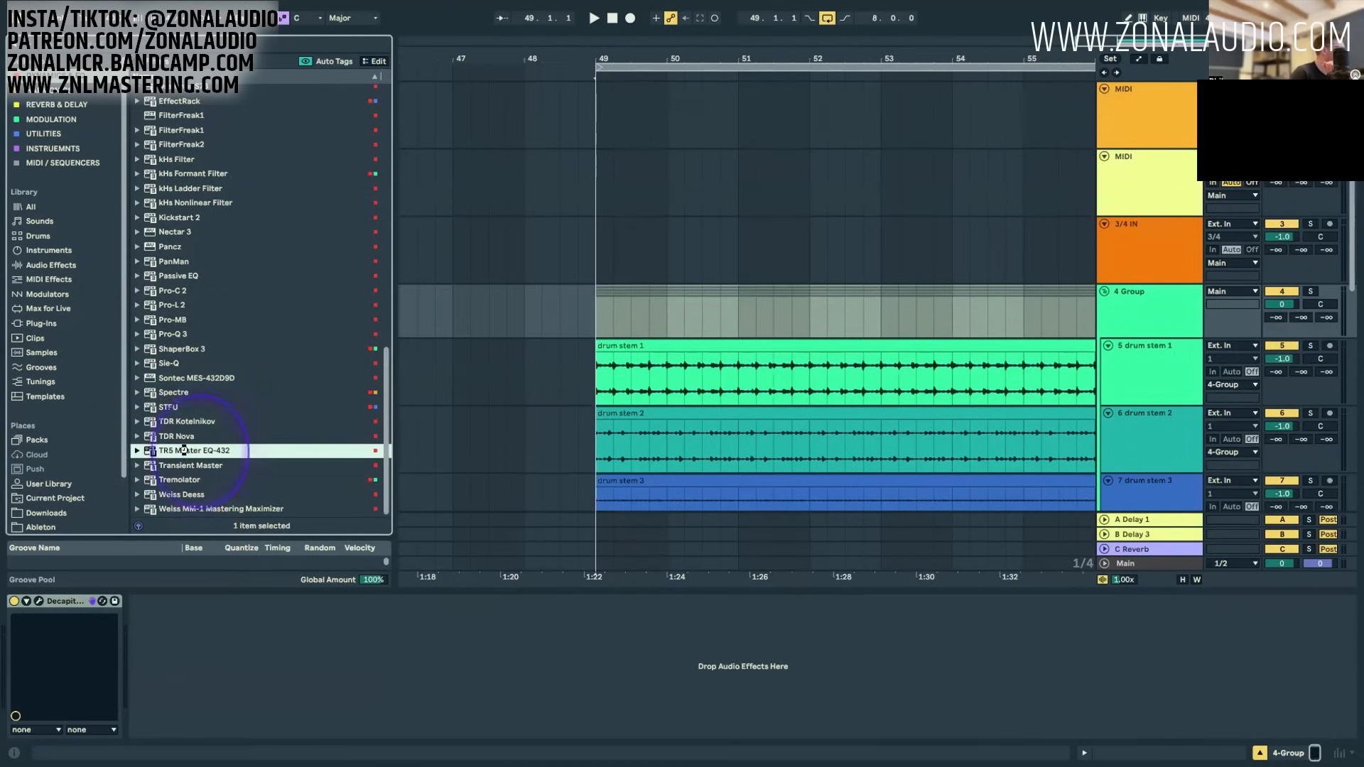
{"action": "left_click", "coordinate": [163, 601]}
{"action": "key", "text": "Delete"}
Step: Load TDR Kotelnikov after Decapitator on the 4 Group, solo the group and position the plug-in window clear of the drum stems
{"action": "left_click", "coordinate": [186, 424]}
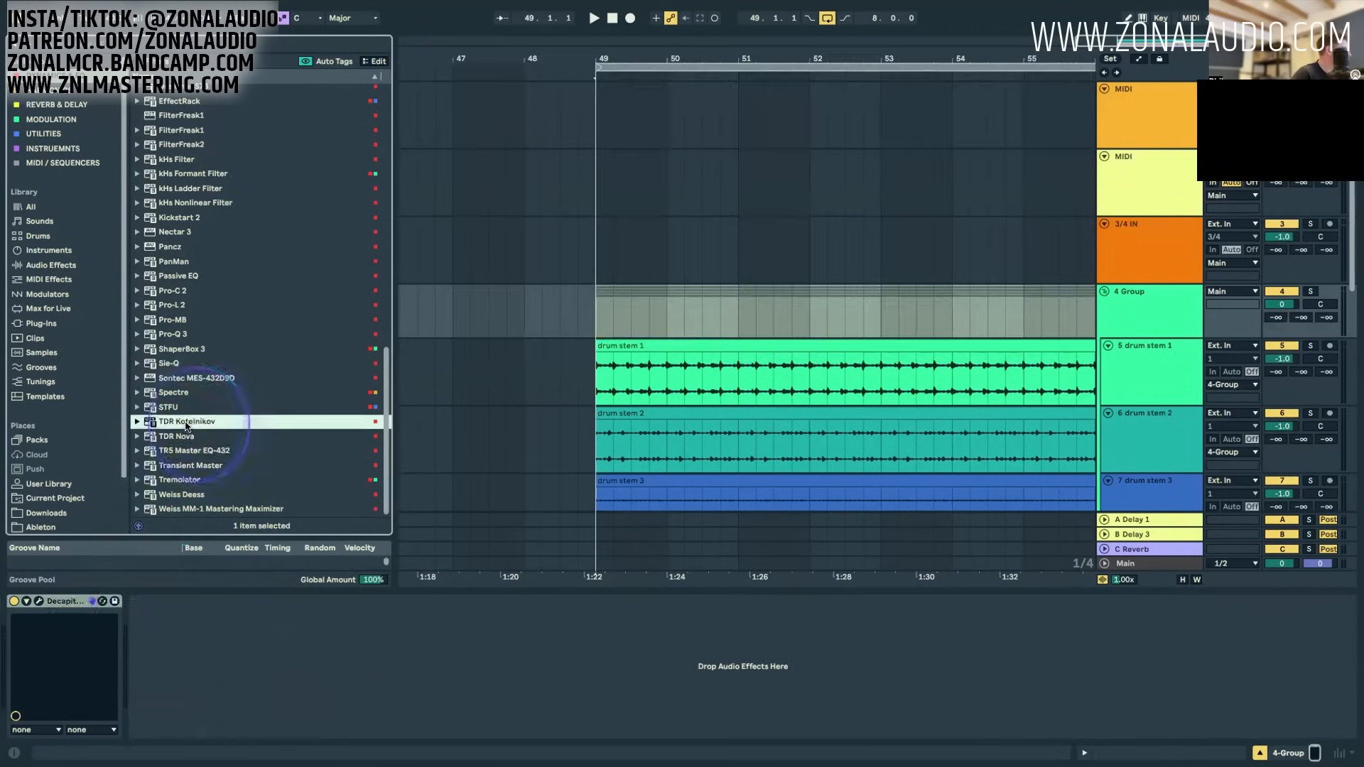
{"action": "double_click", "coordinate": [198, 424]}
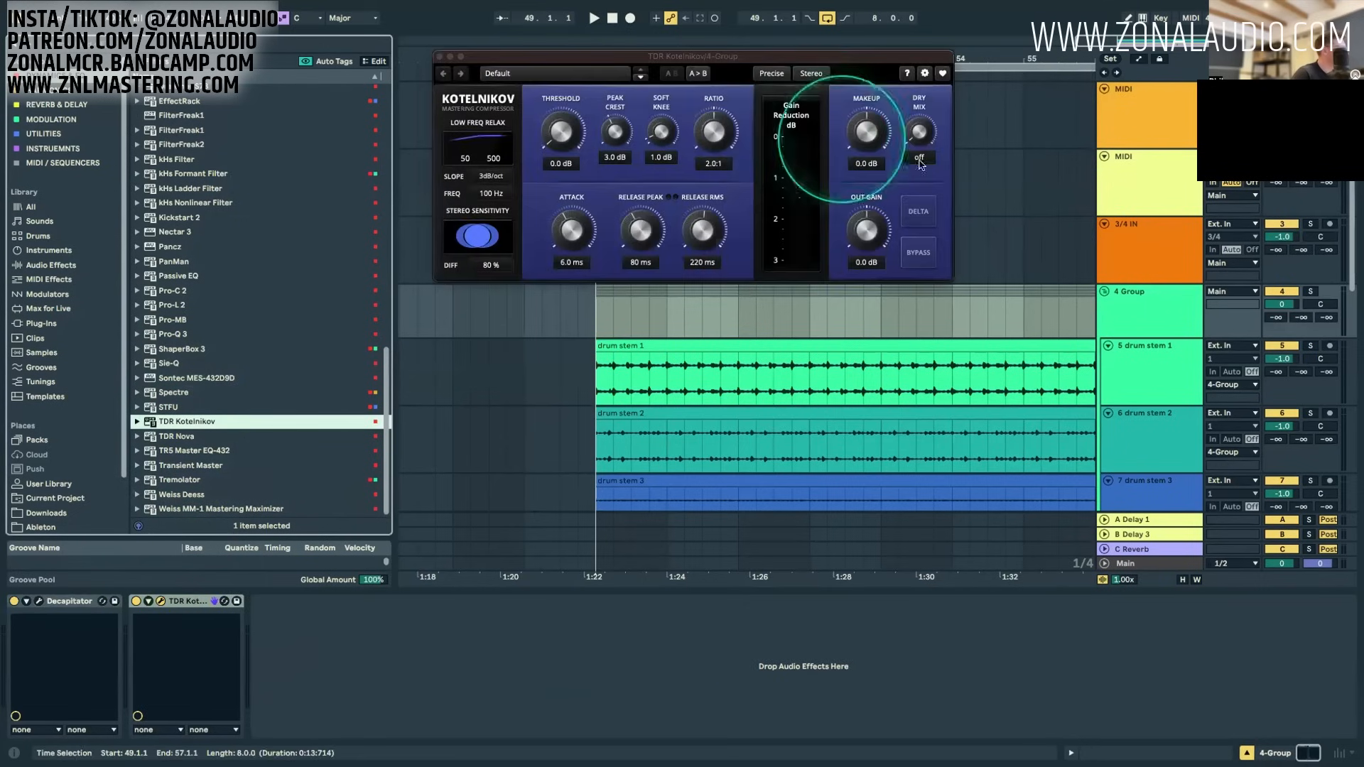
{"action": "left_click", "coordinate": [1310, 292]}
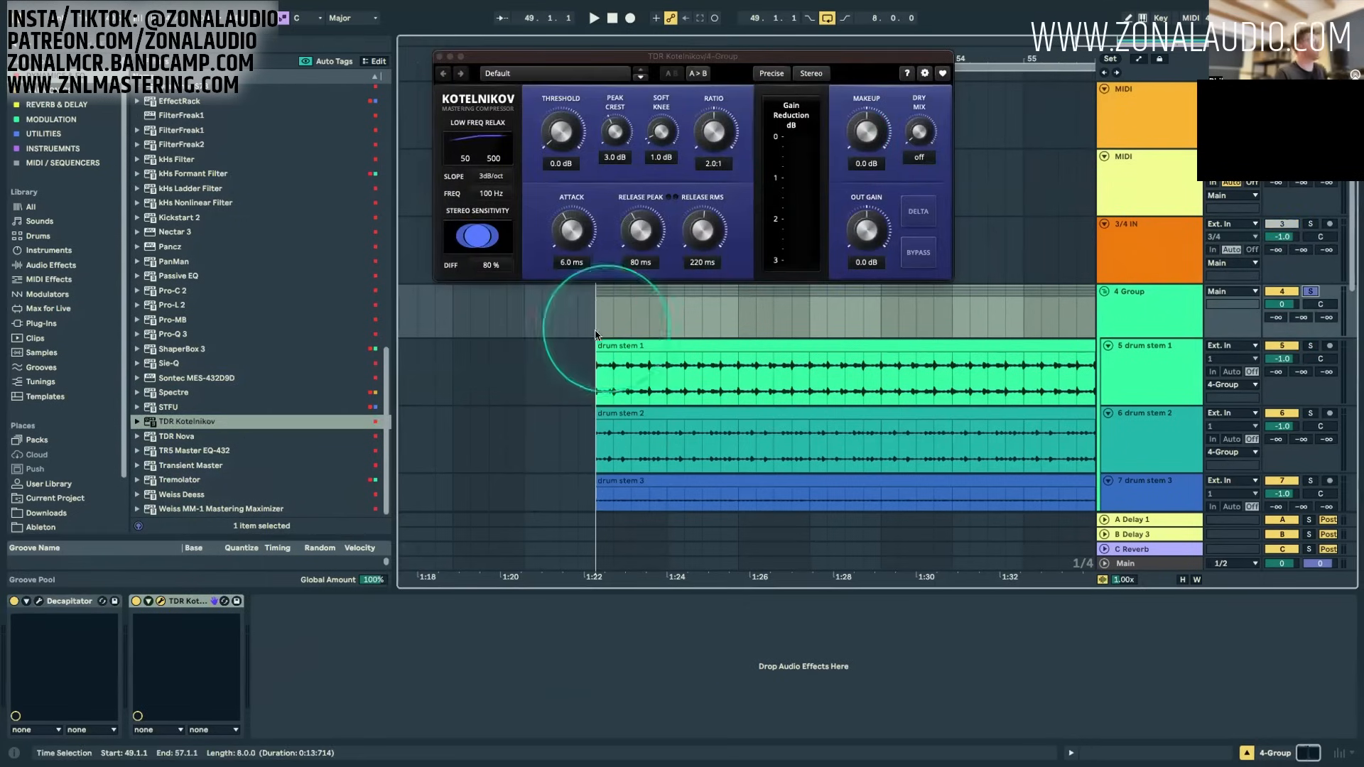
{"action": "key", "text": "space"}
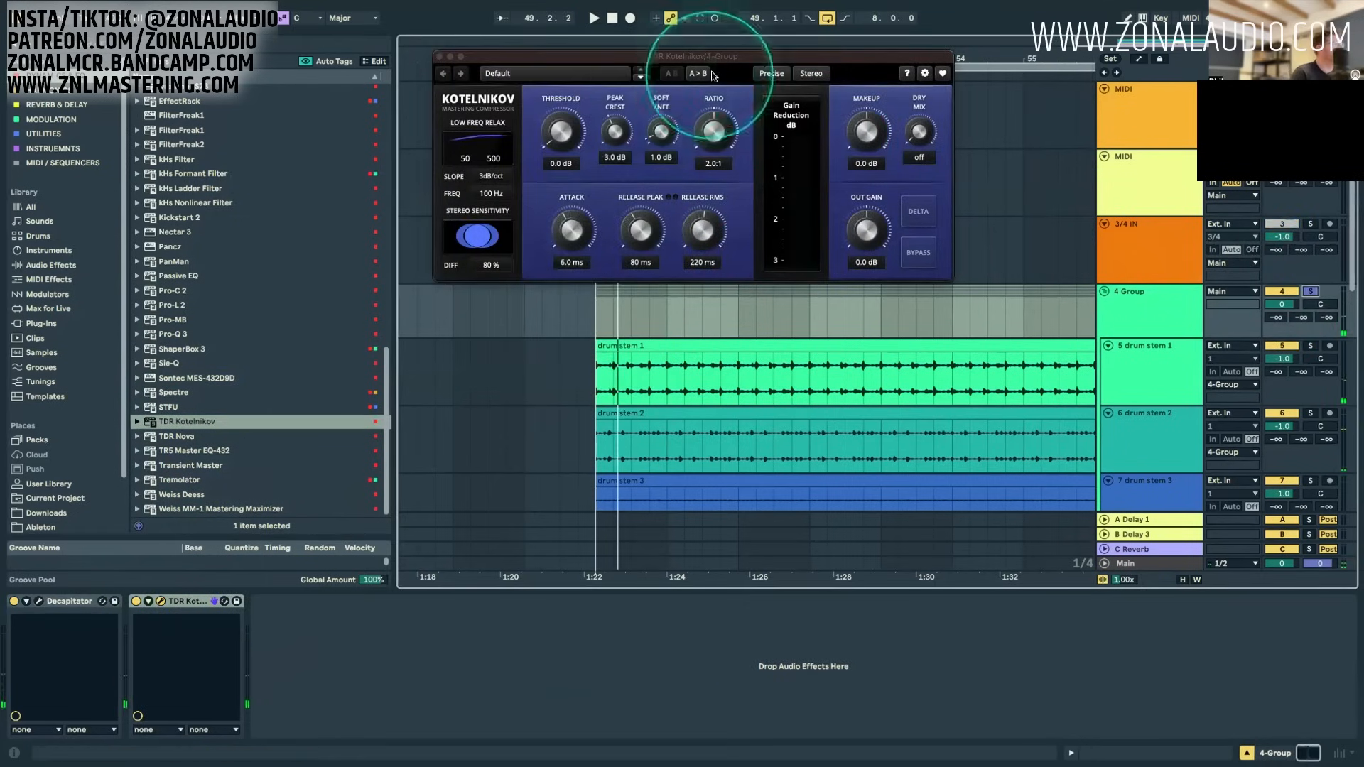
{"action": "mouse_move", "coordinate": [709, 57]}
{"action": "left_mouse_down"}
{"action": "mouse_move", "coordinate": [723, 193]}
{"action": "mouse_move", "coordinate": [688, 80]}
{"action": "mouse_move", "coordinate": [739, 64]}
{"action": "mouse_move", "coordinate": [711, 65]}
{"action": "left_mouse_up"}
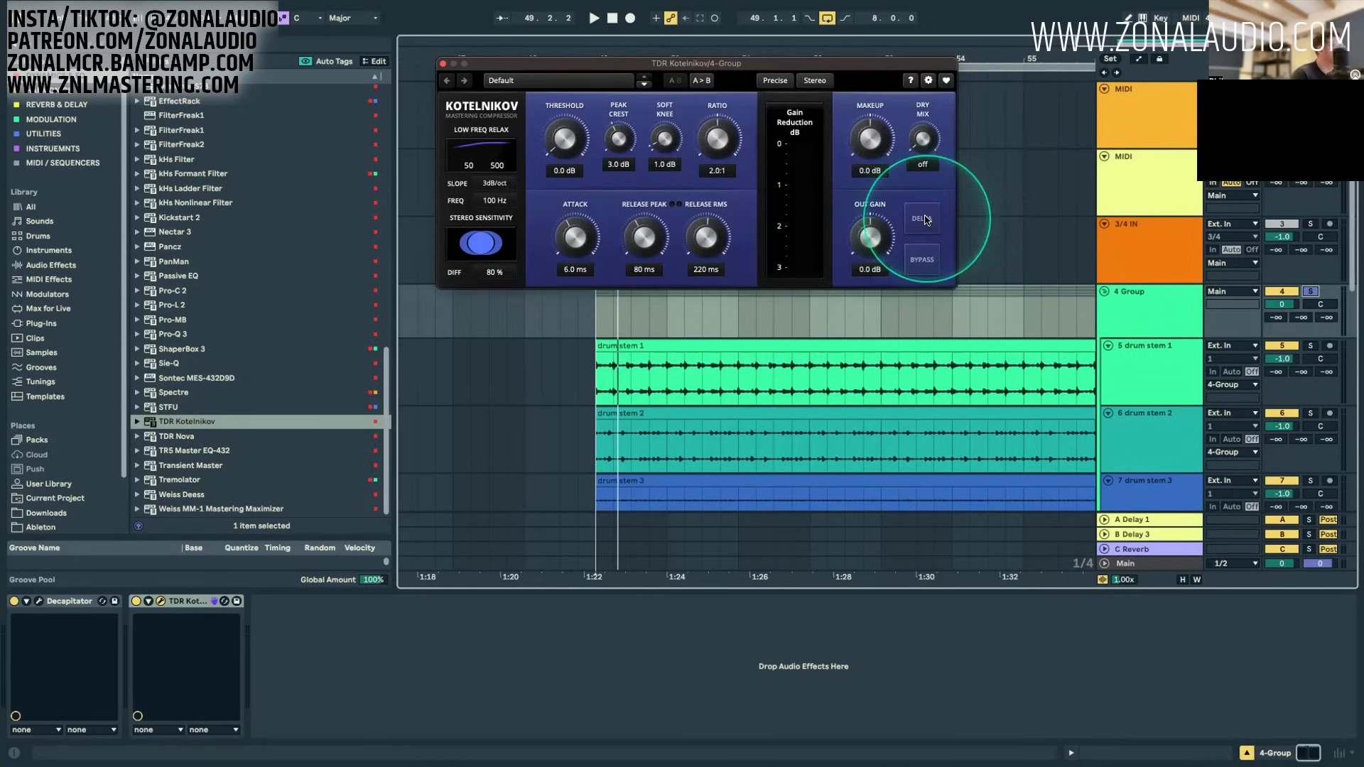
{"action": "mouse_move", "coordinate": [762, 63]}
{"action": "left_mouse_down"}
{"action": "mouse_move", "coordinate": [759, 16]}
{"action": "mouse_move", "coordinate": [762, 43]}
{"action": "left_mouse_up"}
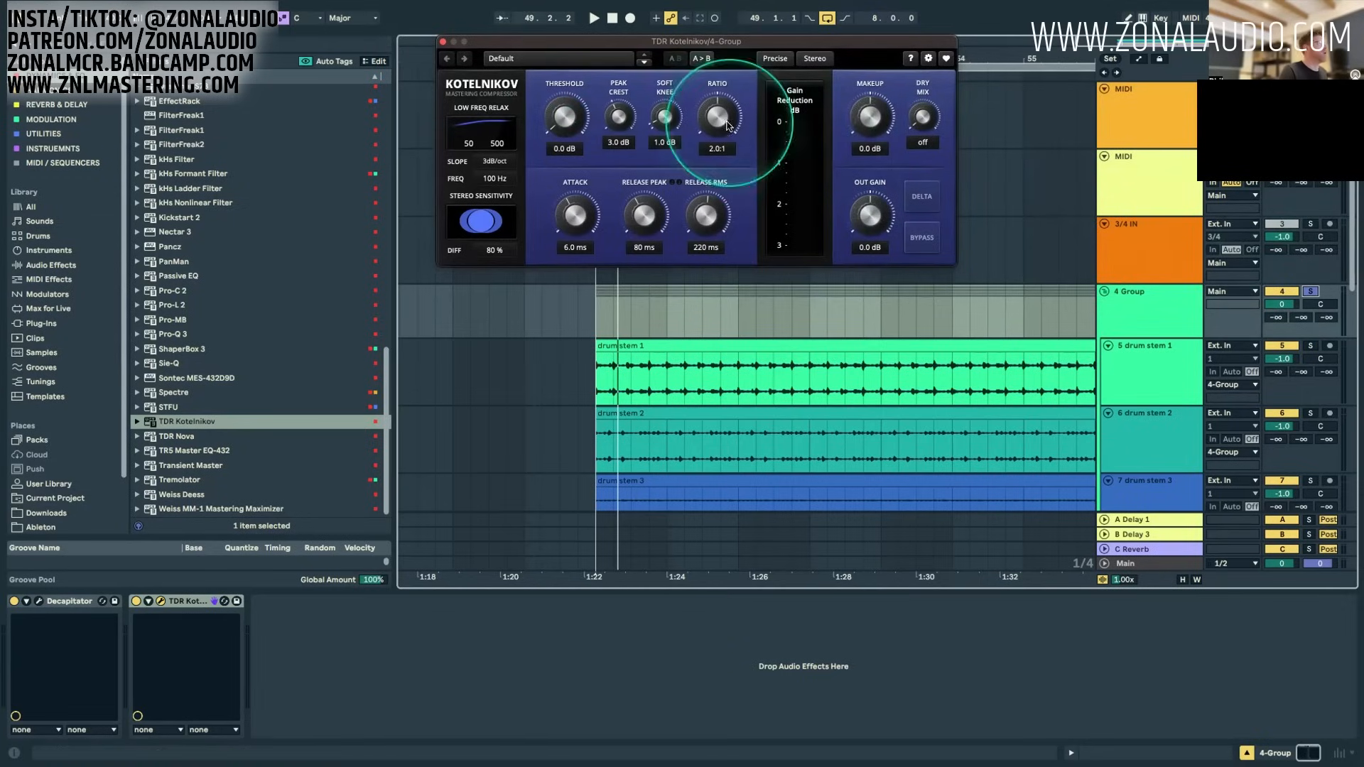
Step: Configure Kotelnikov with a 7.0:1 ratio, -4.2 dB threshold, 46 ms release peak and 50 ms release RMS
{"action": "left_click_drag", "start_coordinate": [717, 116], "coordinate": [721, 44]}
{"action": "left_click_drag", "start_coordinate": [726, 153], "coordinate": [717, 43]}
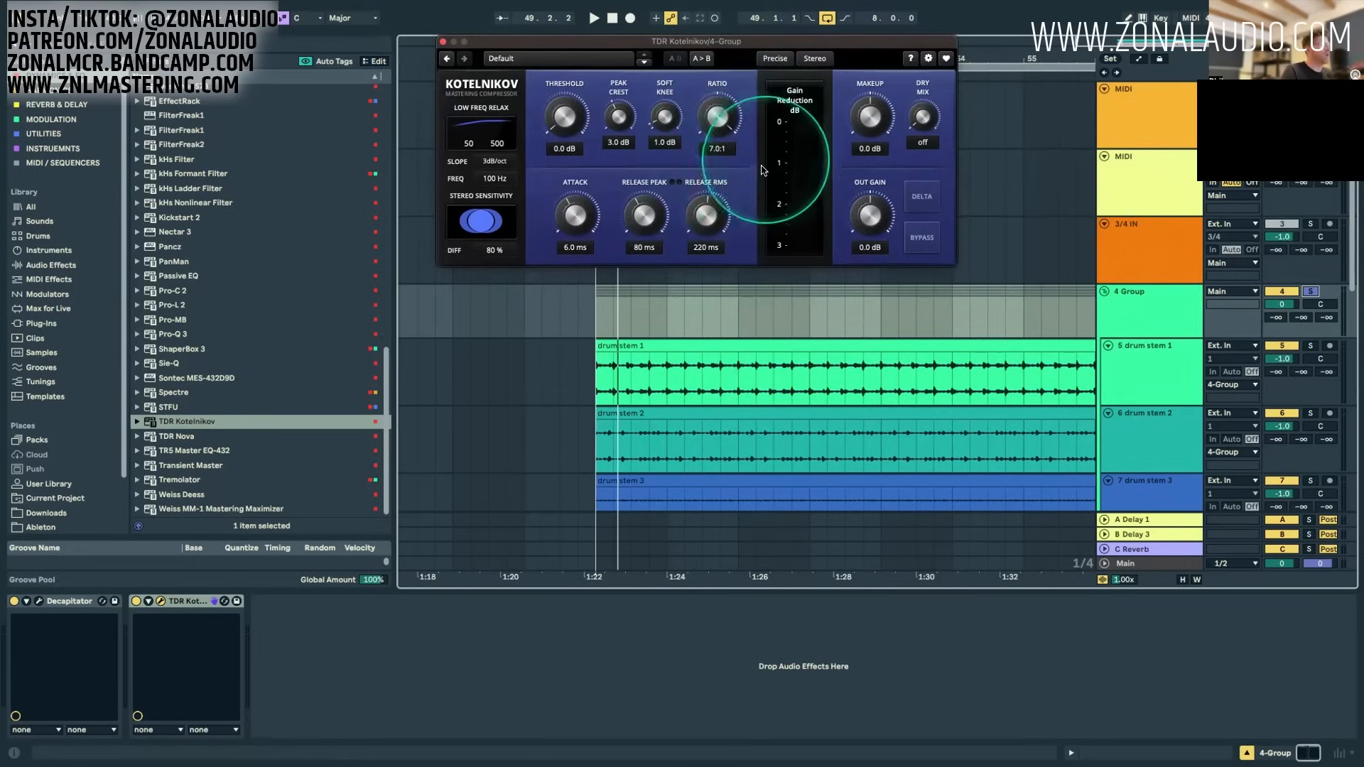
{"action": "left_click_drag", "start_coordinate": [719, 92], "coordinate": [737, 118]}
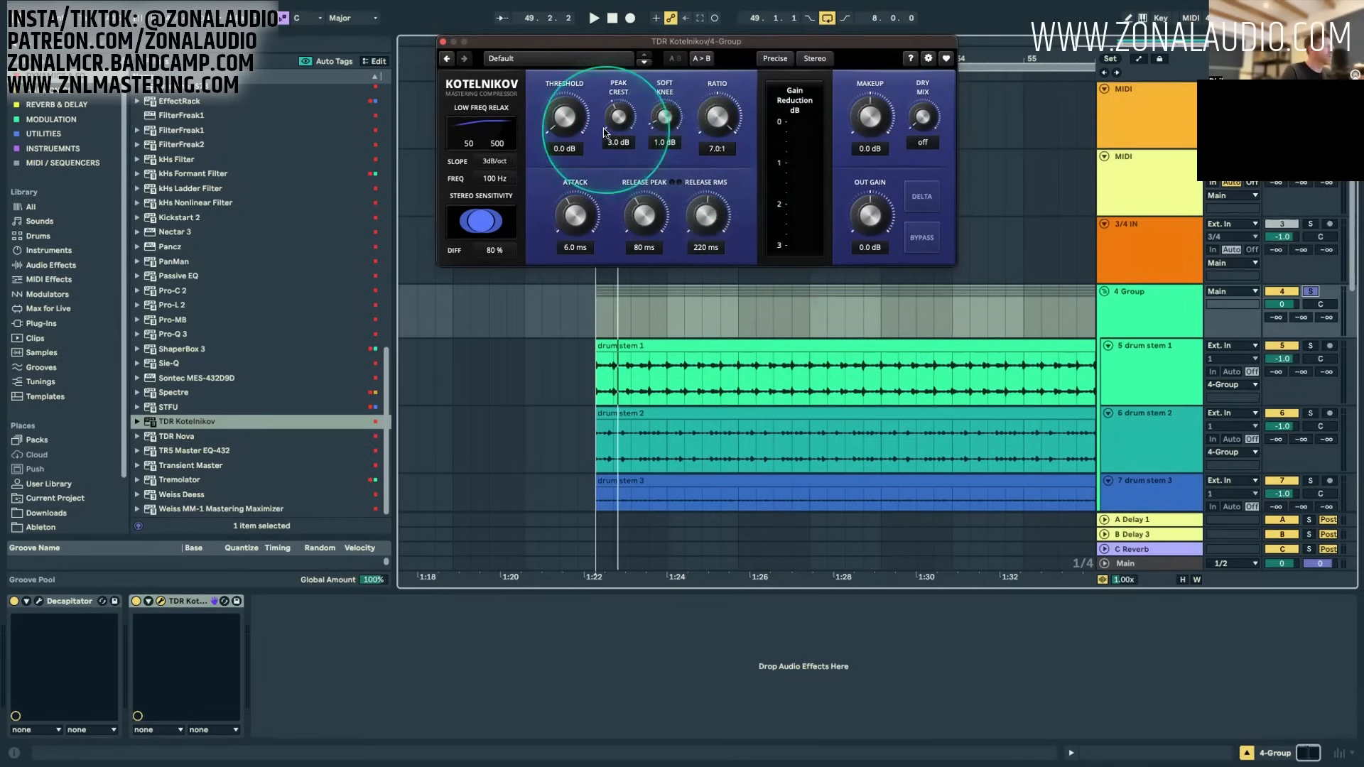
{"action": "left_click_drag", "start_coordinate": [573, 115], "coordinate": [577, 89]}
{"action": "left_click_drag", "start_coordinate": [718, 222], "coordinate": [732, 291]}
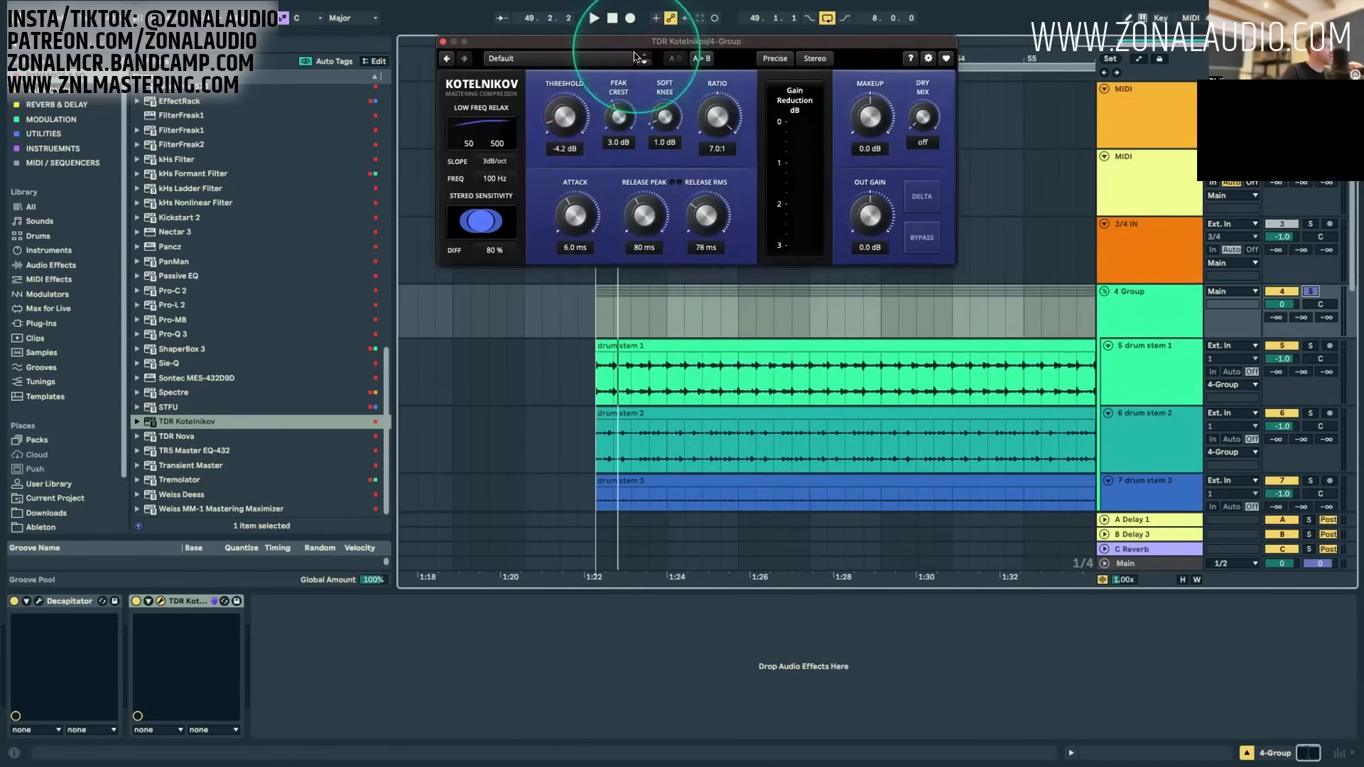
{"action": "left_click_drag", "start_coordinate": [642, 217], "coordinate": [709, 244]}
{"action": "left_click_drag", "start_coordinate": [707, 241], "coordinate": [714, 257]}
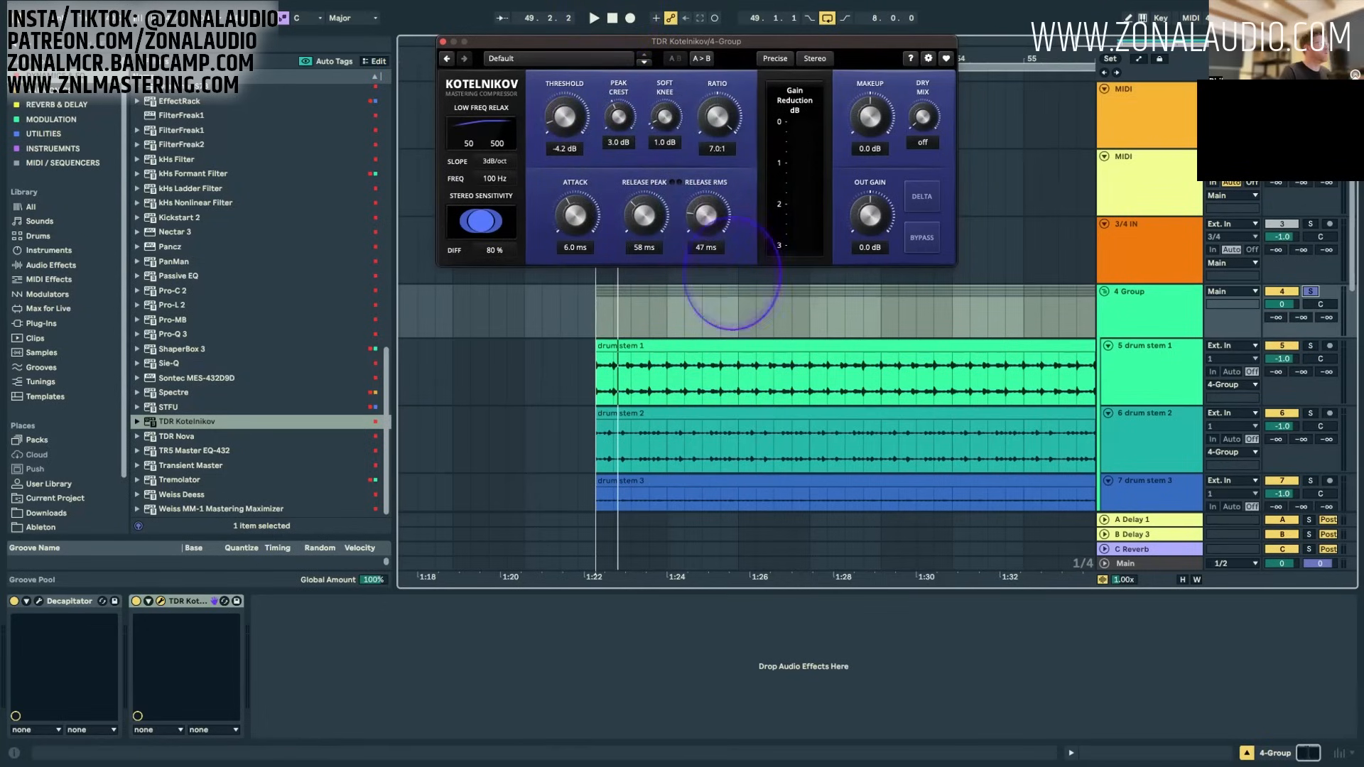
{"action": "left_click", "coordinate": [705, 198]}
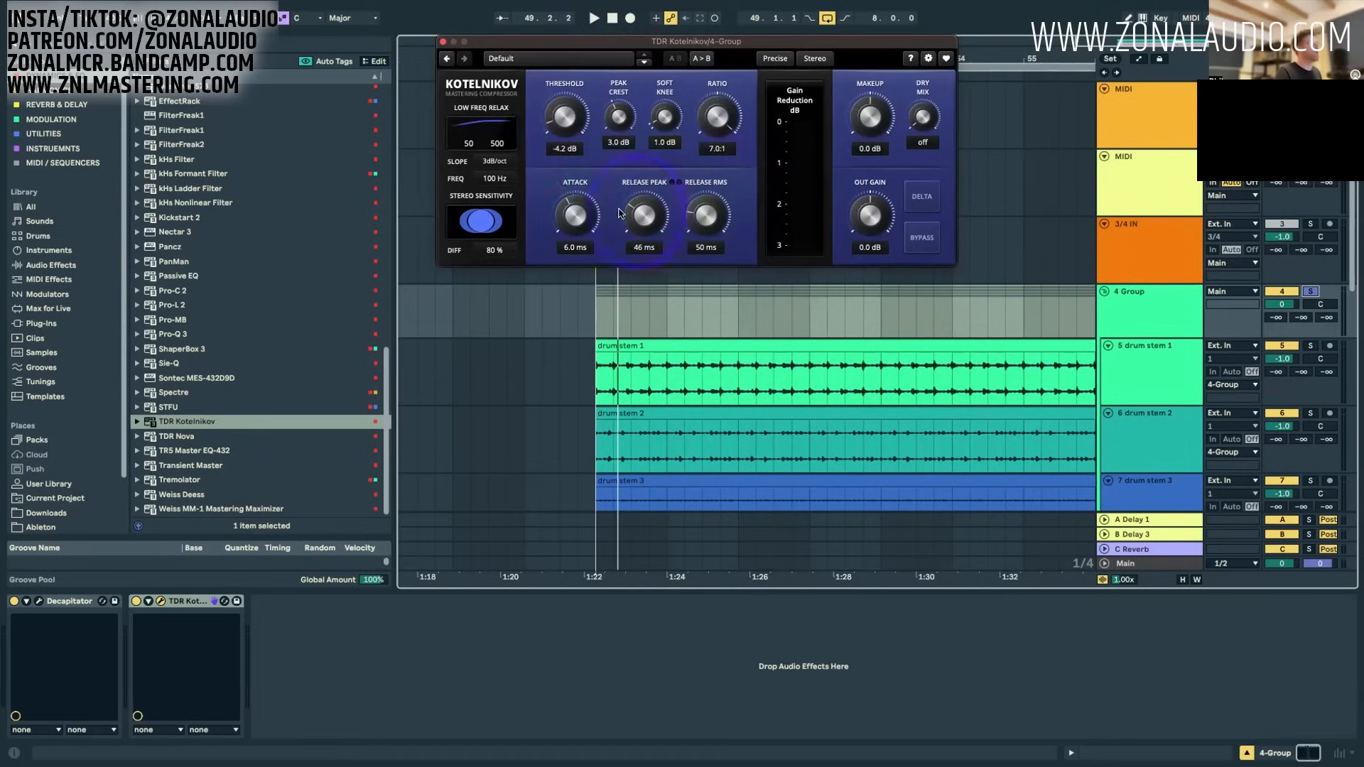
Step: Play the soloed drums and refine Kotelnikov to a -28.8 dB threshold, 23 ms release peak and 47 ms release RMS
{"action": "key", "text": "space"}
{"action": "left_click_drag", "start_coordinate": [567, 107], "coordinate": [591, 51]}
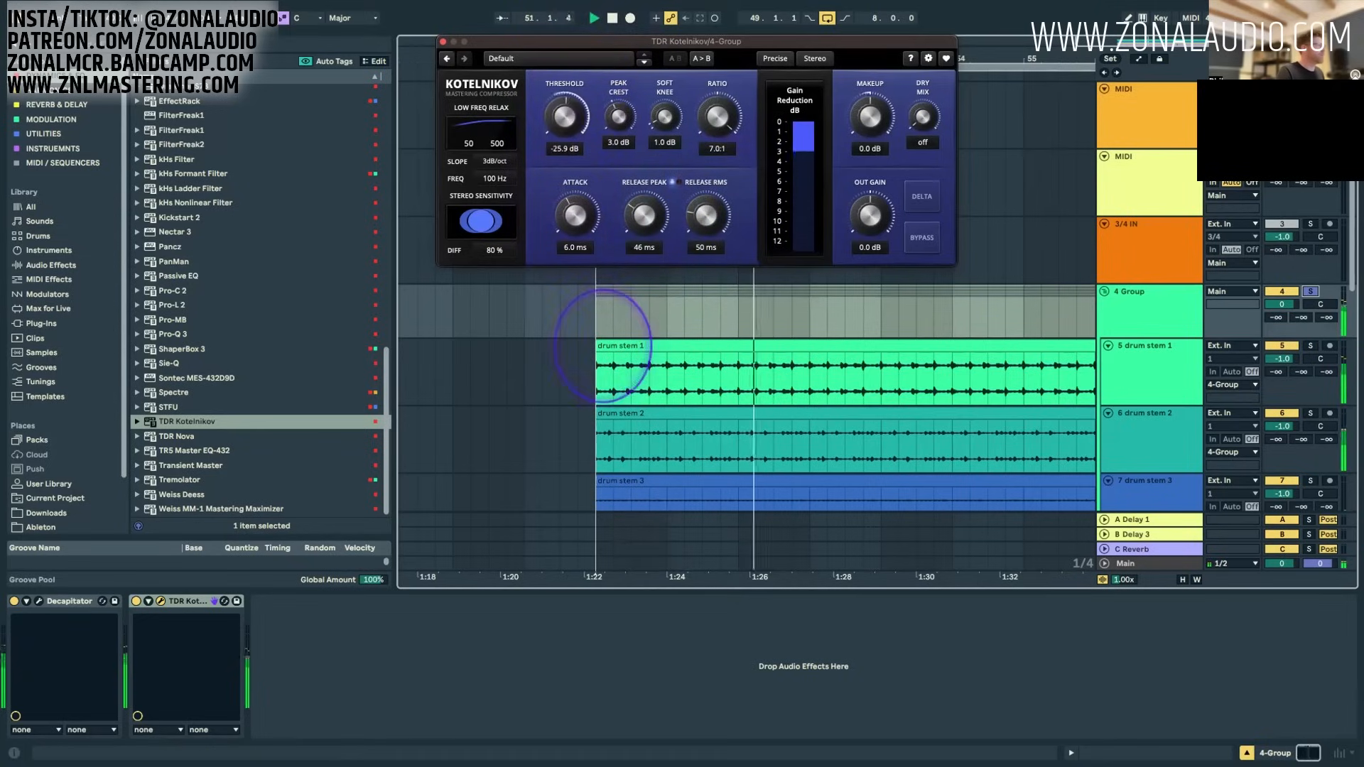
{"action": "left_click_drag", "start_coordinate": [602, 337], "coordinate": [602, 311]}
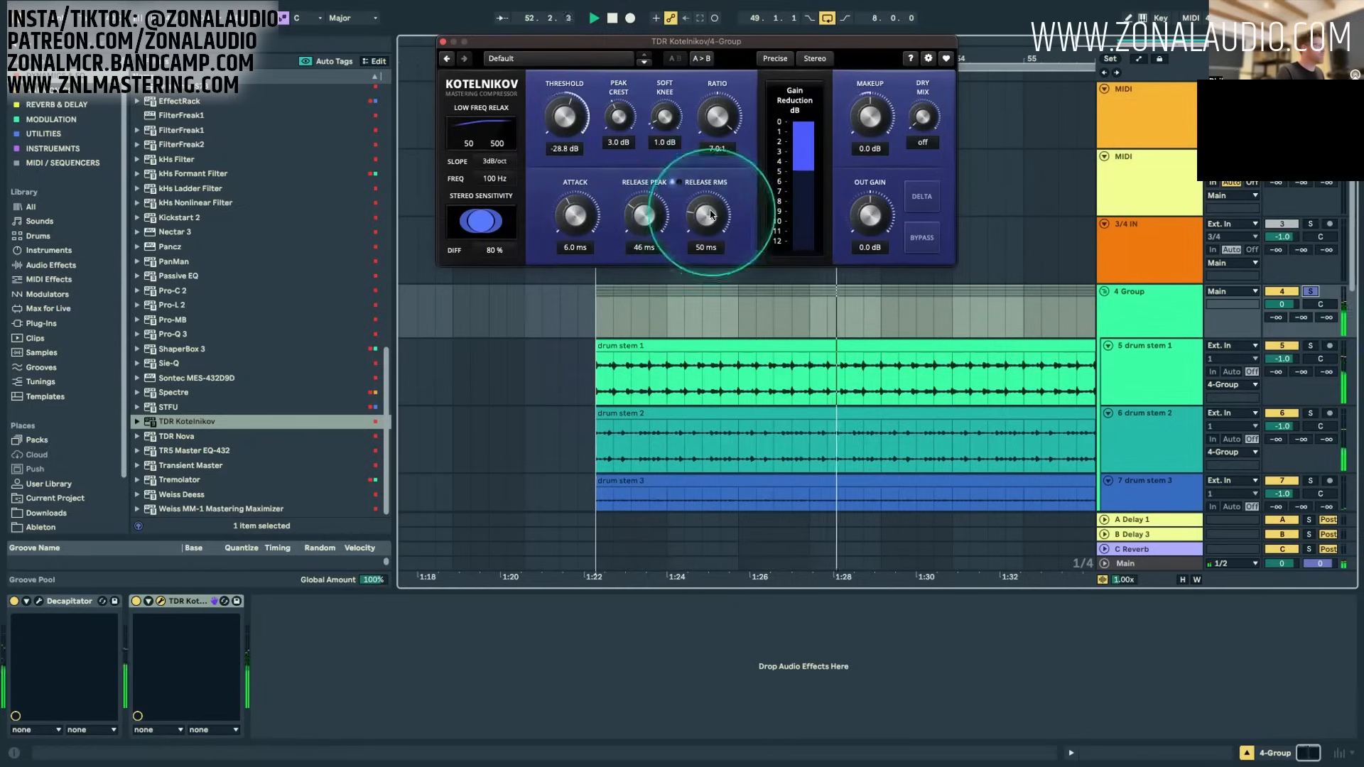
{"action": "left_click_drag", "start_coordinate": [714, 211], "coordinate": [713, 239]}
{"action": "left_click_drag", "start_coordinate": [637, 203], "coordinate": [651, 364]}
{"action": "left_click_drag", "start_coordinate": [710, 212], "coordinate": [714, 152]}
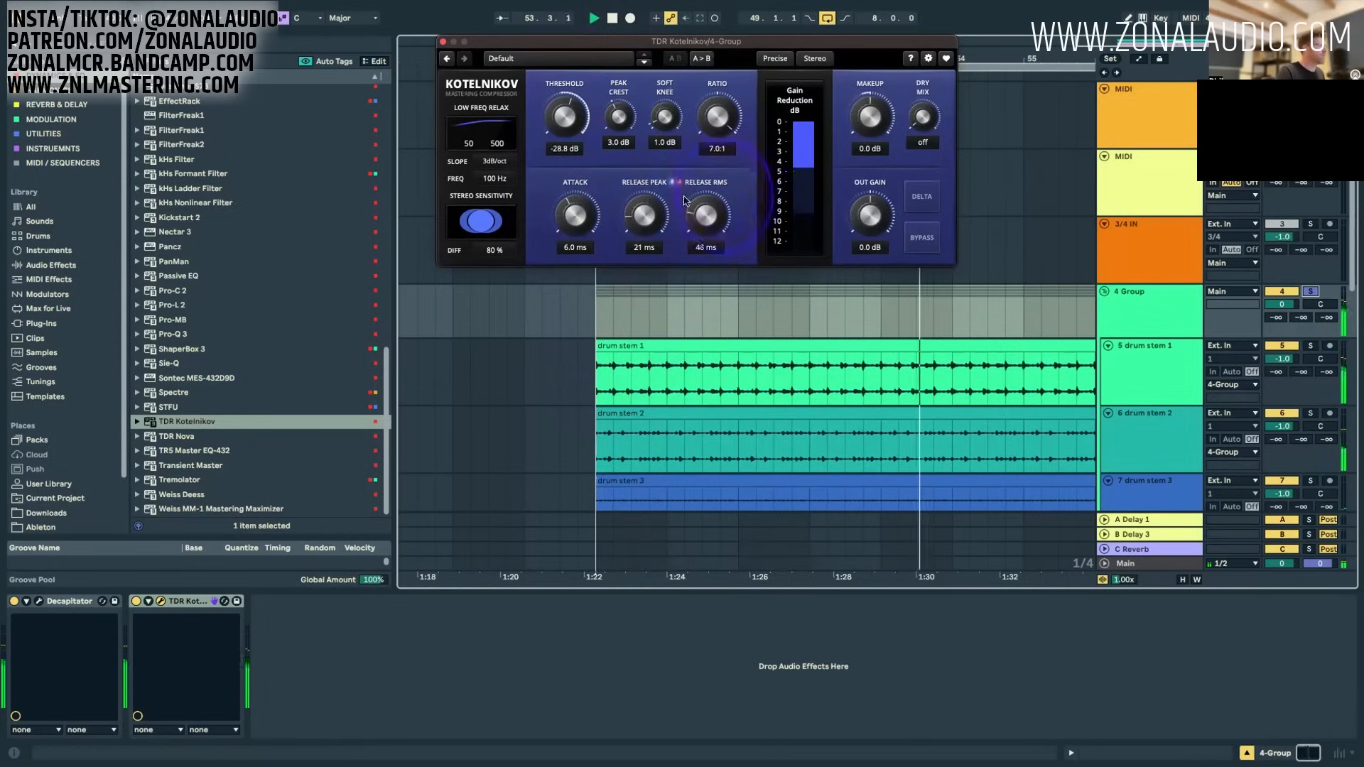
{"action": "left_click_drag", "start_coordinate": [637, 220], "coordinate": [654, 214]}
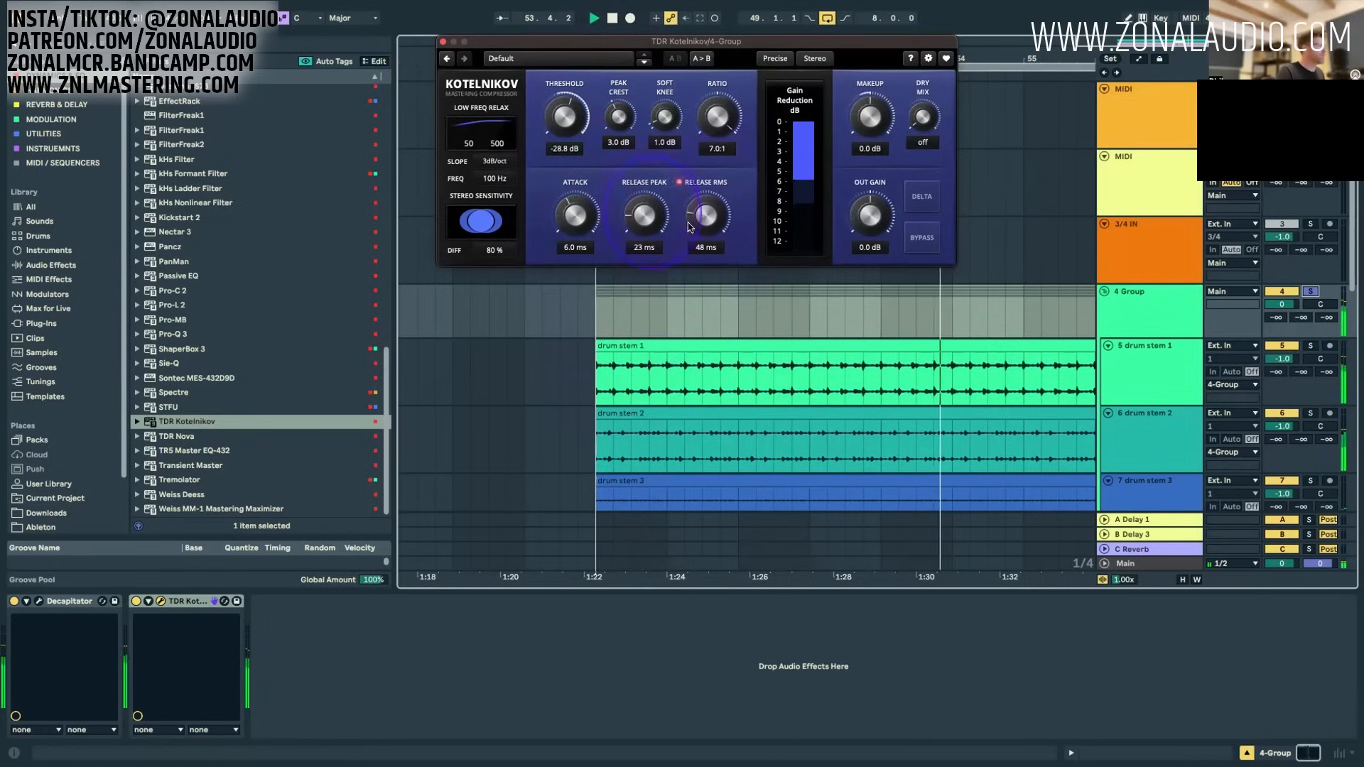
Step: Audition Kotelnikov's Delta signal briefly, and show the mixer with the 4 Group's peak reading reset
{"action": "left_click", "coordinate": [914, 198]}
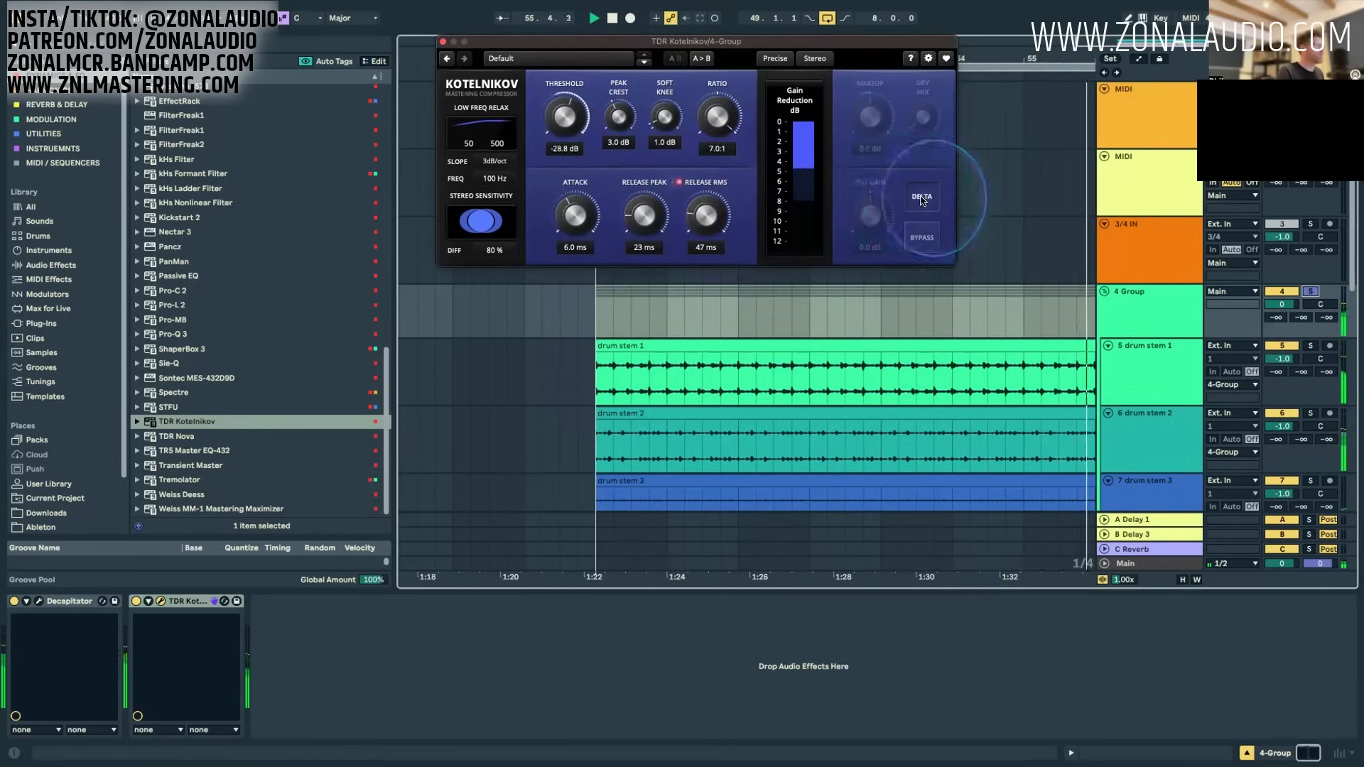
{"action": "left_click", "coordinate": [914, 198]}
{"action": "key", "text": "Tab"}
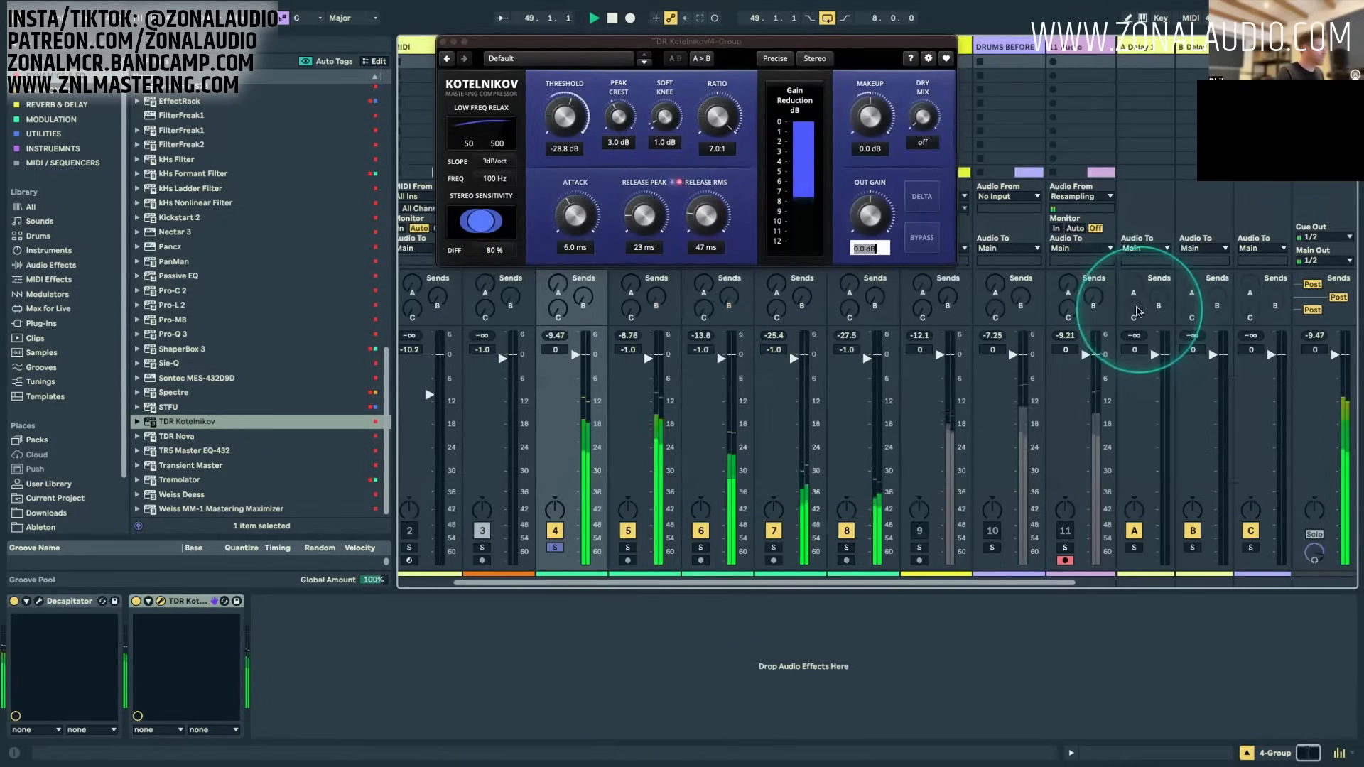
{"action": "left_click", "coordinate": [570, 336]}
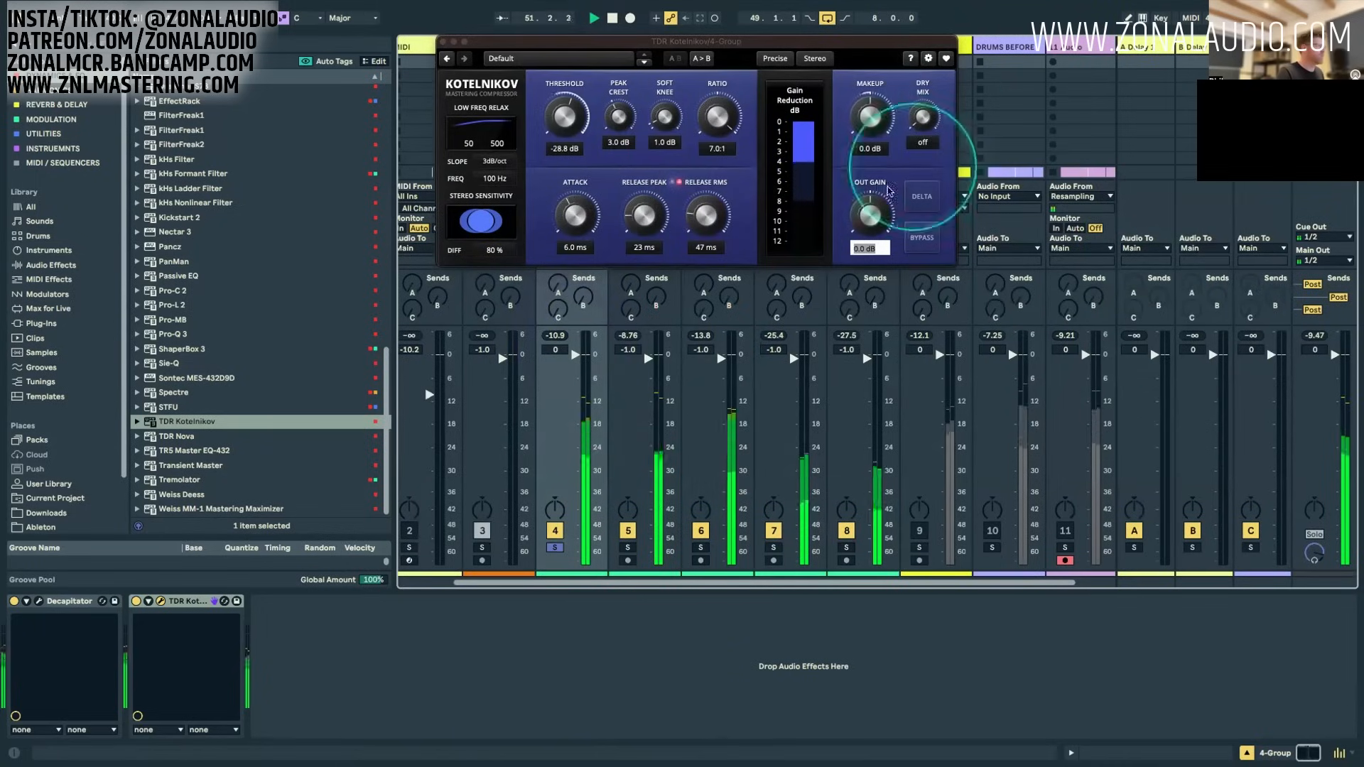
Step: Adjust Kotelnikov's release peak to 24 ms and release RMS to 49 ms while auditioning Delta, then stop playback and disable Delta
{"action": "left_click", "coordinate": [916, 203]}
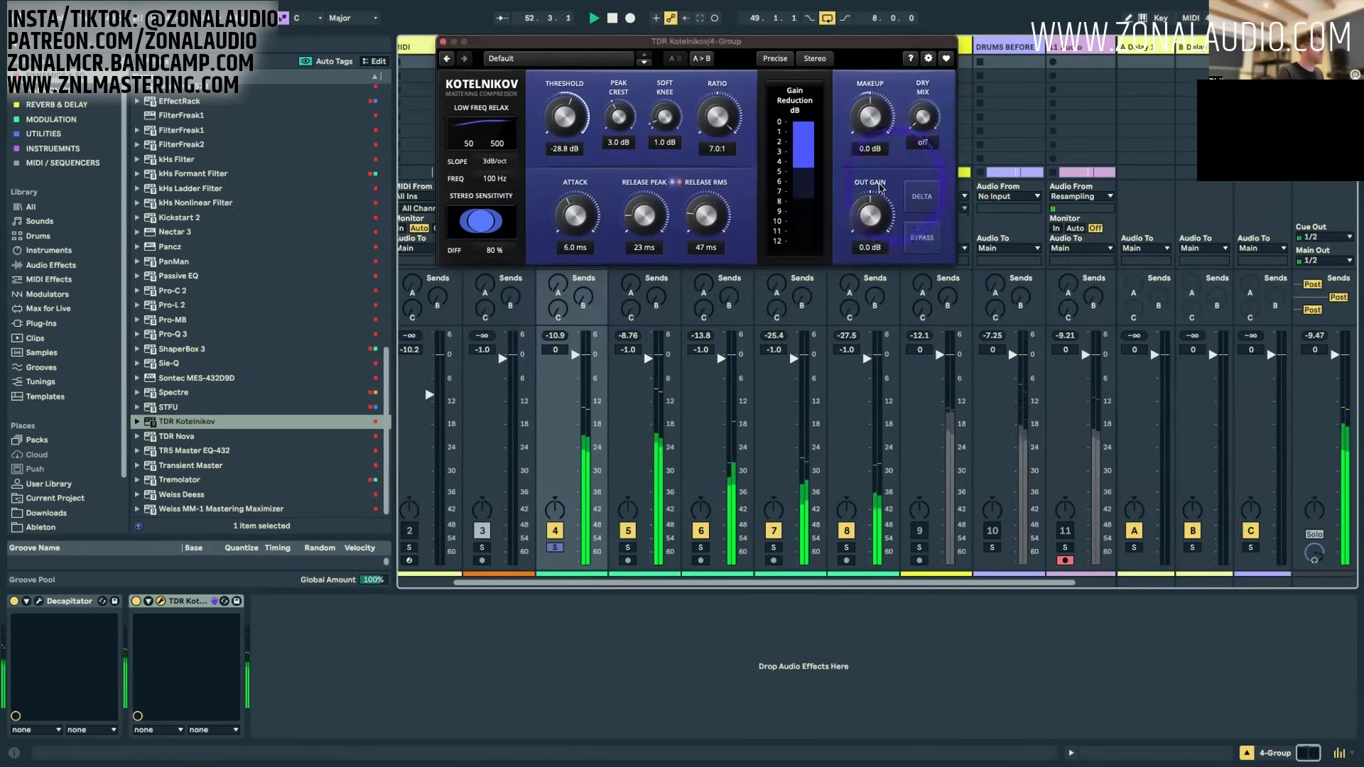
{"action": "left_click", "coordinate": [927, 194]}
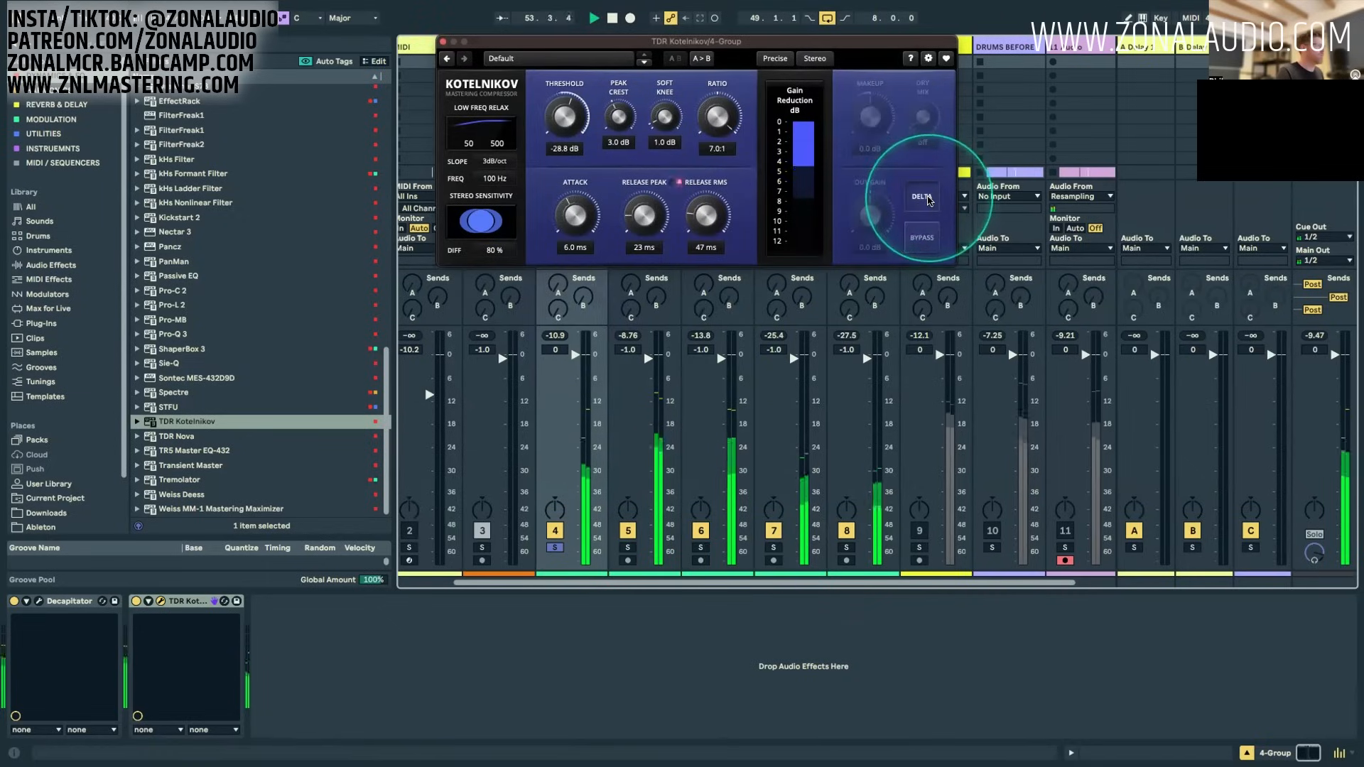
{"action": "left_click_drag", "start_coordinate": [655, 206], "coordinate": [654, 201]}
{"action": "left_click", "coordinate": [922, 199]}
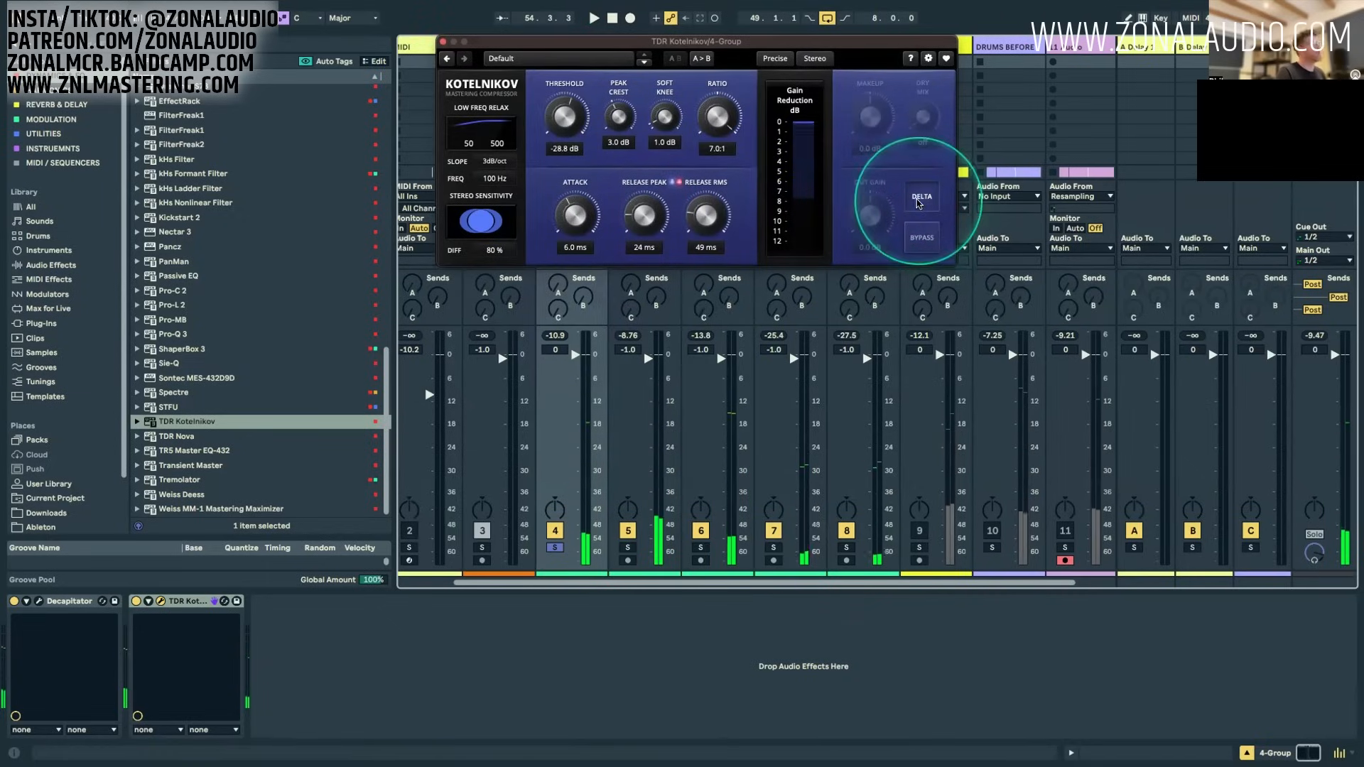
{"action": "key", "text": "space"}
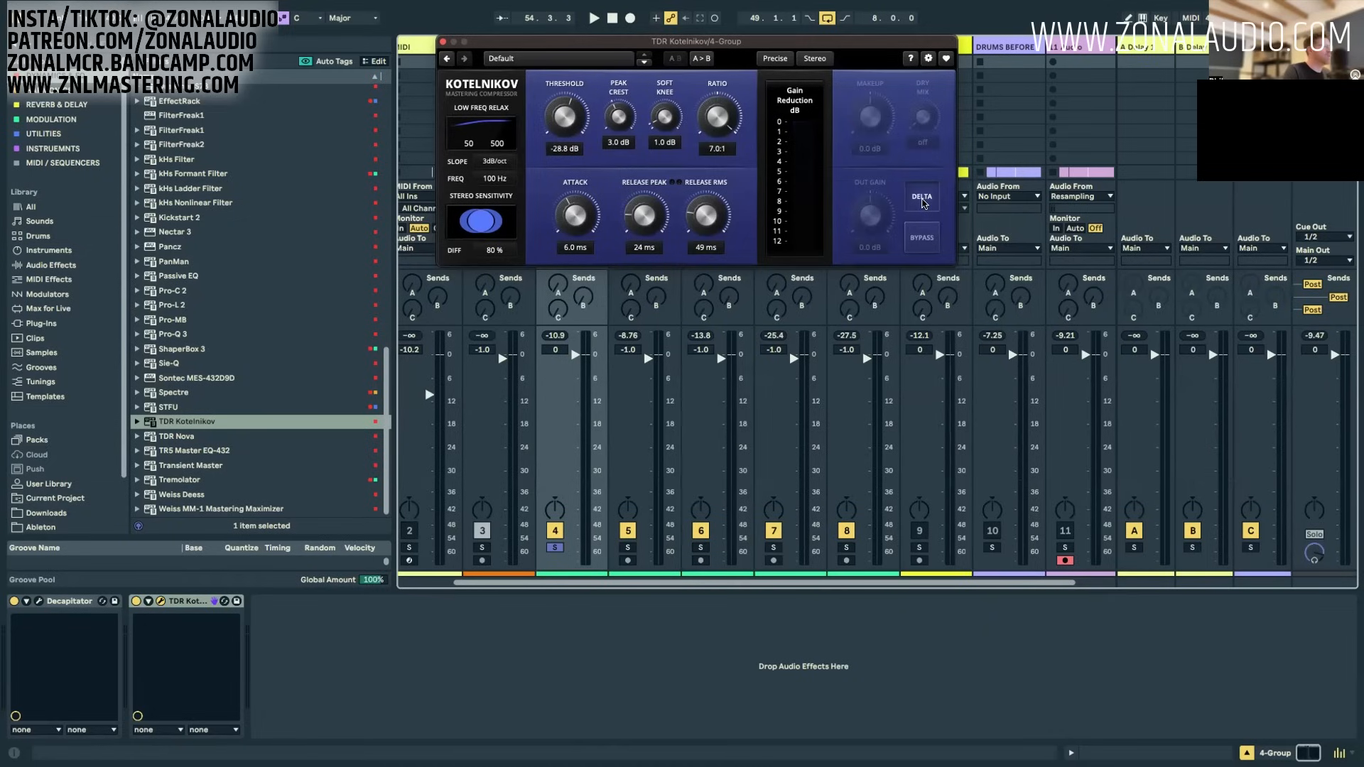
{"action": "left_click", "coordinate": [923, 203]}
Step: Compare the 4 Group's peak levels with Kotelnikov off and on, resetting the peak reading for each pass
{"action": "key", "text": "space"}
{"action": "left_click", "coordinate": [556, 336]}
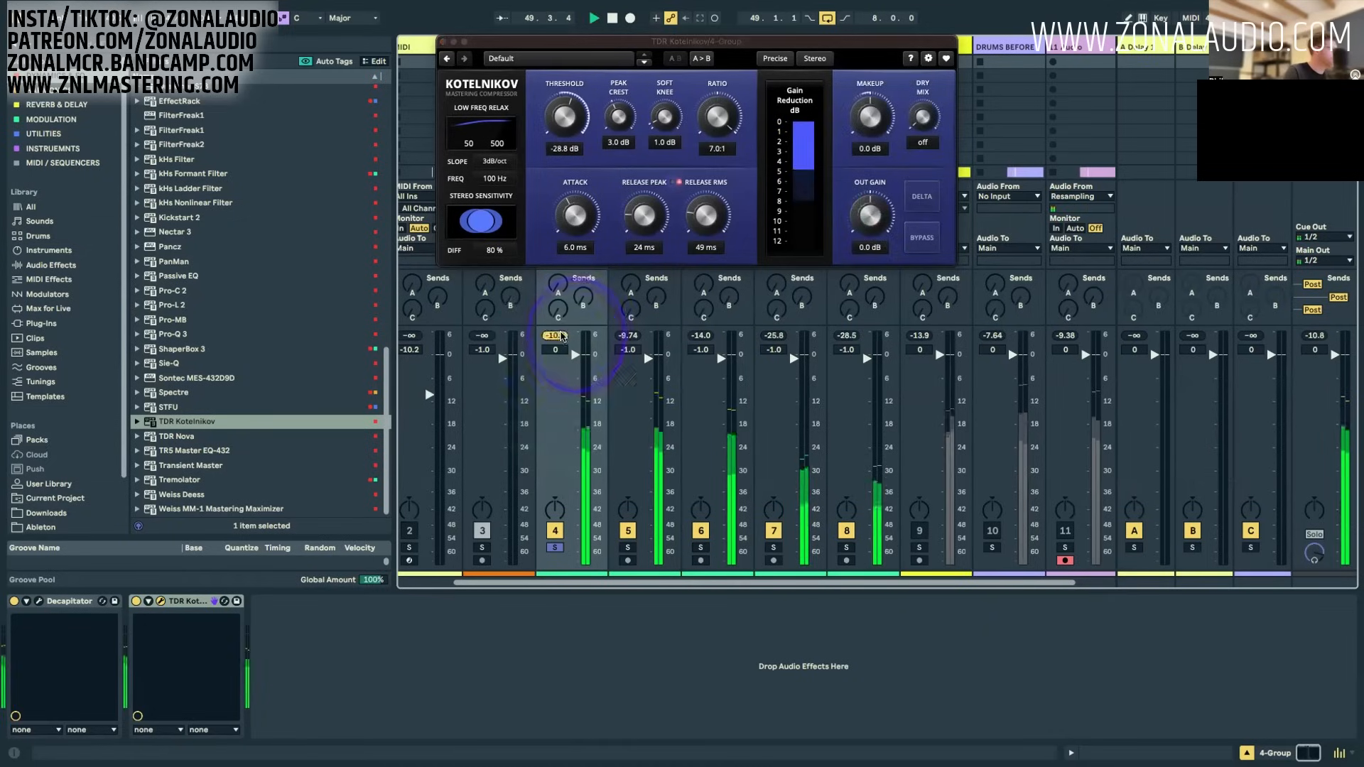
{"action": "left_click", "coordinate": [135, 601]}
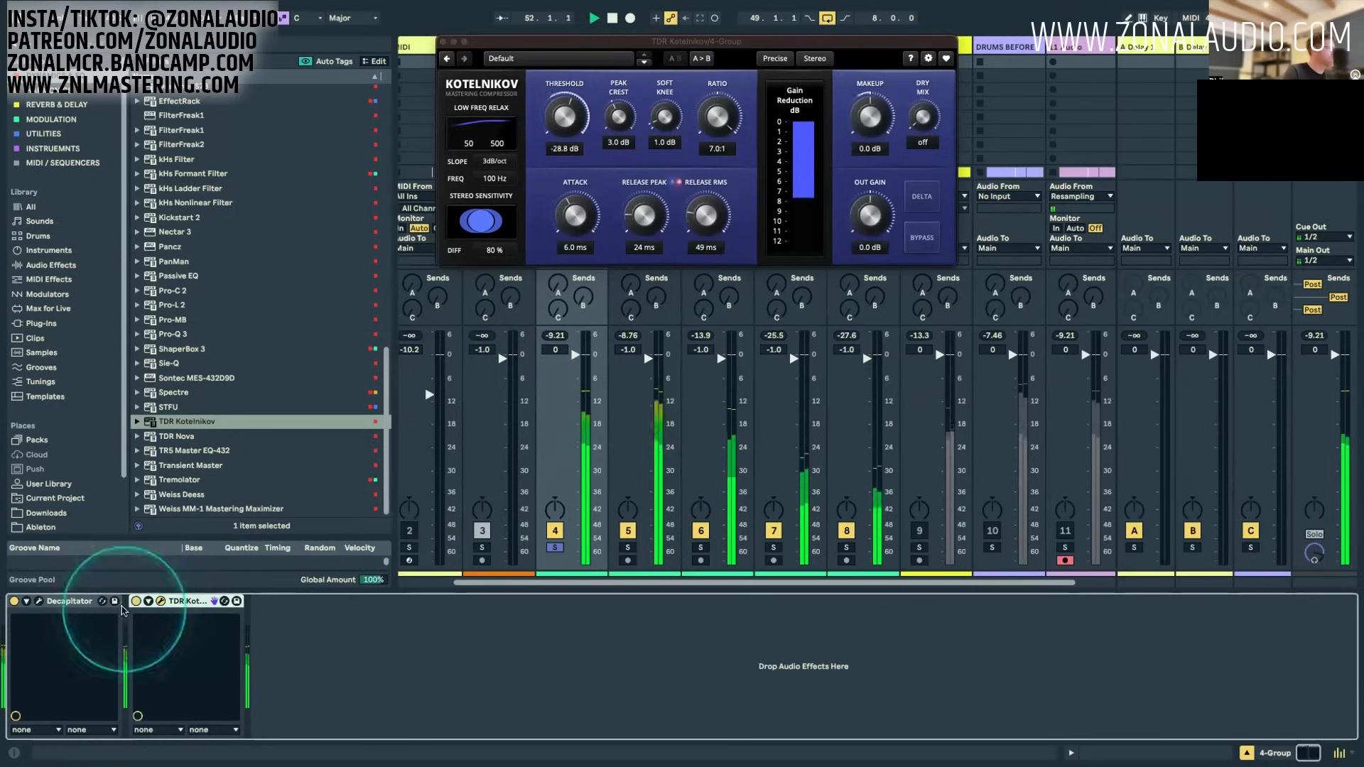
{"action": "left_click", "coordinate": [559, 336]}
{"action": "key", "text": "space"}
{"action": "left_click", "coordinate": [576, 356]}
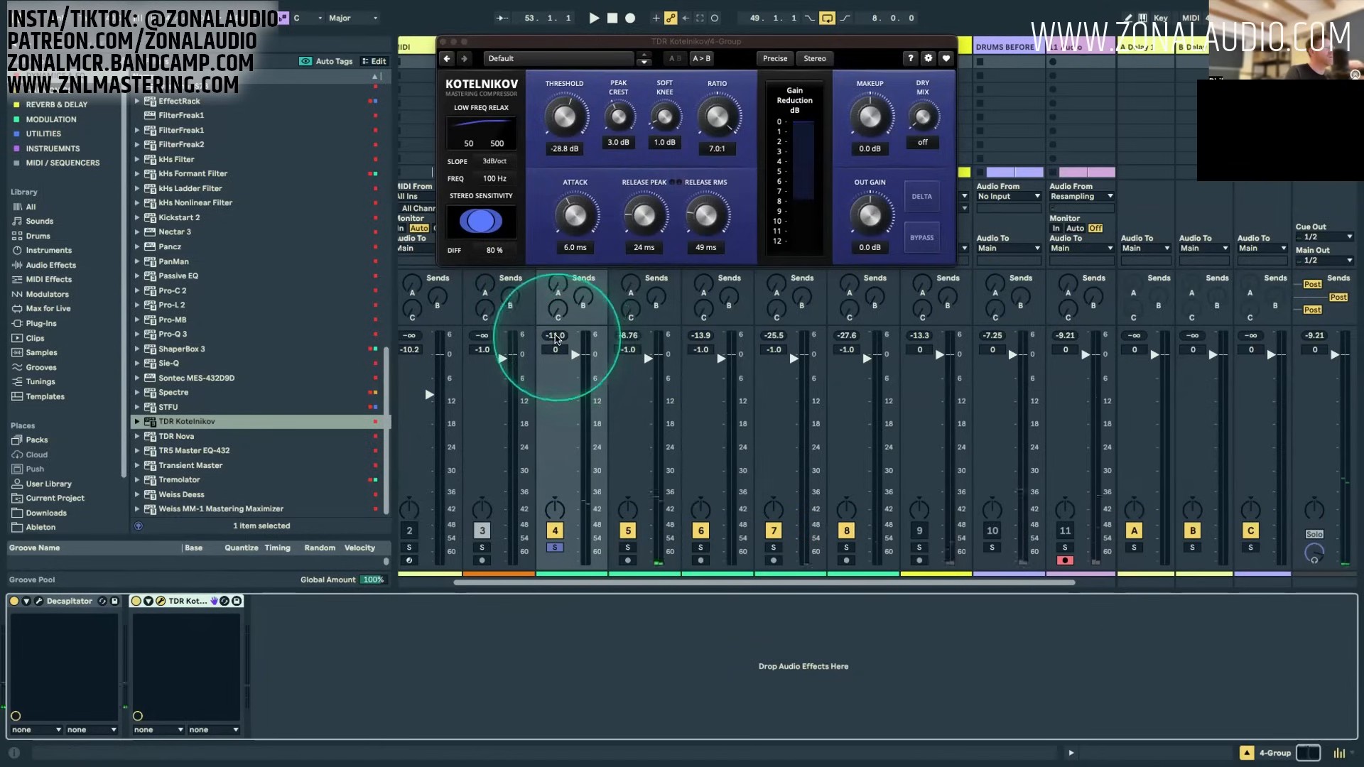
Step: Set Kotelnikov's makeup gain to 2.7 dB during playback and reset the 4 Group's peak reading
{"action": "key", "text": "space"}
{"action": "left_click_drag", "start_coordinate": [873, 119], "coordinate": [890, 113]}
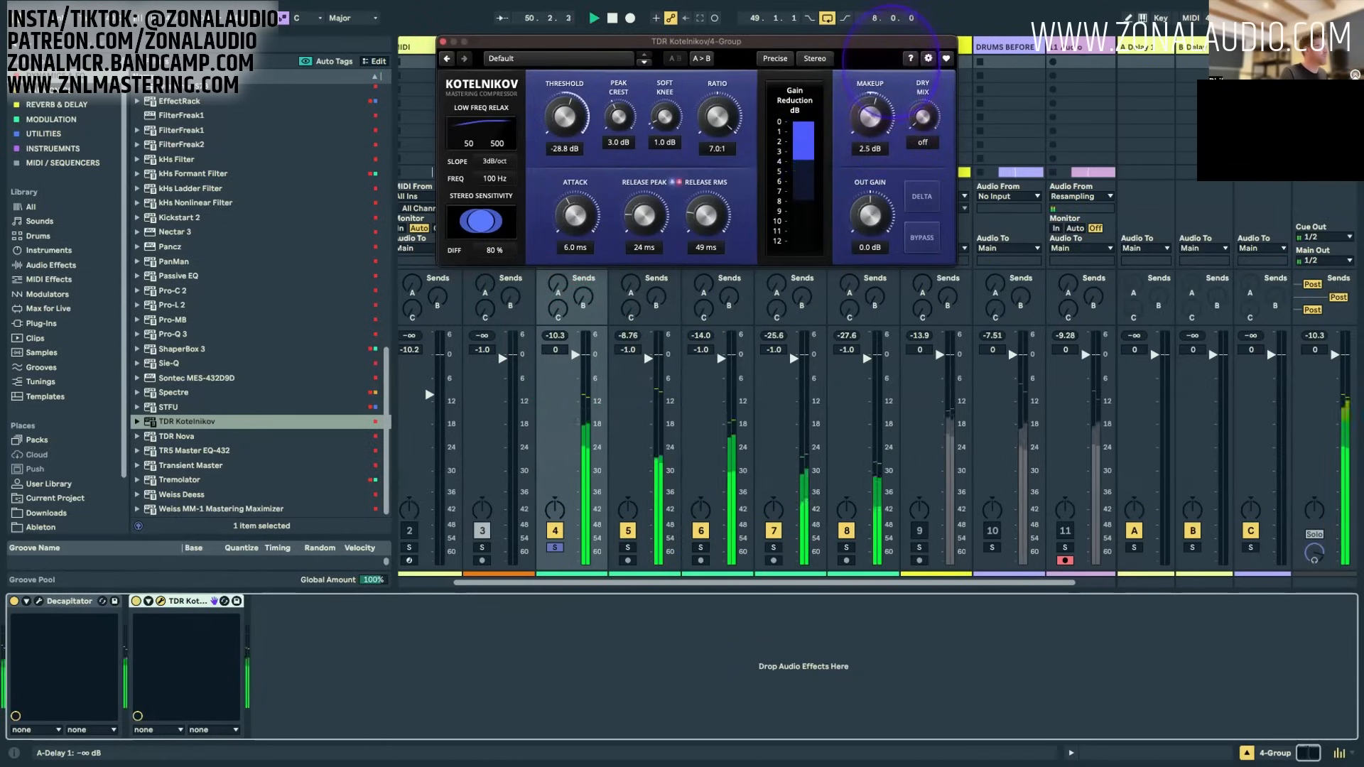
{"action": "left_click_drag", "start_coordinate": [892, 60], "coordinate": [899, 28]}
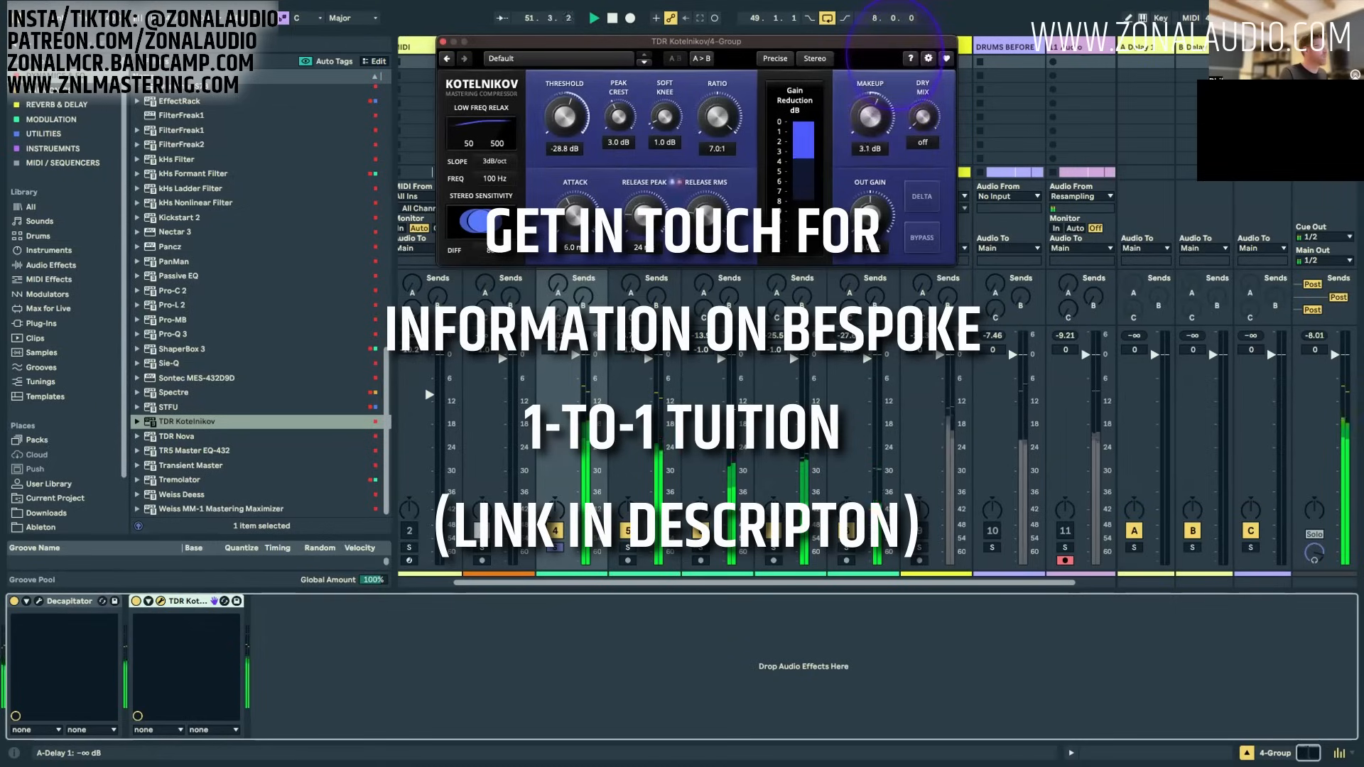
{"action": "left_click", "coordinate": [556, 337]}
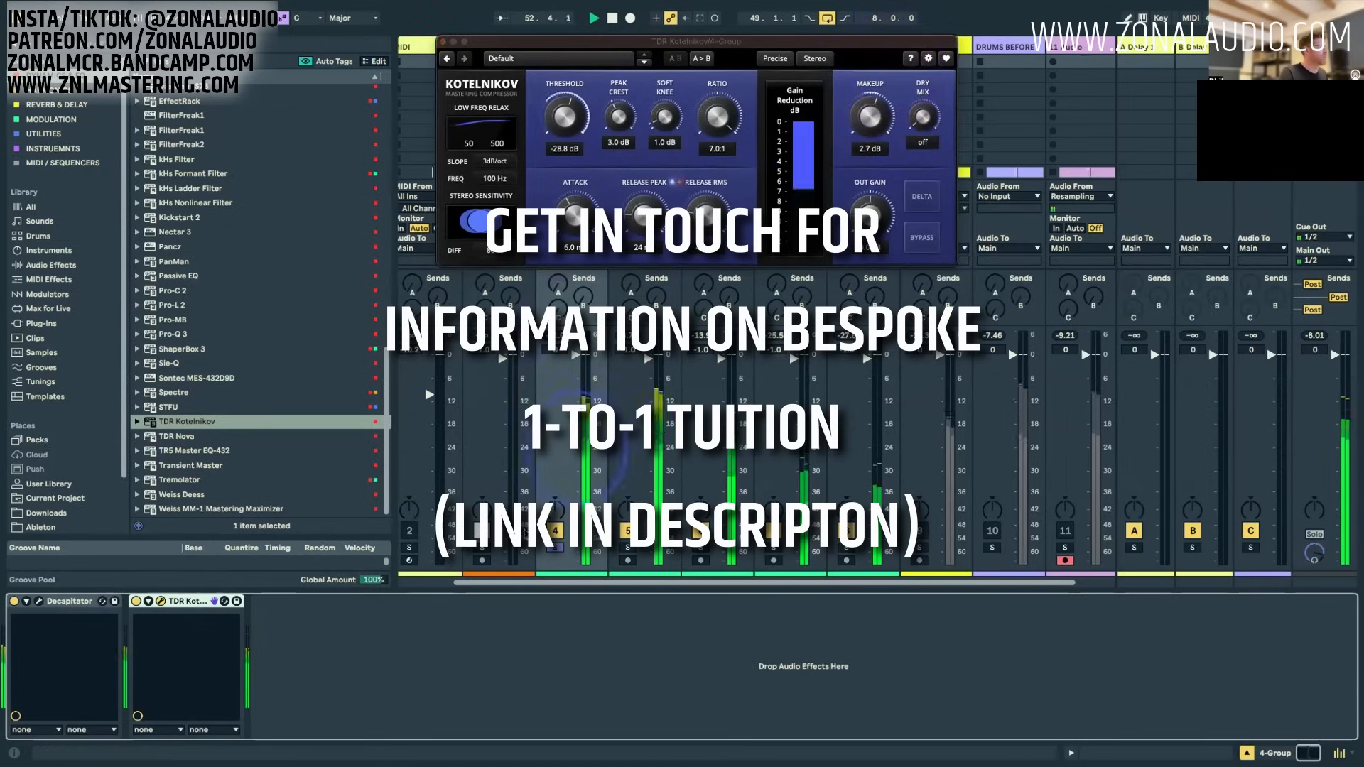
Step: Set Kotelnikov's Low Freq Relax to a 12 dB/Oct slope at 84 Hz, comparing the drums with the compressor off and on
{"action": "left_click", "coordinate": [135, 601]}
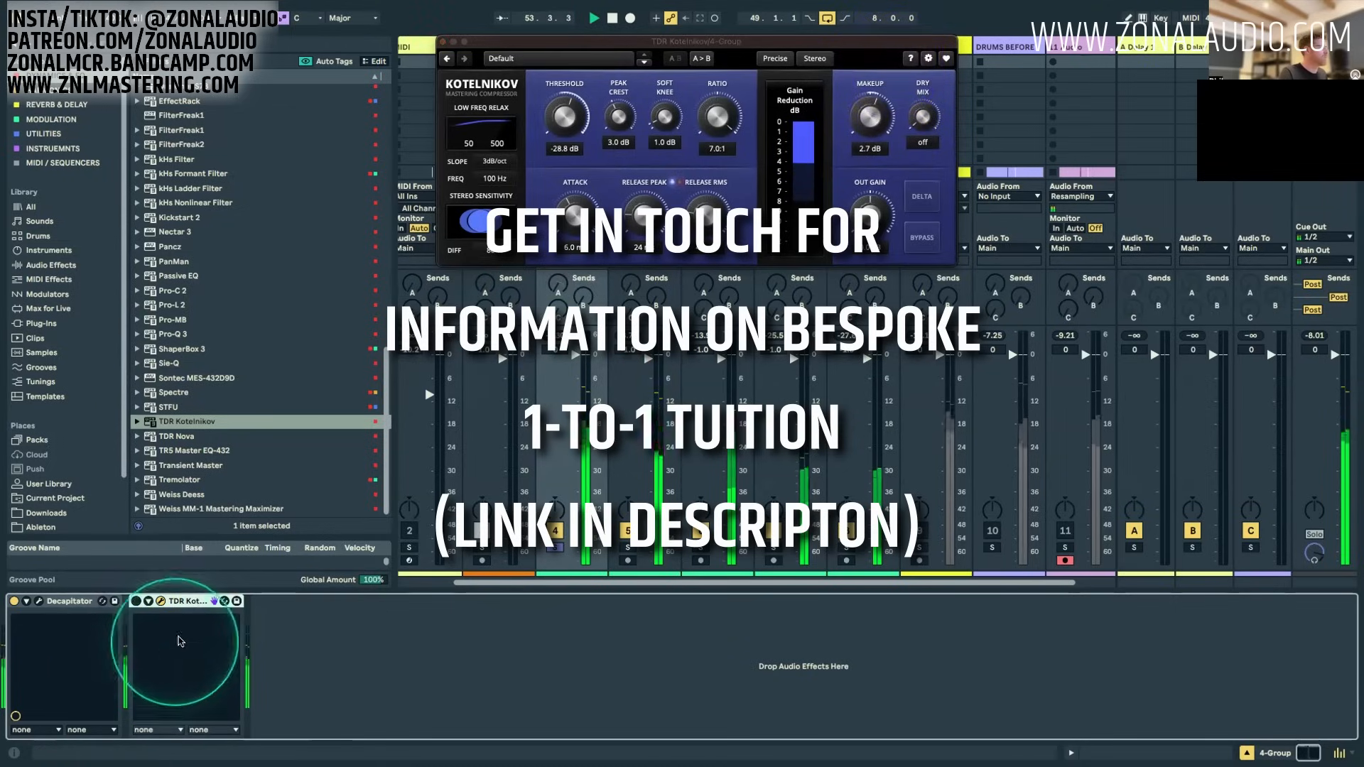
{"action": "left_click", "coordinate": [136, 601]}
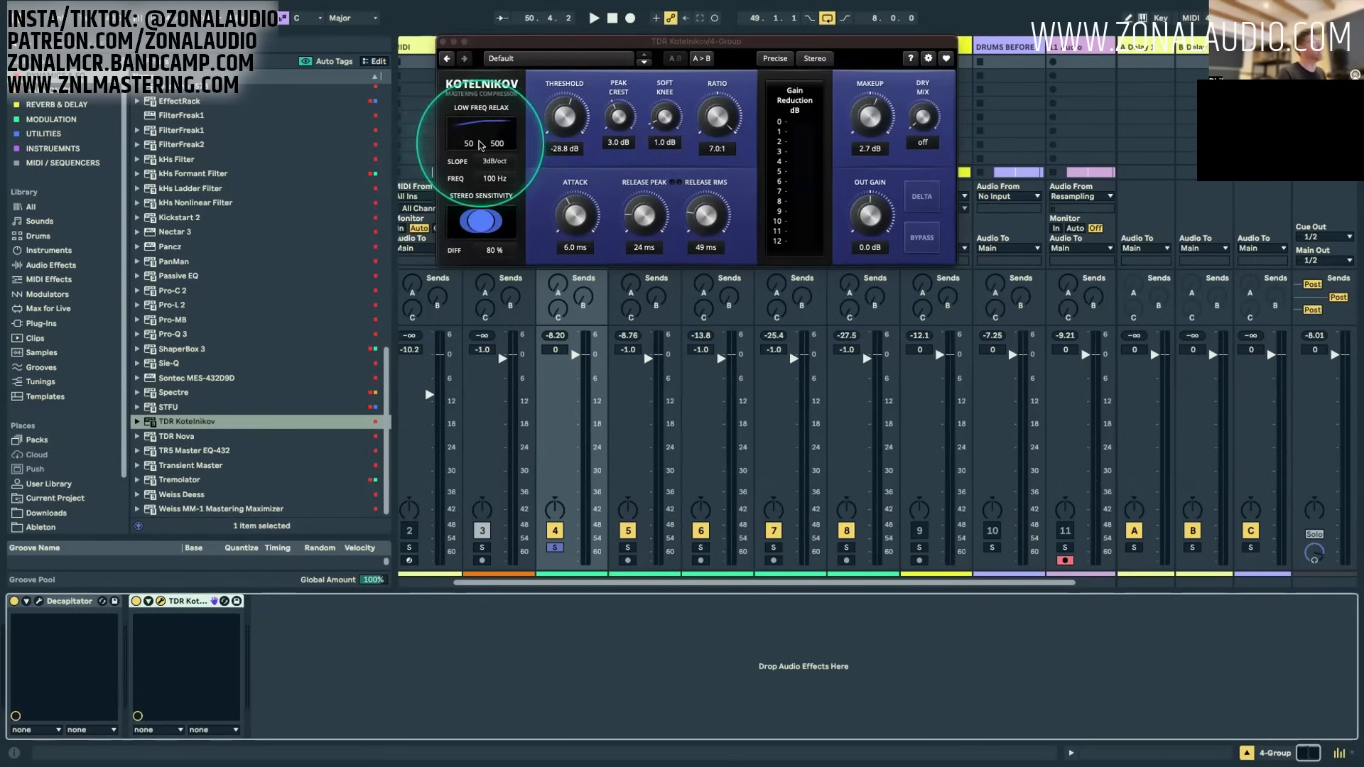
{"action": "left_click_drag", "start_coordinate": [470, 147], "coordinate": [467, 142]}
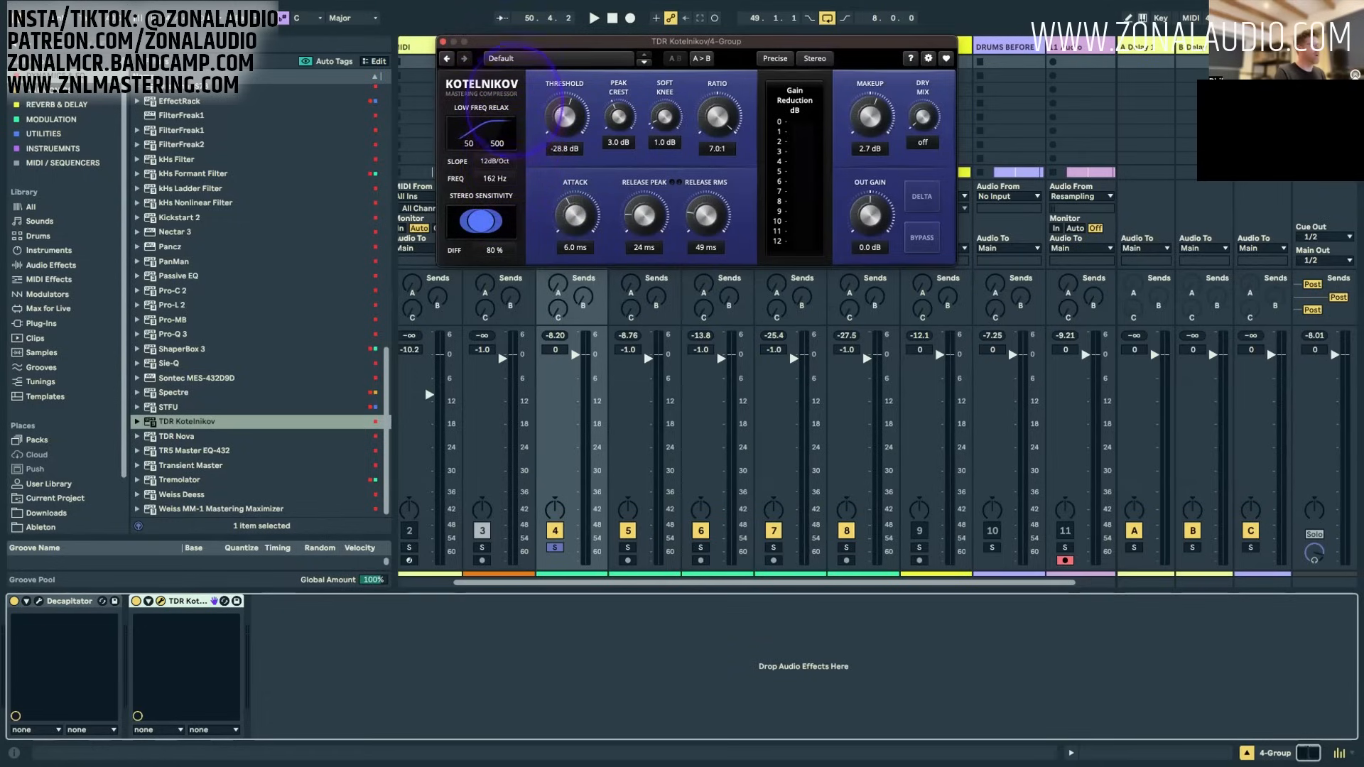
{"action": "key", "text": "space"}
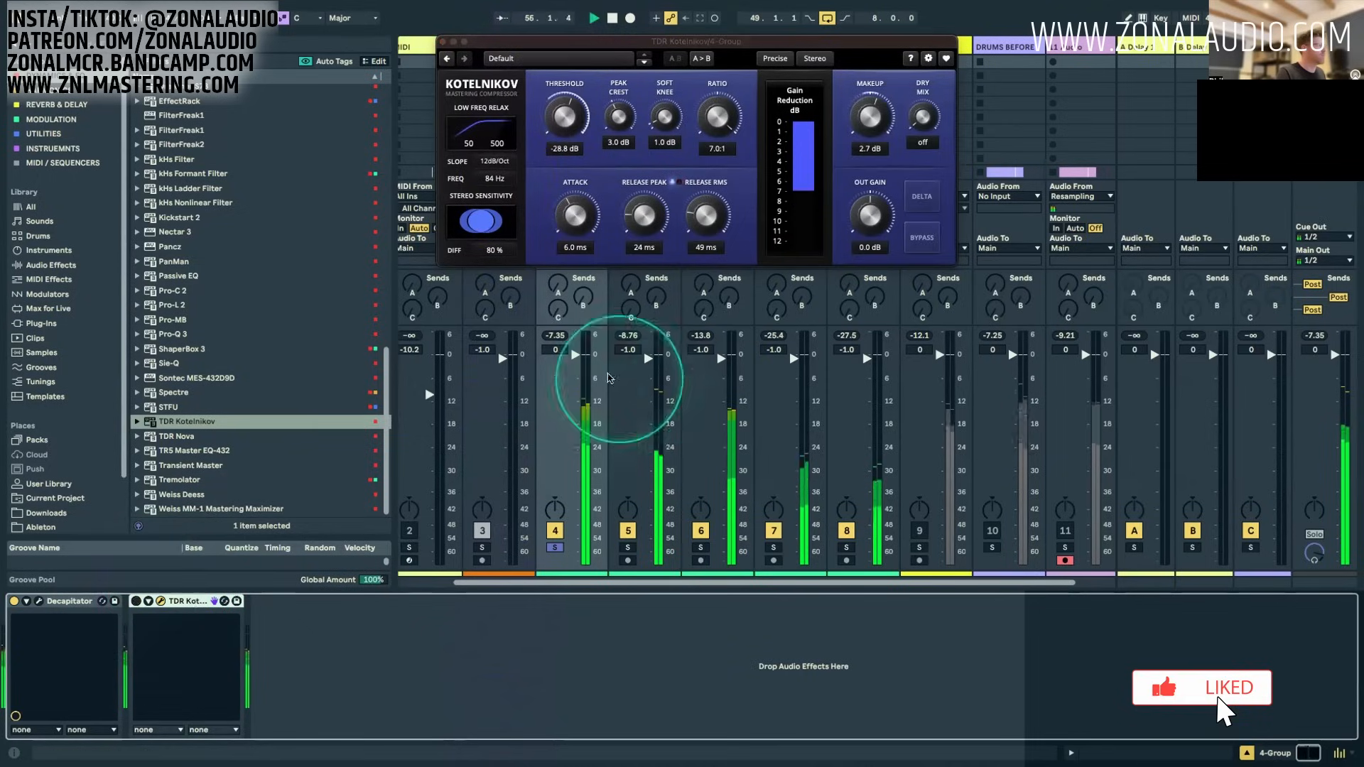
{"action": "left_click", "coordinate": [135, 601]}
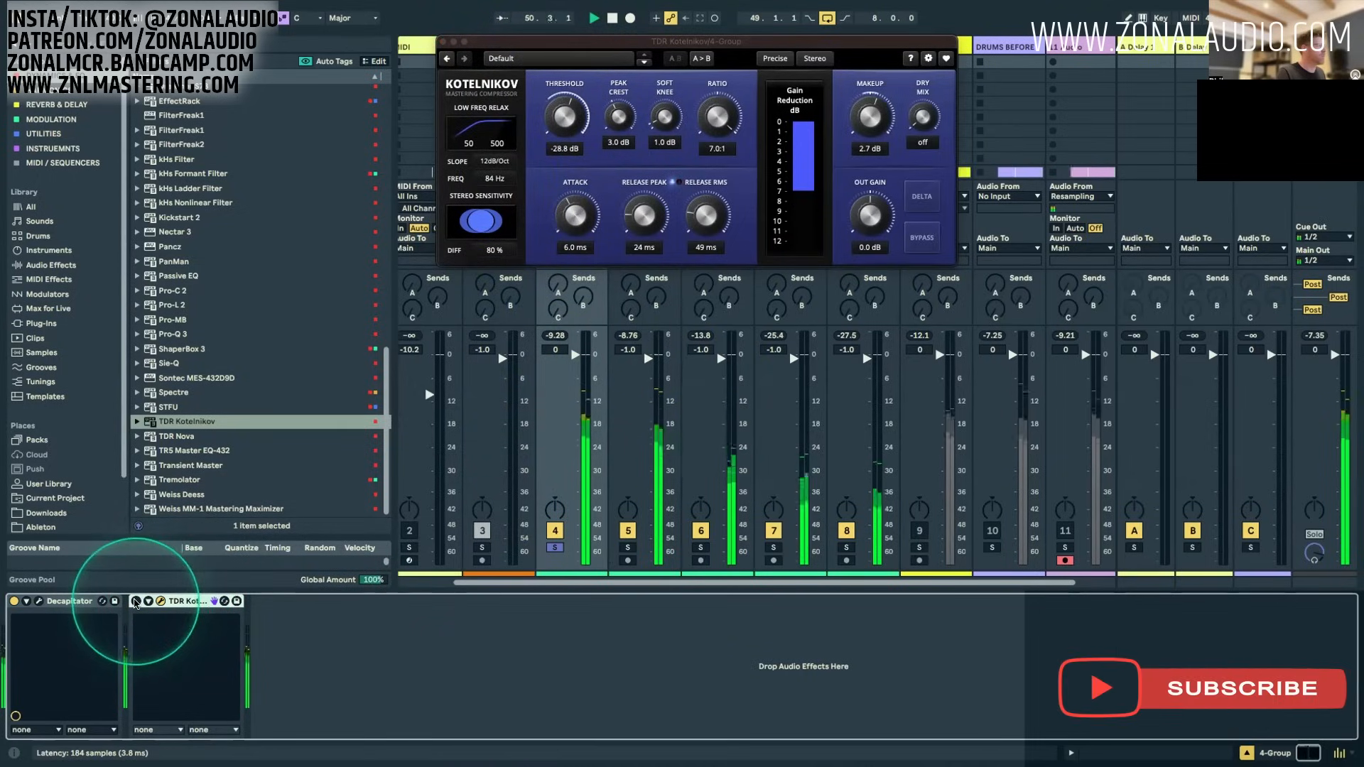
{"action": "left_click", "coordinate": [136, 601]}
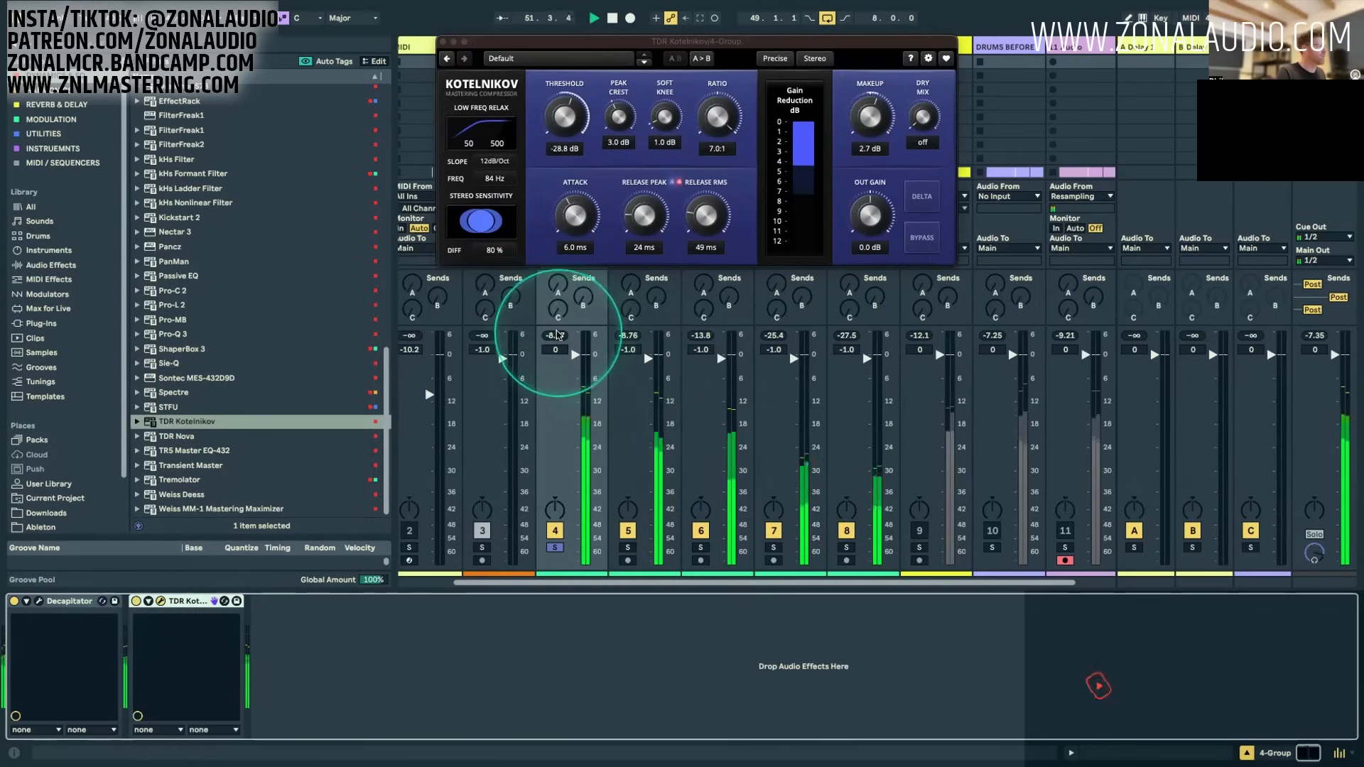
Step: Set Kotelnikov's Low Freq Relax frequency to 97 Hz and makeup gain to 2.3 dB, then reset the 4 Group's peak reading
{"action": "left_click_drag", "start_coordinate": [495, 178], "coordinate": [495, 175]}
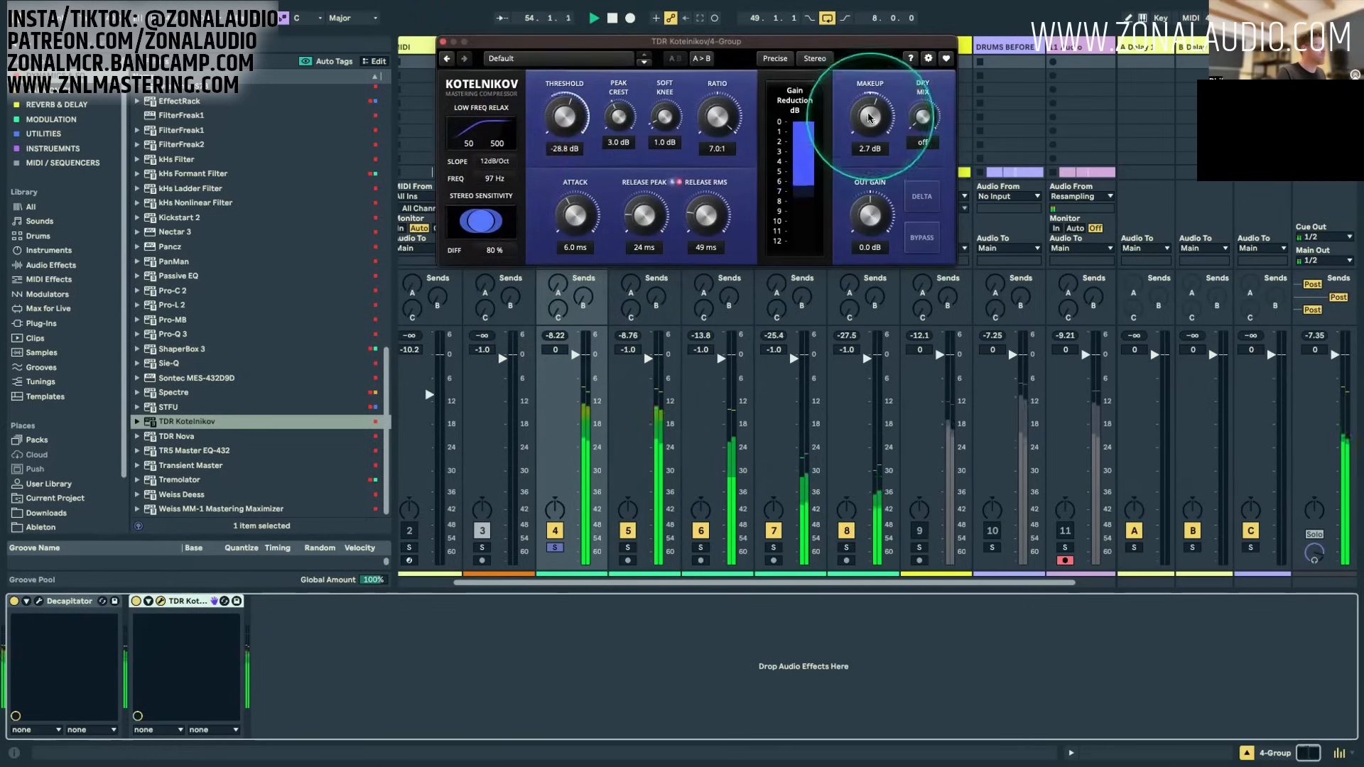
{"action": "left_click_drag", "start_coordinate": [873, 118], "coordinate": [886, 119]}
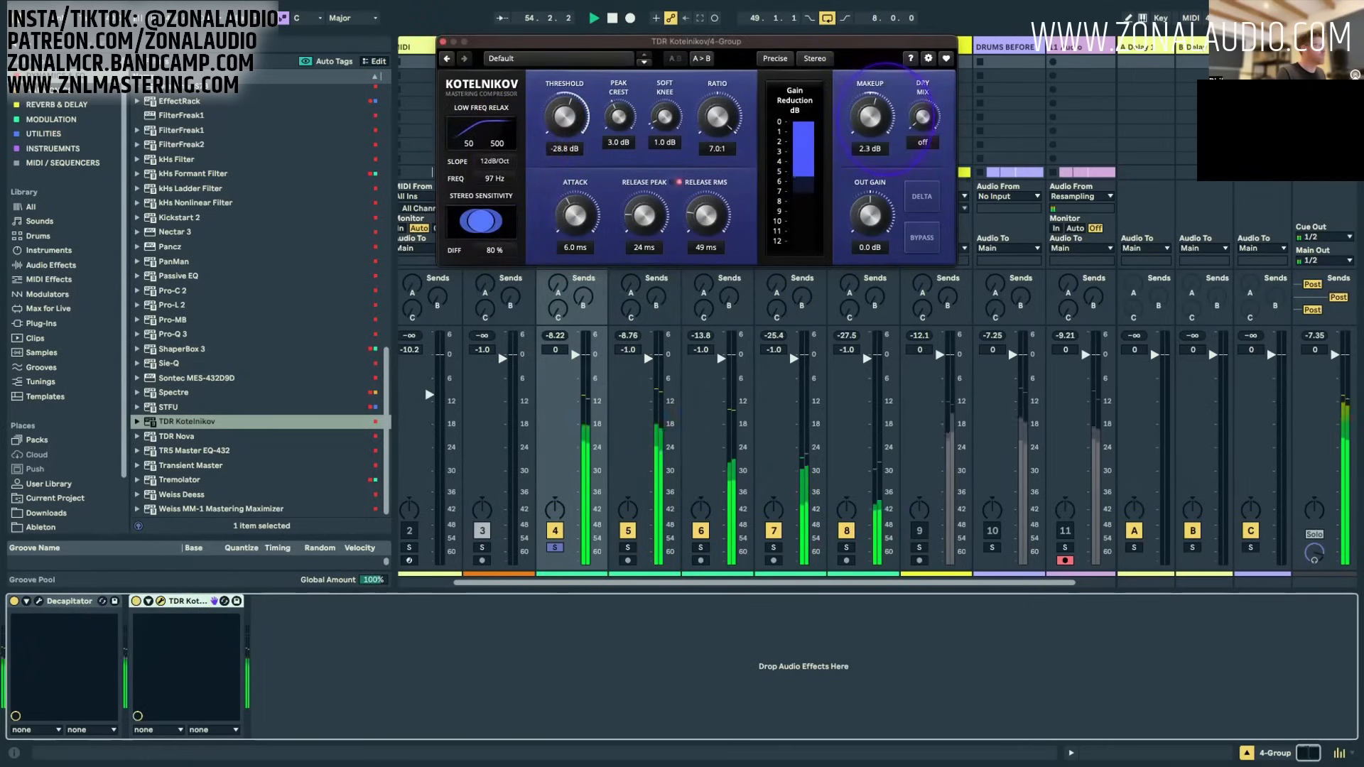
{"action": "left_click", "coordinate": [555, 338]}
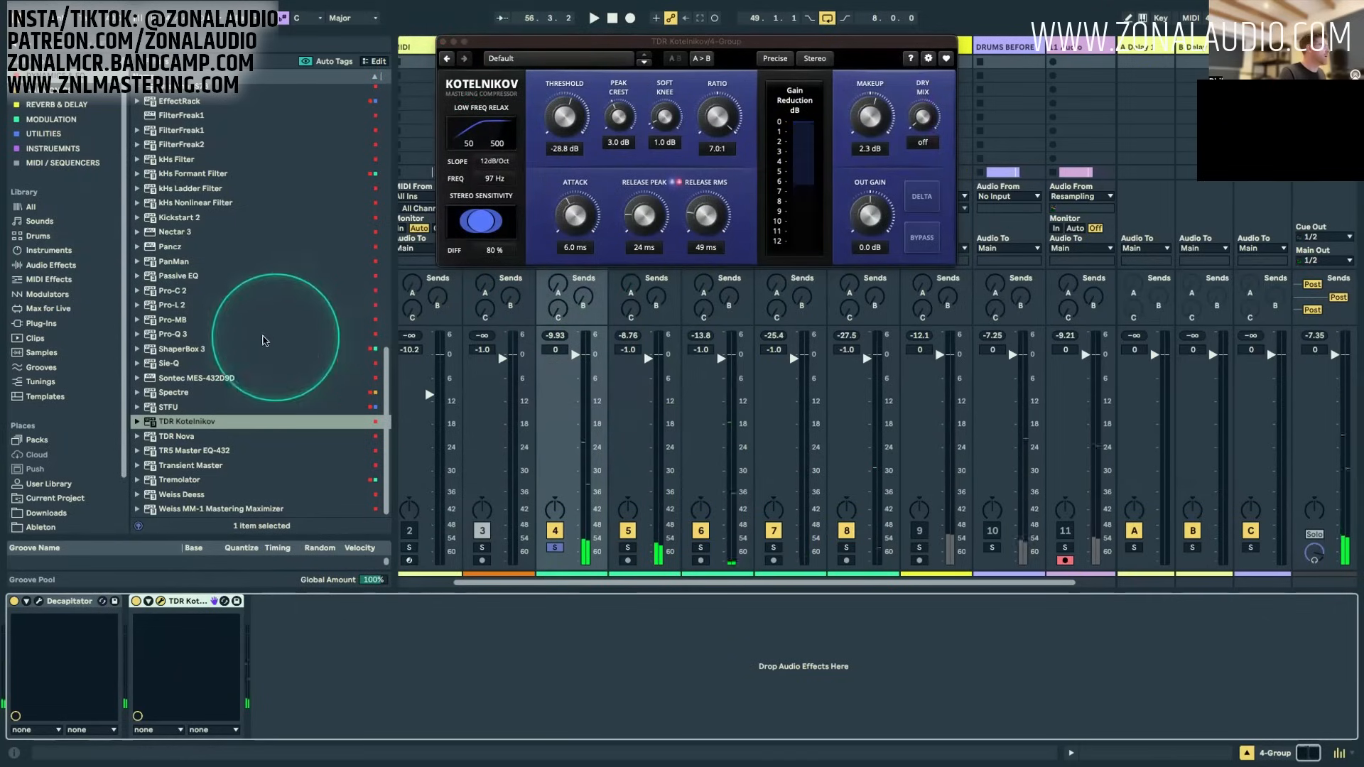
Step: Add Pro-Q 3 after Kotelnikov with a low shelf at 103.53 Hz and -0.31 dB, and give it an upward dynamic range
{"action": "left_click_drag", "start_coordinate": [142, 334], "coordinate": [648, 634]}
{"action": "left_click_drag", "start_coordinate": [372, 186], "coordinate": [627, 157]}
{"action": "key", "text": "space"}
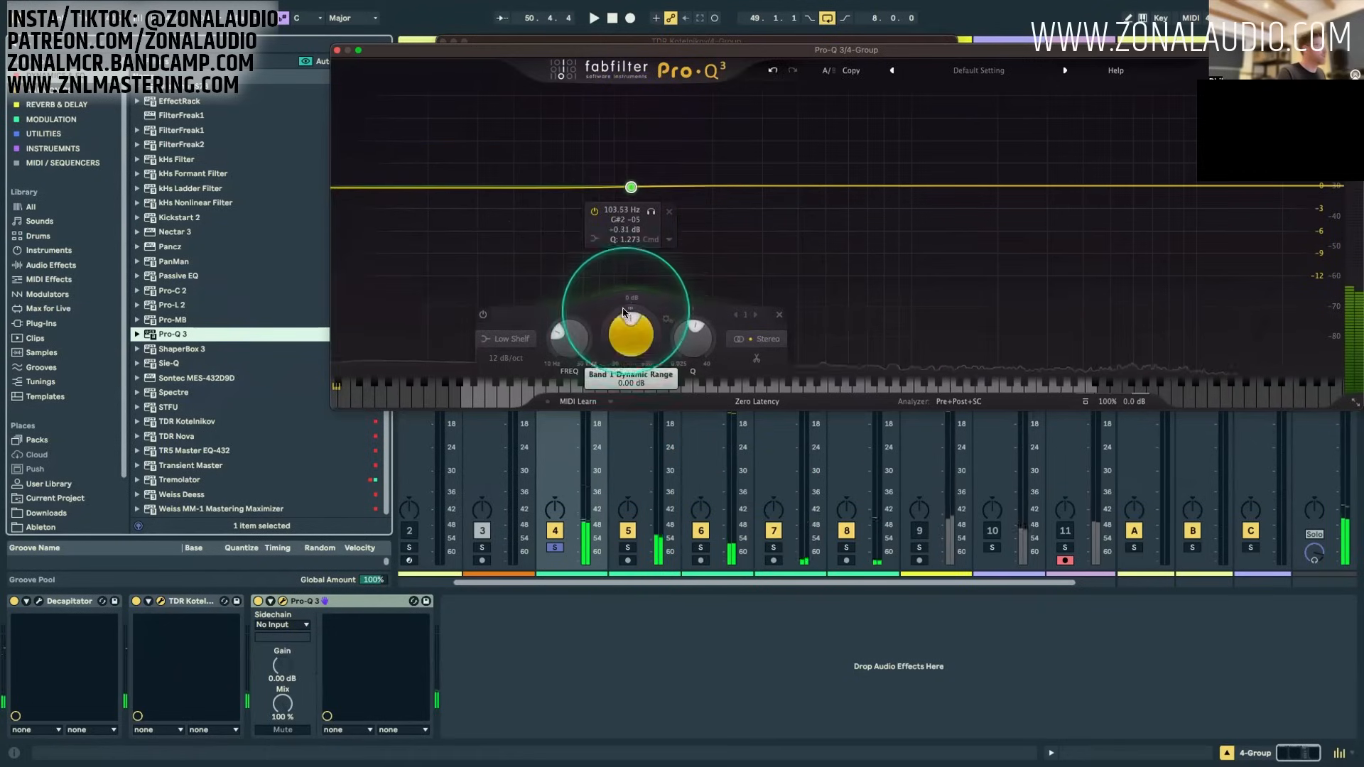
{"action": "left_click_drag", "start_coordinate": [630, 308], "coordinate": [632, 240]}
{"action": "key", "text": "space"}
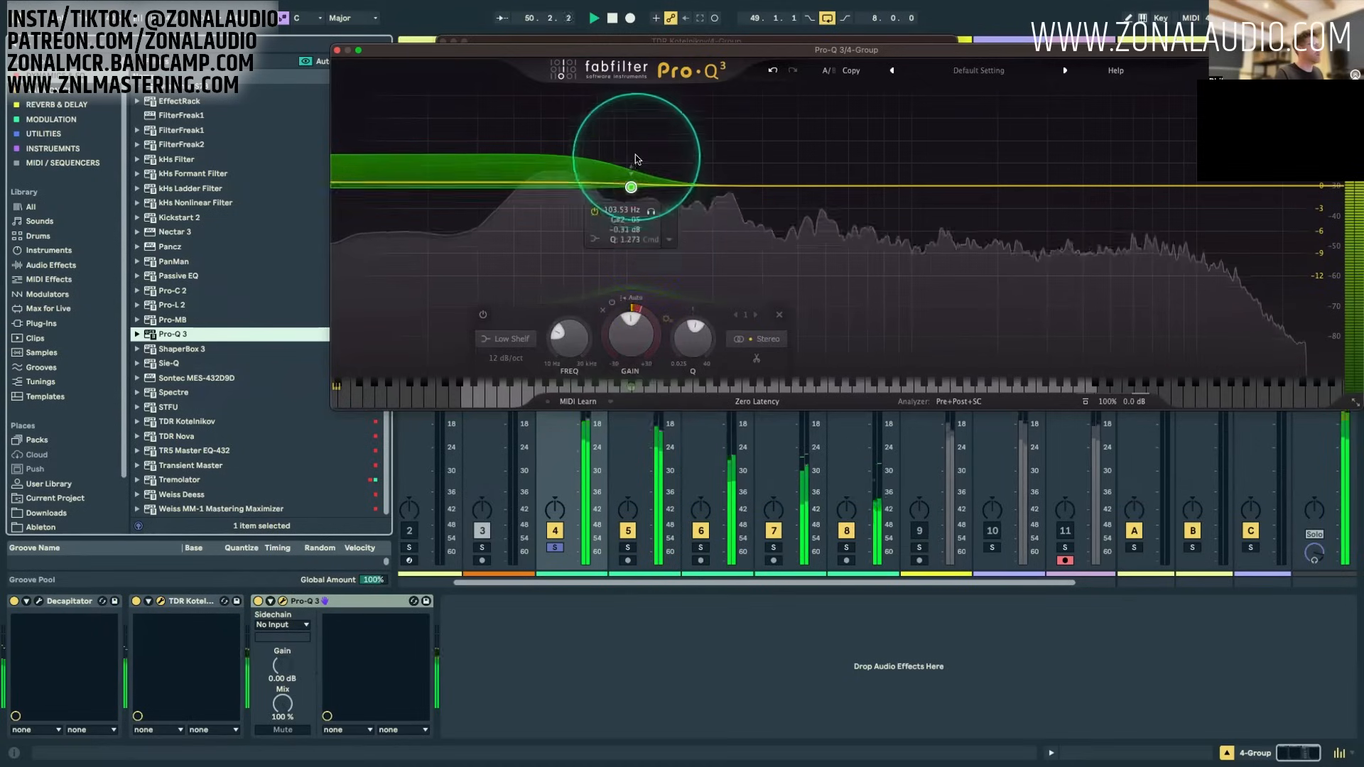
{"action": "left_click", "coordinate": [343, 601]}
{"action": "key", "text": "space"}
Step: Add Pro-L 2 at the end of the chain with output level -8.0 dBTP and raise its gain to 11.37 dB during playback
{"action": "left_click_drag", "start_coordinate": [181, 305], "coordinate": [467, 701]}
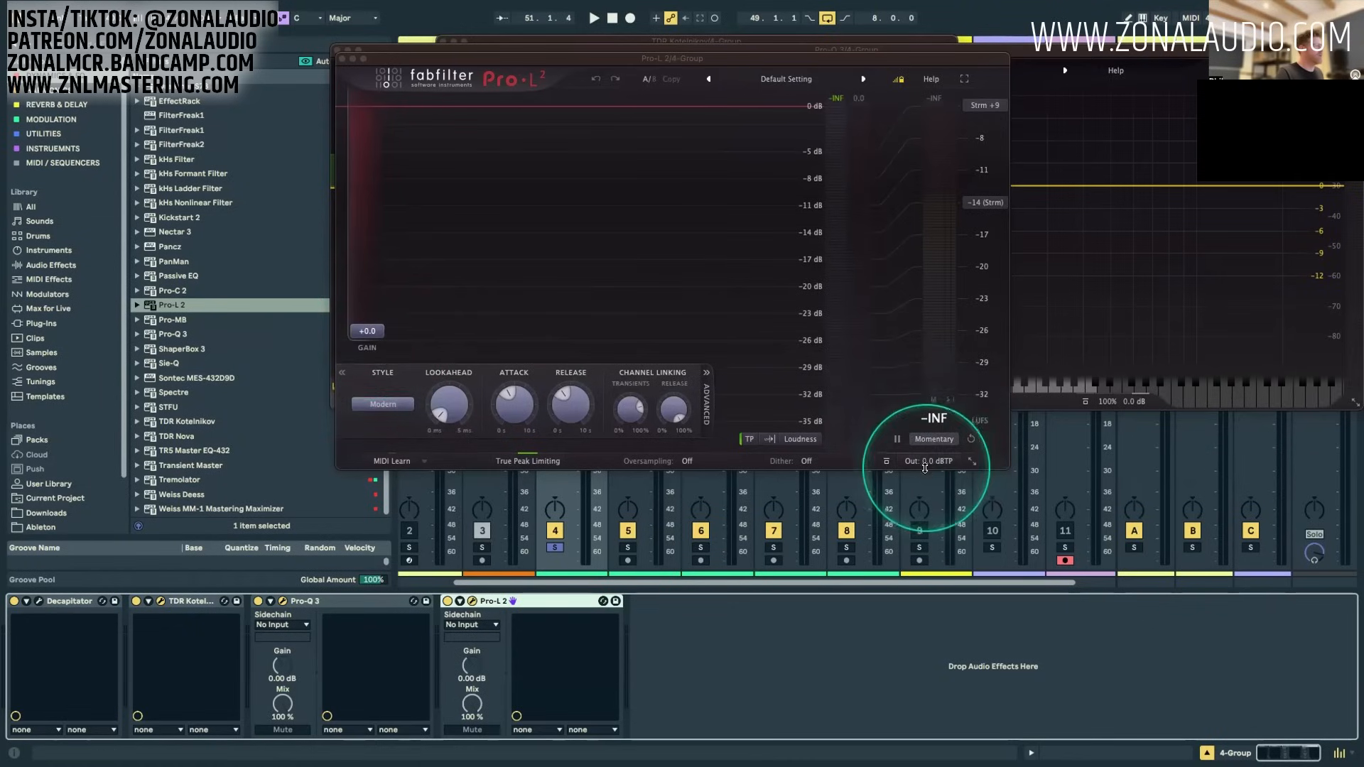
{"action": "left_click_drag", "start_coordinate": [930, 436], "coordinate": [925, 437]}
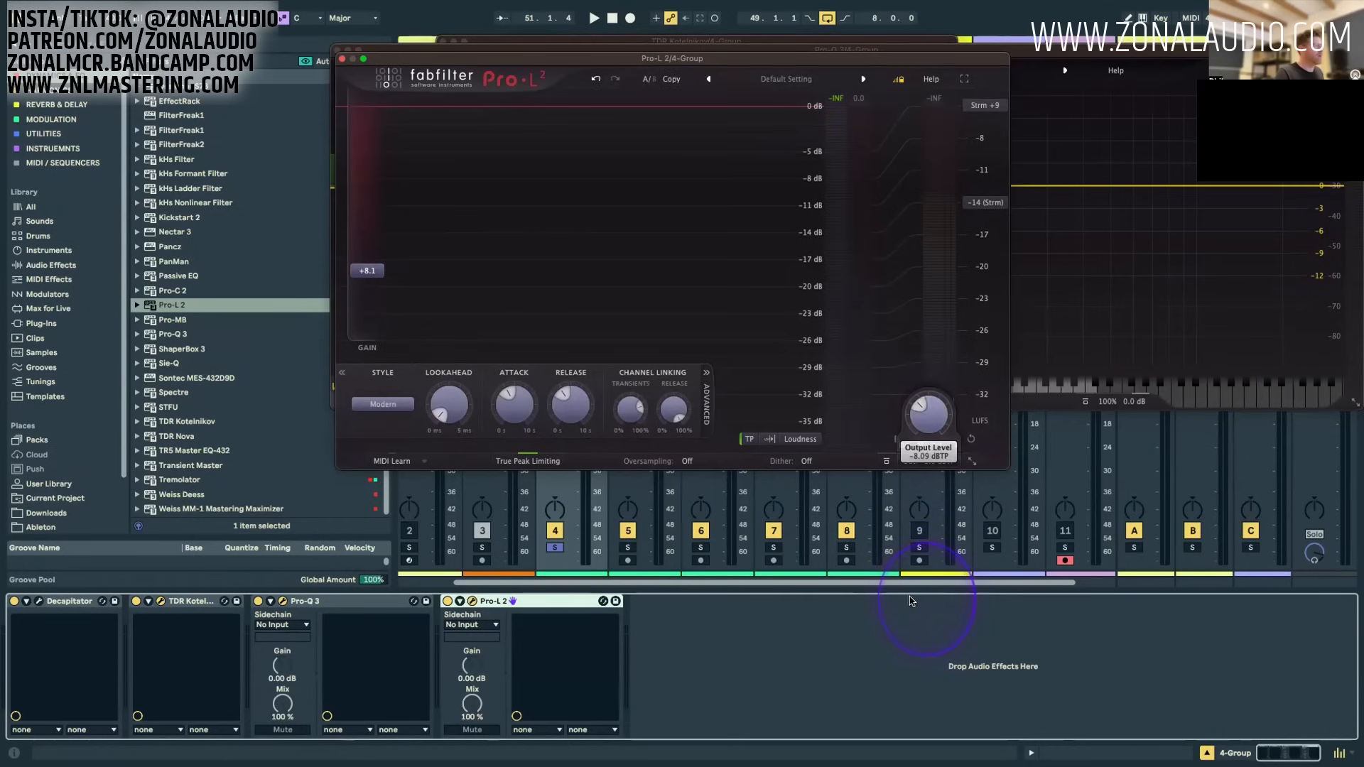
{"action": "key", "text": "space"}
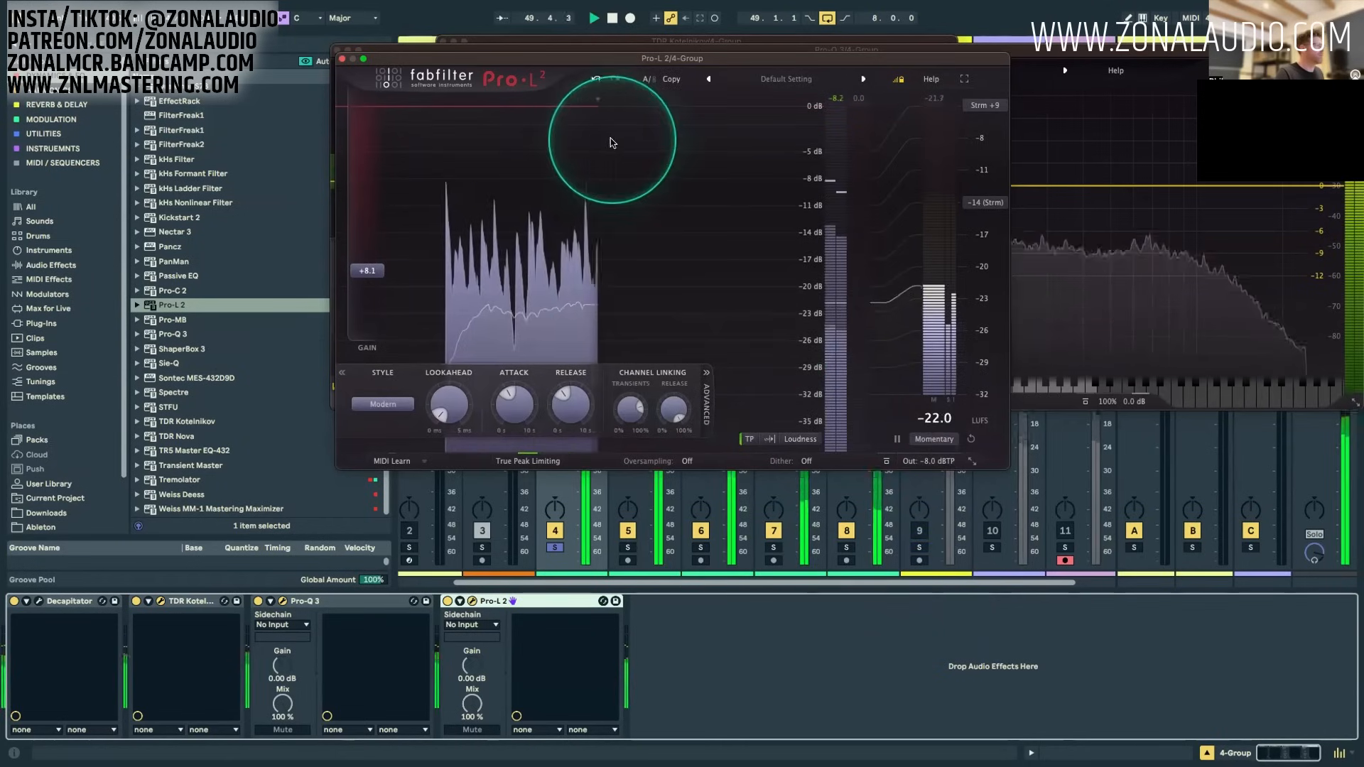
{"action": "left_click_drag", "start_coordinate": [469, 59], "coordinate": [663, 102]}
{"action": "key", "text": "space"}
{"action": "left_click_drag", "start_coordinate": [571, 312], "coordinate": [577, 287]}
{"action": "key", "text": "space"}
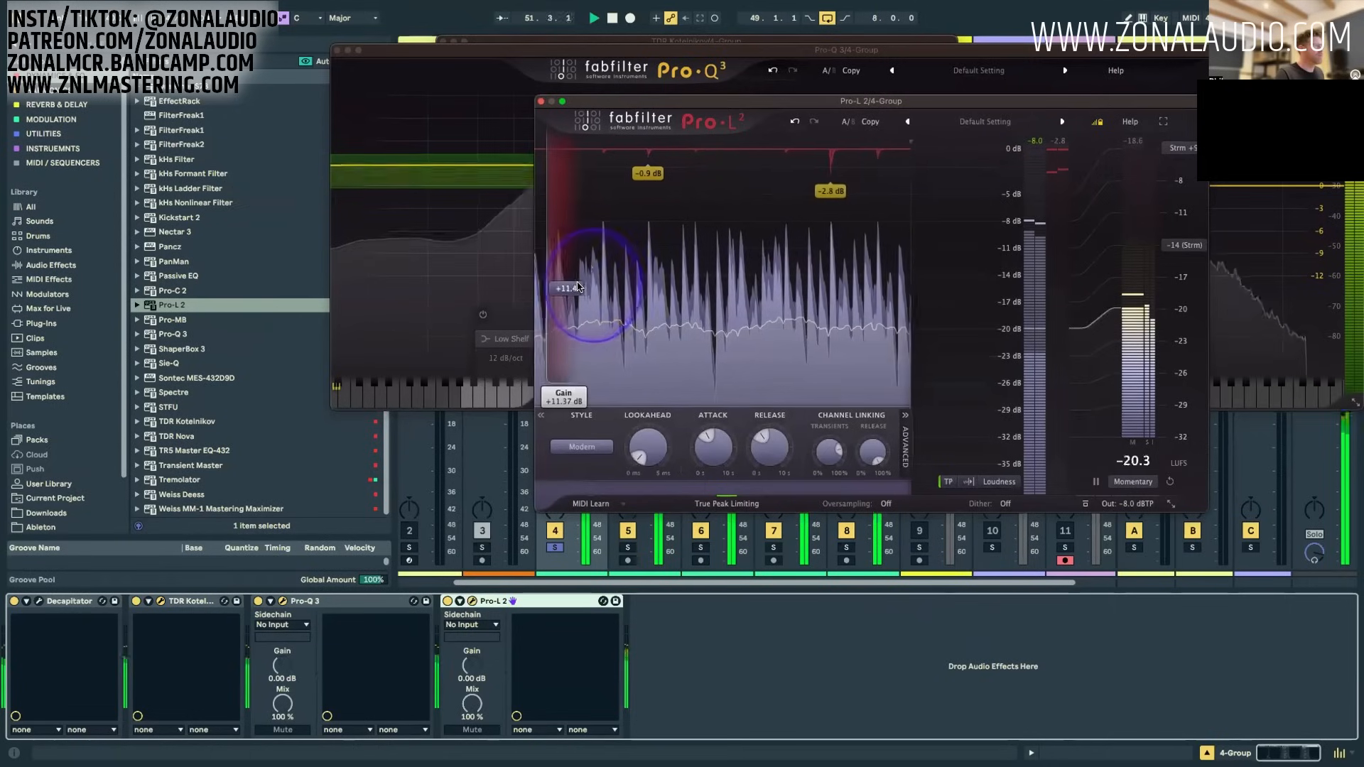
Step: Close the plug-in windows and group Decapitator, Kotelnikov, Pro-Q 3 and Pro-L 2 into one audio effect rack
{"action": "left_click", "coordinate": [541, 100]}
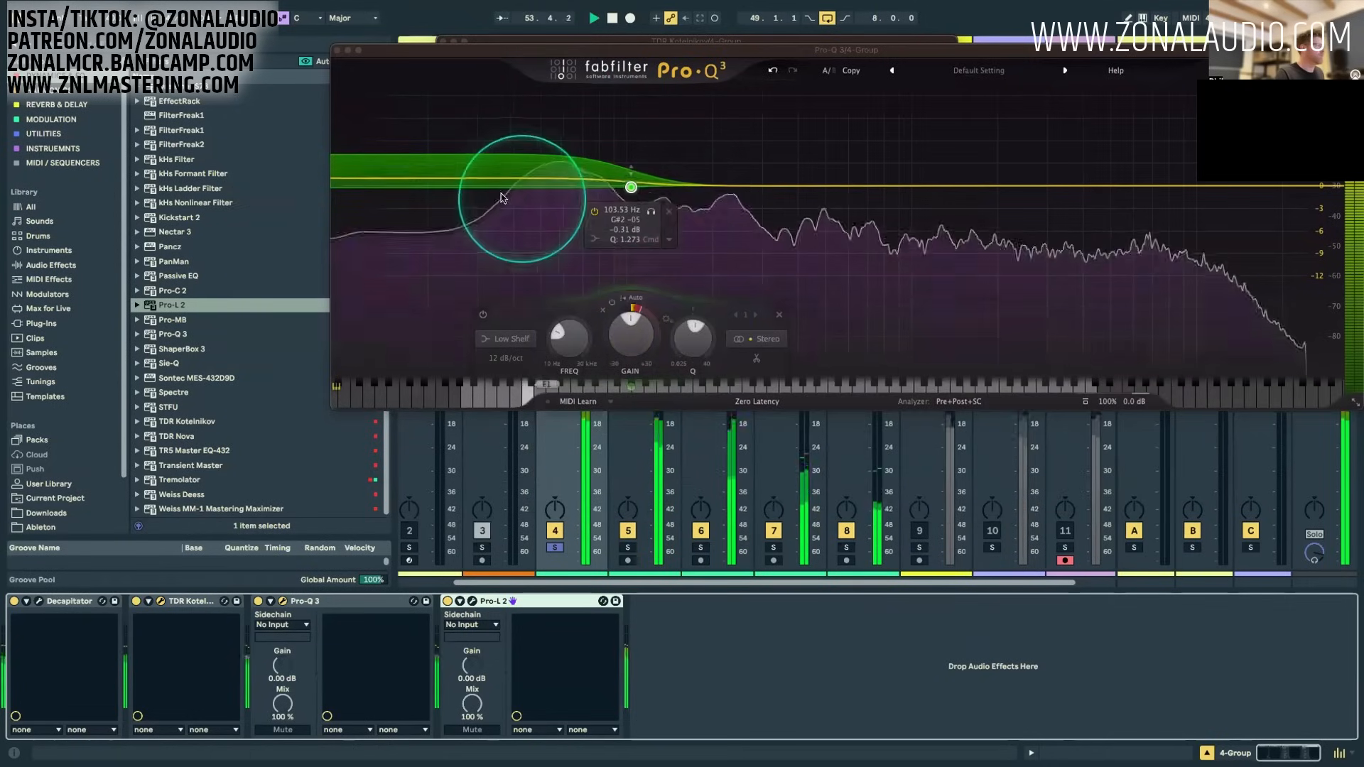
{"action": "left_click", "coordinate": [336, 50]}
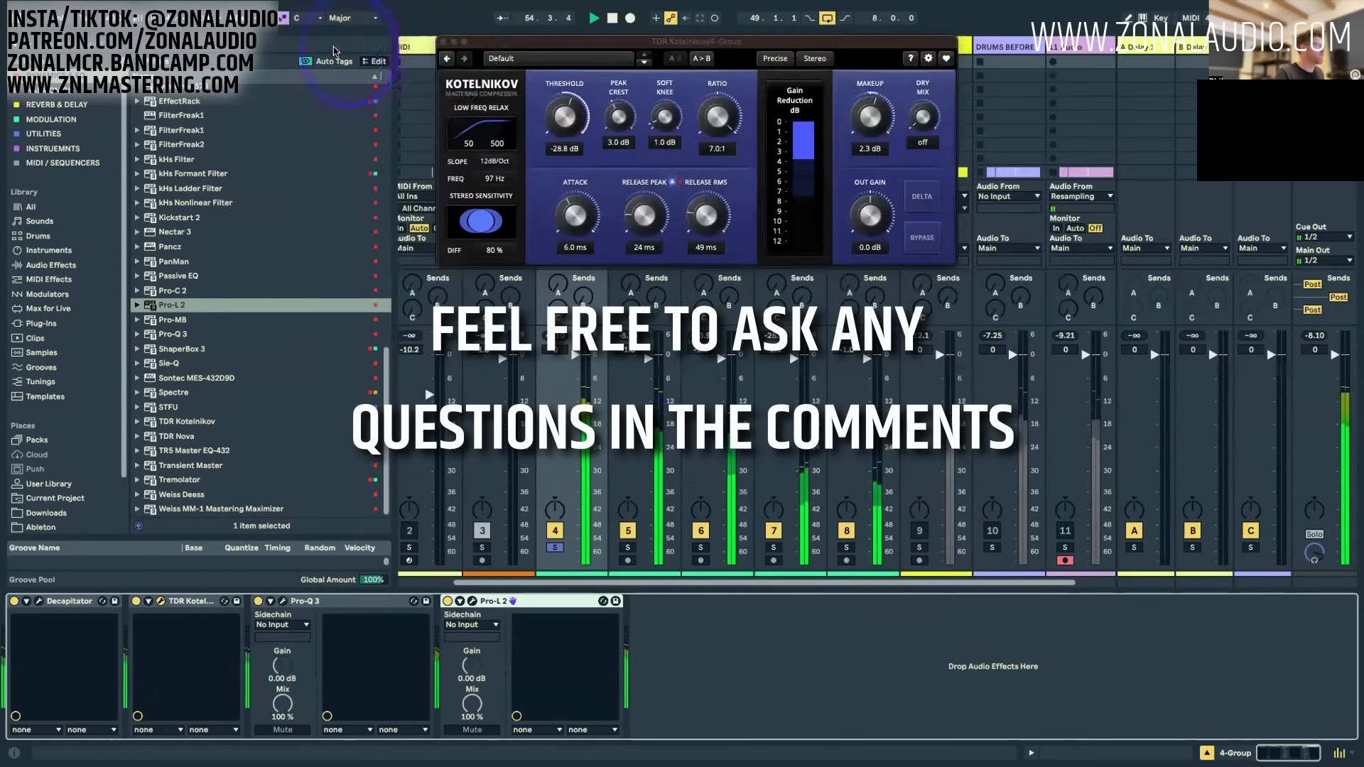
{"action": "left_click", "coordinate": [443, 37]}
{"action": "left_click", "coordinate": [68, 615]}
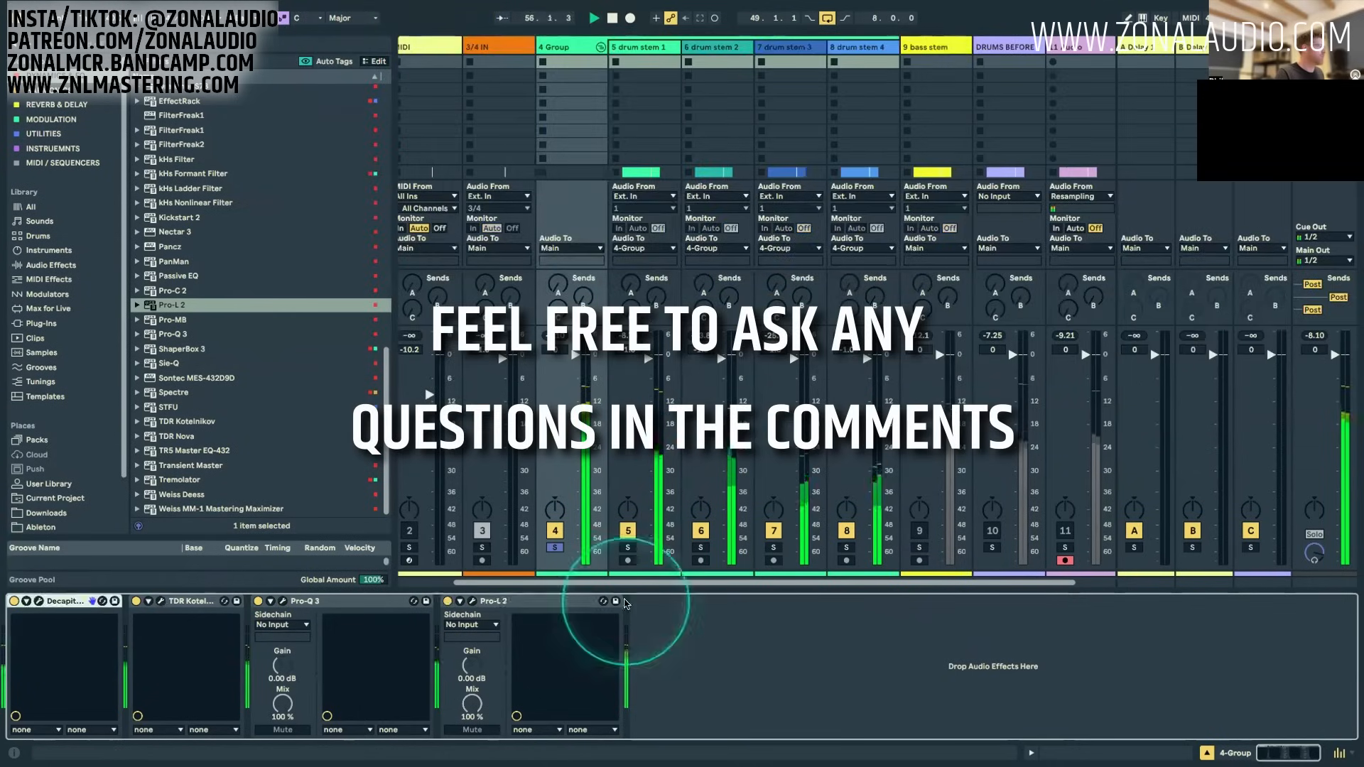
{"action": "left_click", "coordinate": [625, 602], "text": "shift"}
{"action": "key", "text": "ctrl+g"}
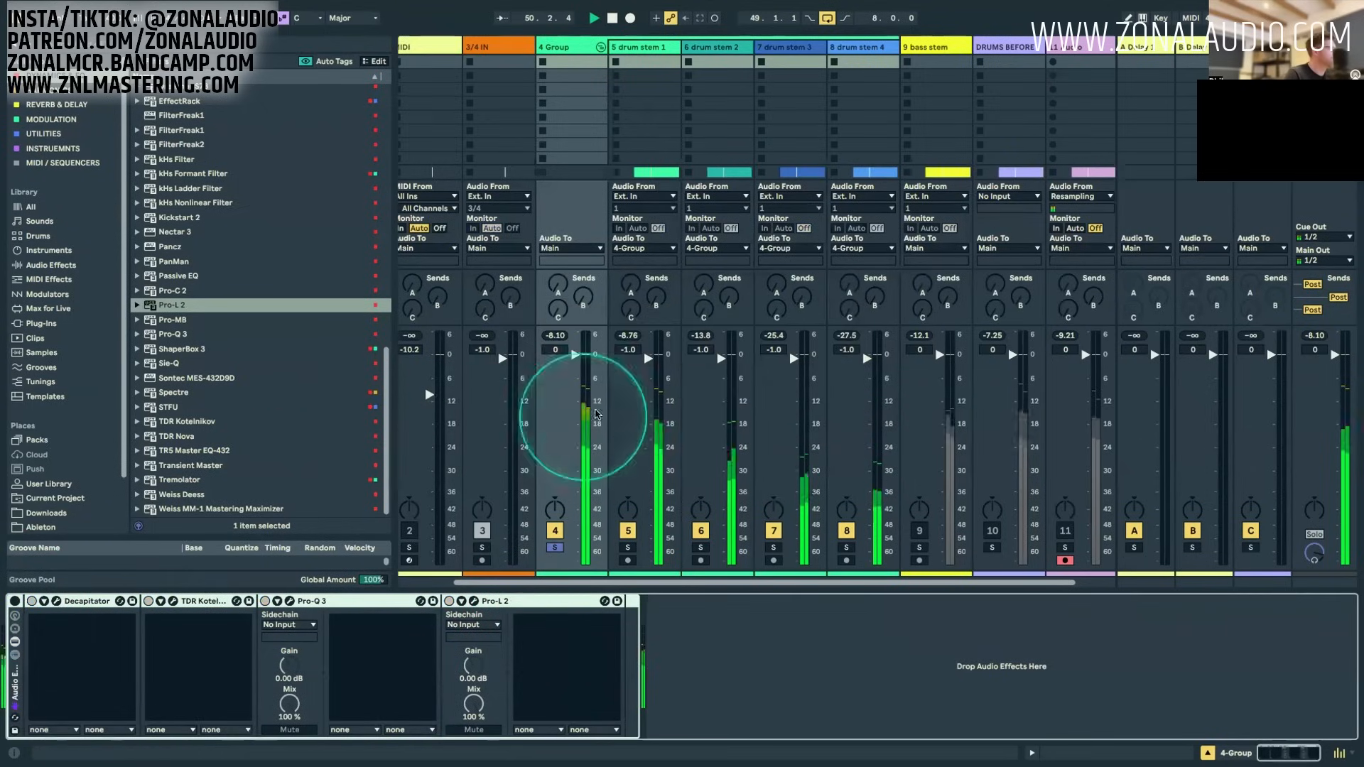
Step: Compare the 4 Group's peak levels with the effect rack off and on, resetting the peak reading for each pass
{"action": "left_click", "coordinate": [554, 334]}
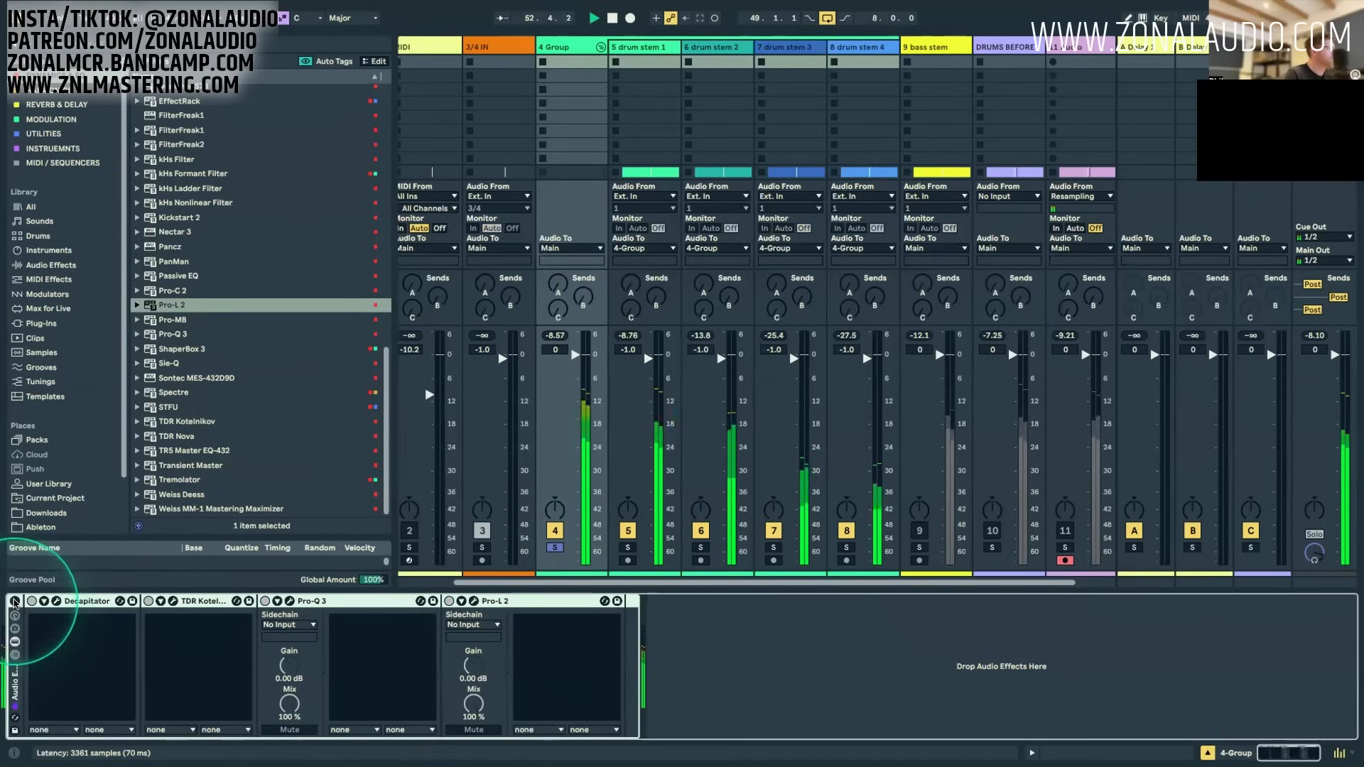
{"action": "left_click", "coordinate": [14, 603]}
{"action": "left_click", "coordinate": [572, 347]}
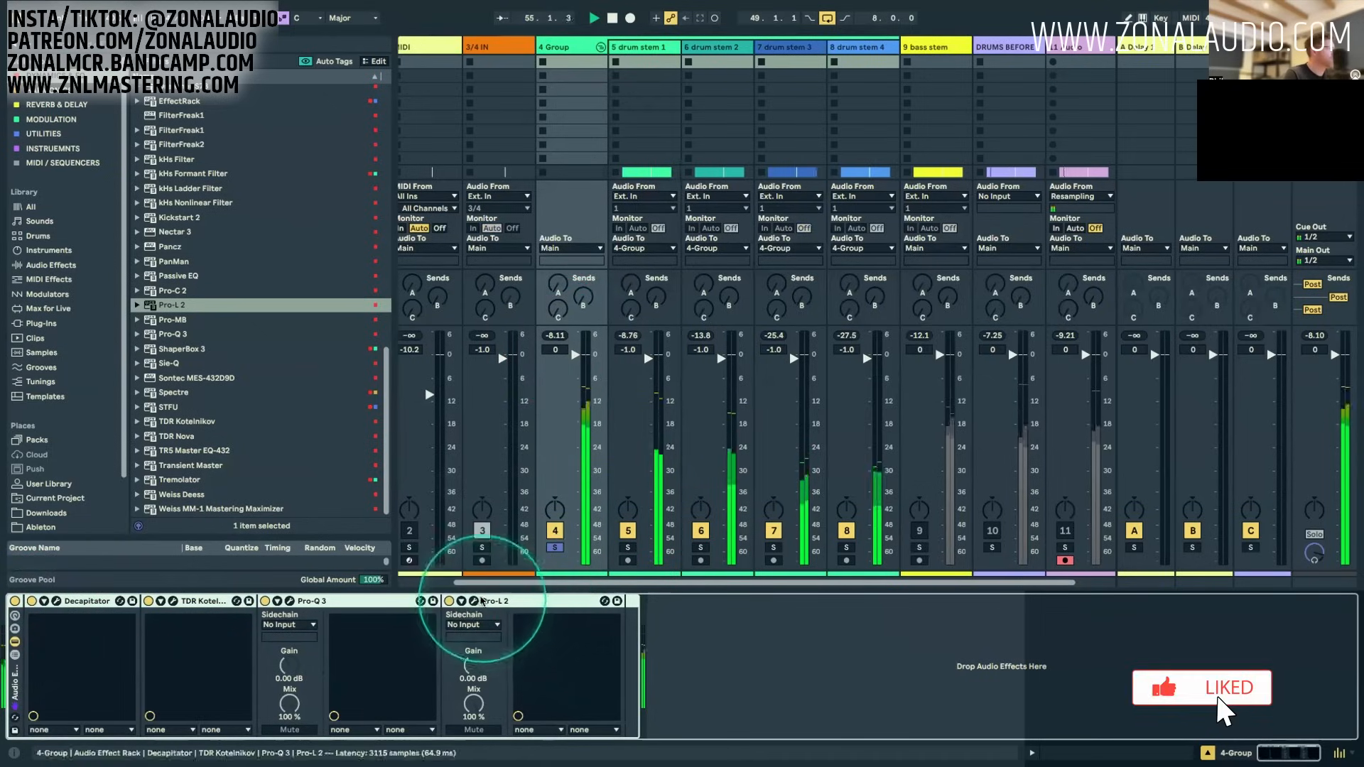
Step: Reopen Pro-L 2, switch its meter scale to -16 dB and set the gain to +12.7 dB
{"action": "left_click", "coordinate": [473, 601]}
{"action": "left_click_drag", "start_coordinate": [574, 298], "coordinate": [572, 284]}
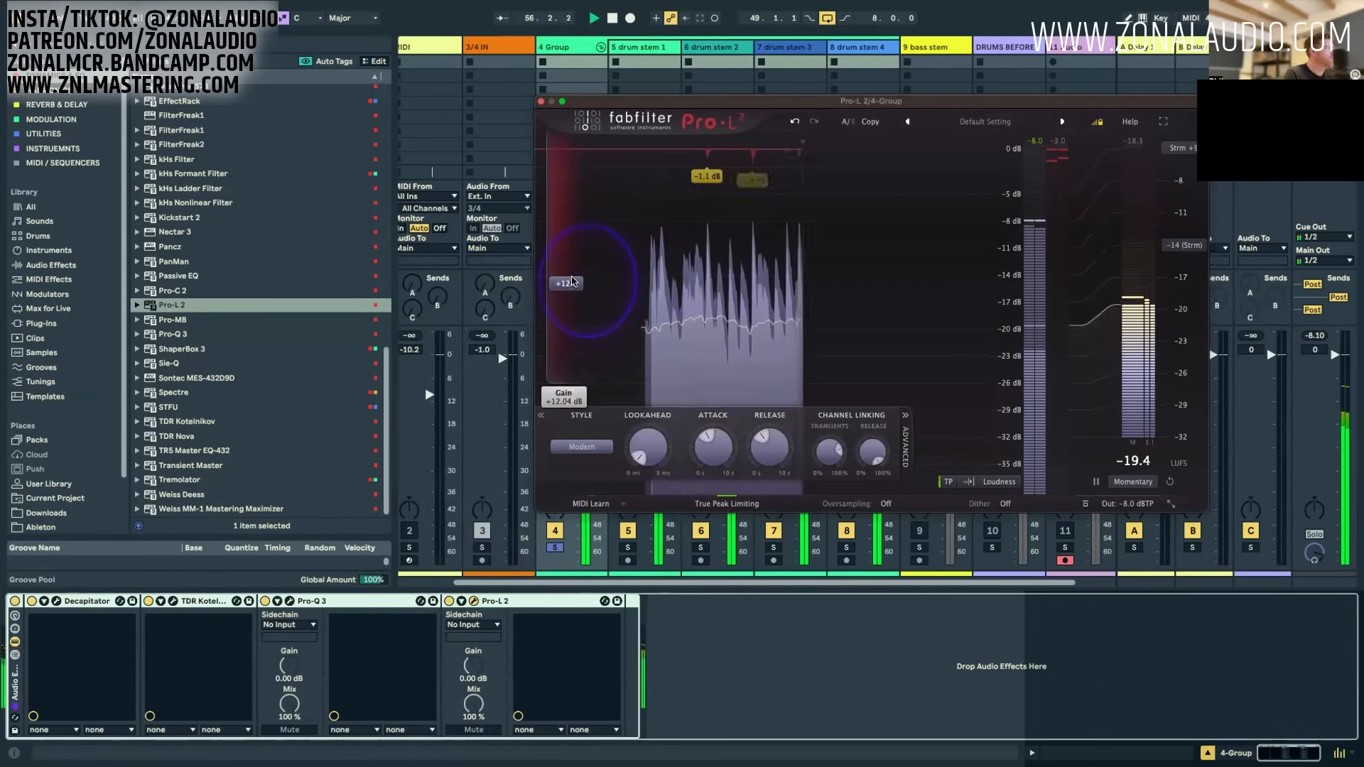
{"action": "left_click", "coordinate": [1000, 482]}
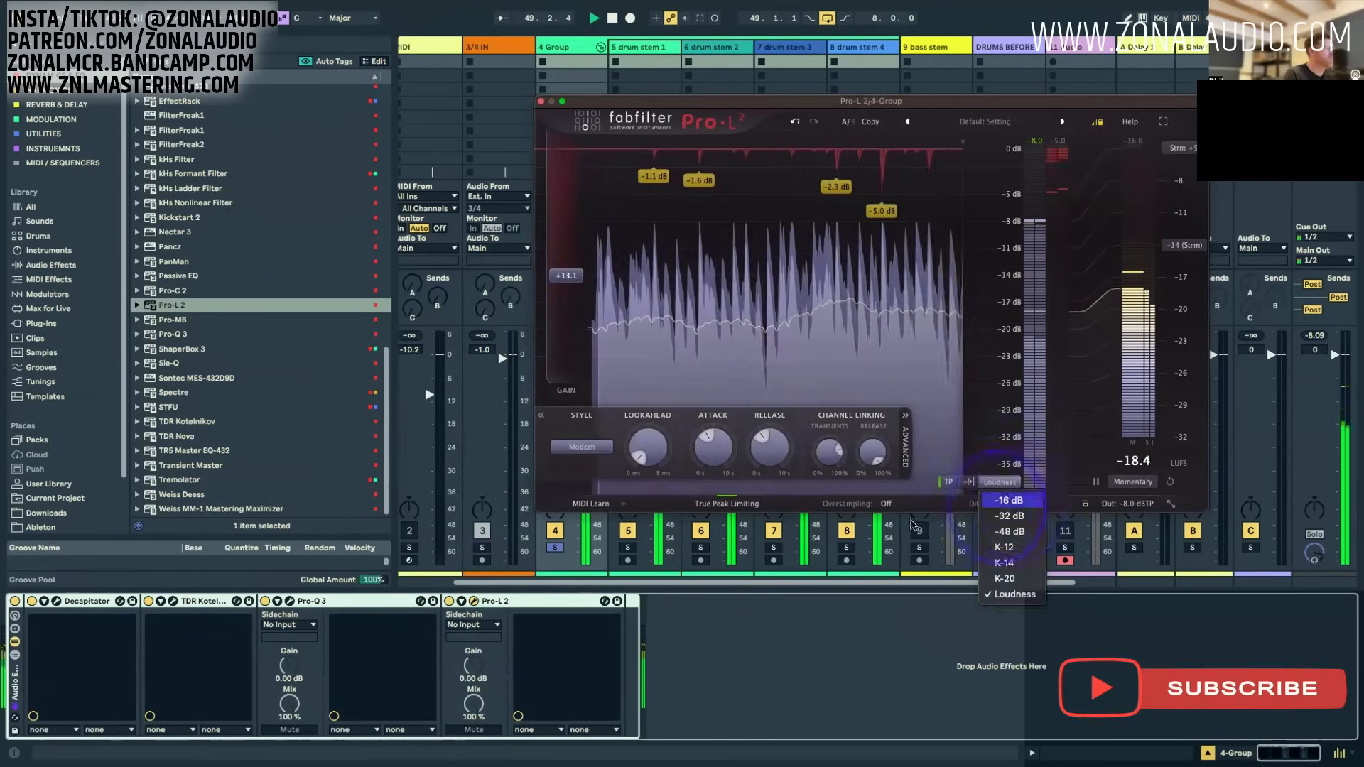
{"action": "left_click", "coordinate": [1007, 501]}
{"action": "left_click_drag", "start_coordinate": [568, 278], "coordinate": [579, 283]}
Step: Shorten Pro-L 2's release to about 7 ms and fine-tune its lookahead
{"action": "left_click_drag", "start_coordinate": [775, 435], "coordinate": [772, 460]}
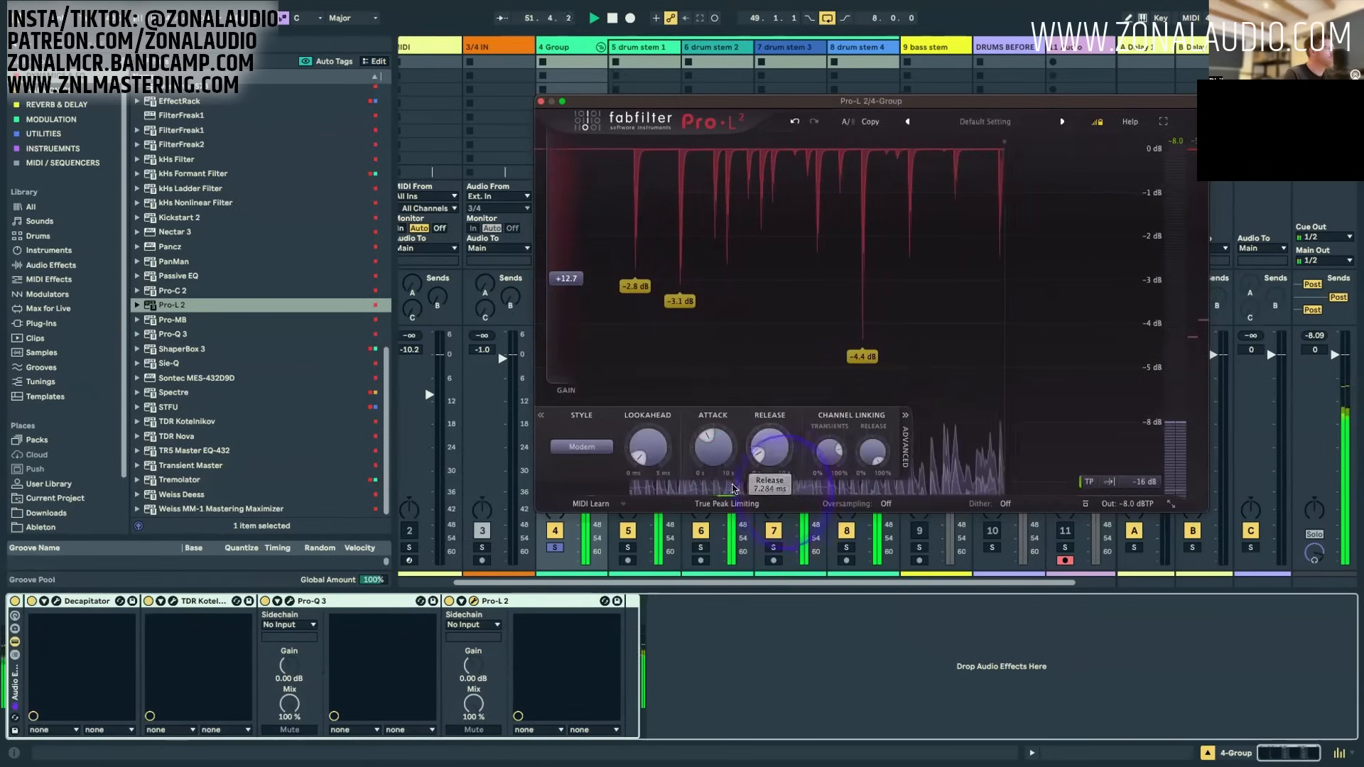
{"action": "left_click_drag", "start_coordinate": [646, 457], "coordinate": [645, 453]}
{"action": "left_click_drag", "start_coordinate": [772, 459], "coordinate": [772, 463]}
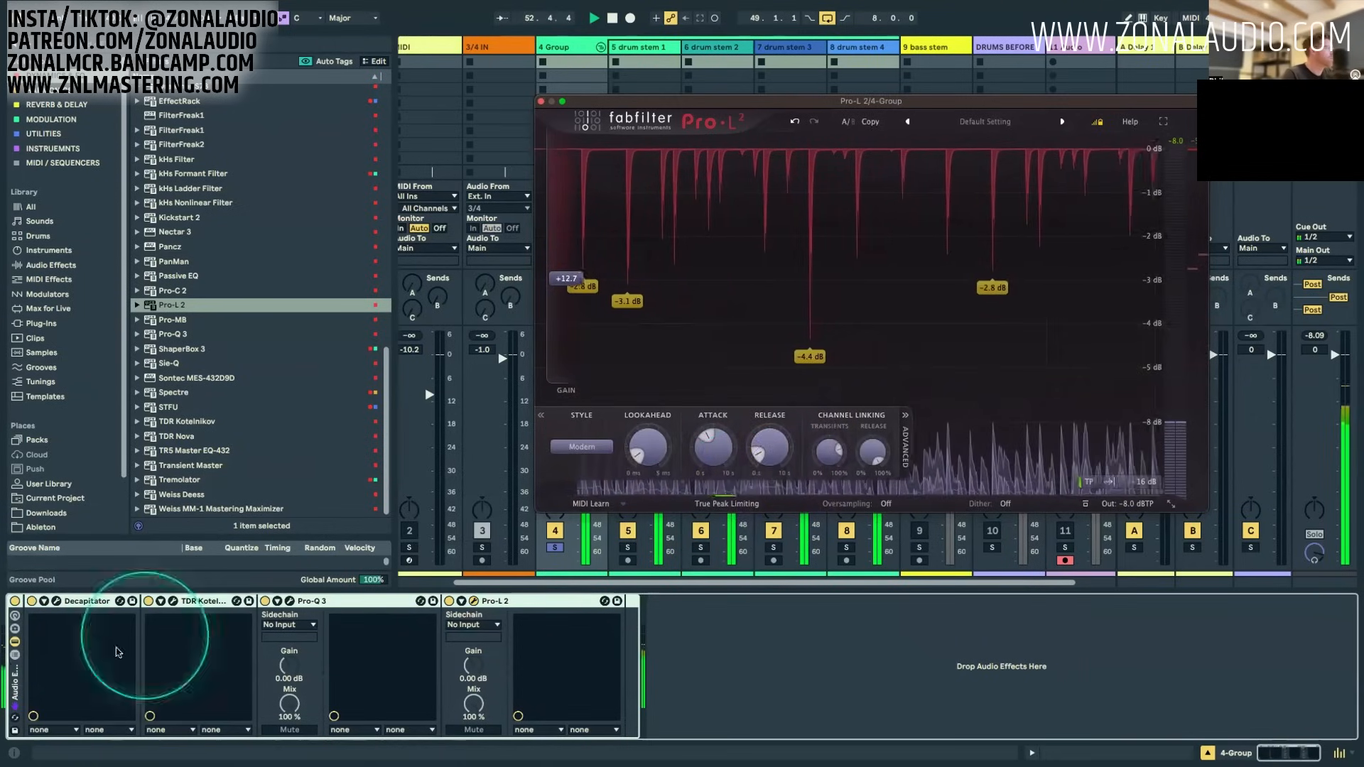
Step: Compare the drums with the effect rack bypassed and active, close Pro-L 2, and solo the 9 bass stem alongside the drums
{"action": "left_click", "coordinate": [14, 601]}
{"action": "left_click", "coordinate": [14, 600]}
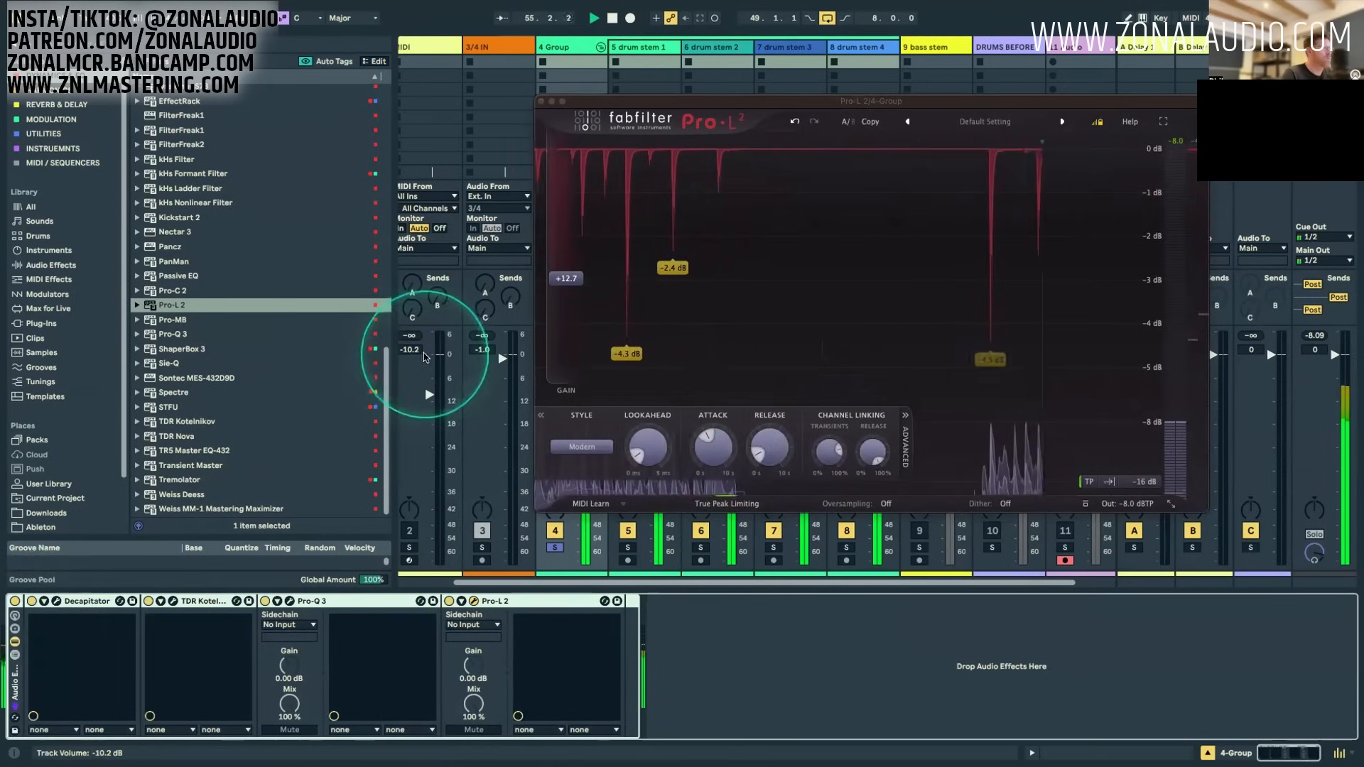
{"action": "left_click", "coordinate": [542, 101]}
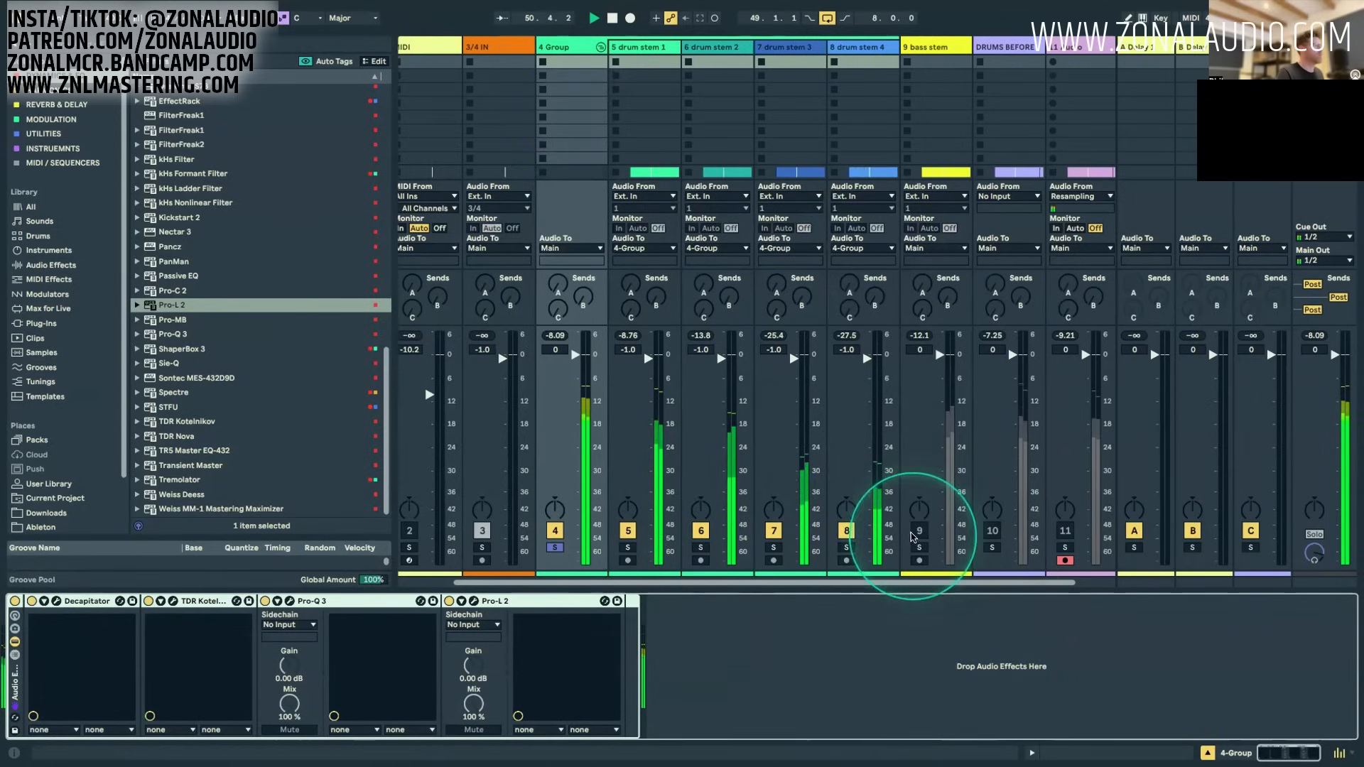
{"action": "left_click", "coordinate": [919, 548]}
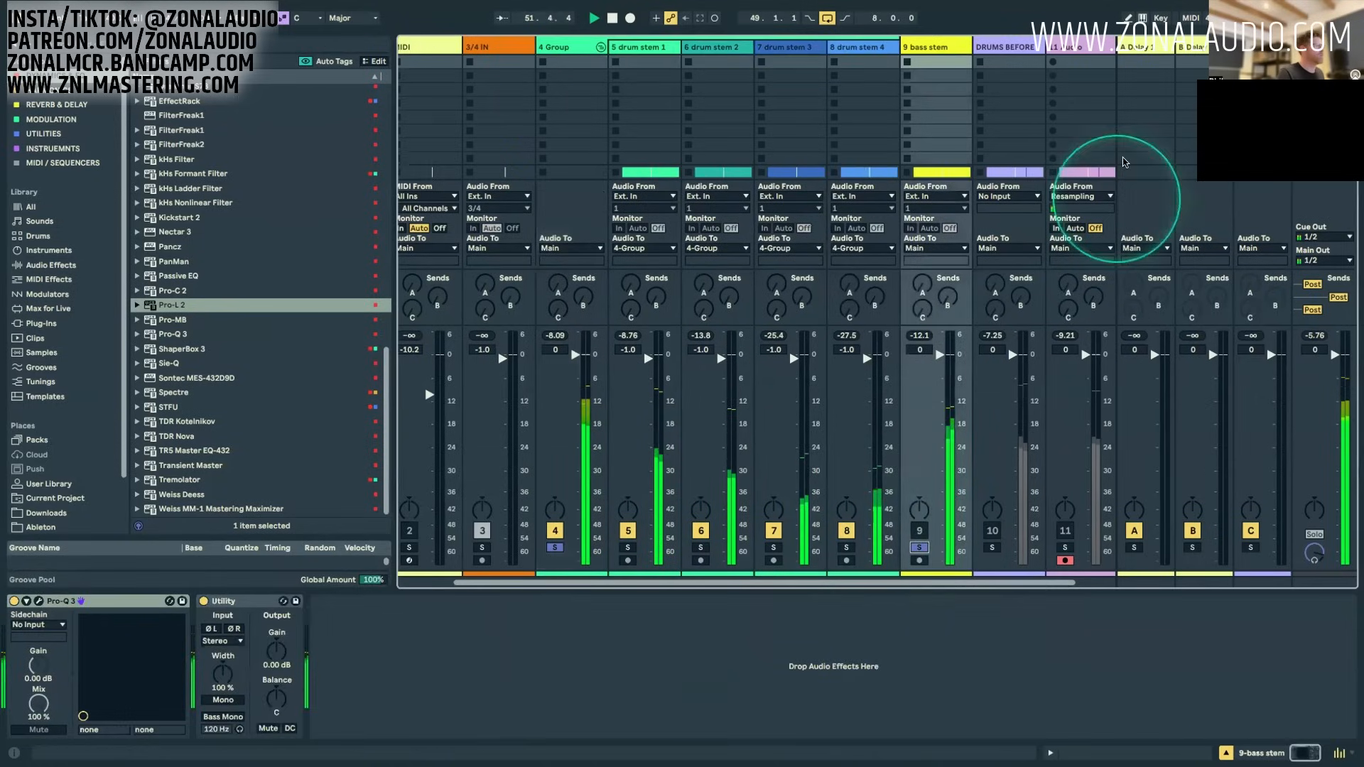
Step: In the Arrangement, insert an audio track below the 9 bass stem and set its input to Resampling
{"action": "key", "text": "Tab"}
{"action": "scroll", "coordinate": [1037, 384], "scroll_direction": "down", "scroll_amount": 5}
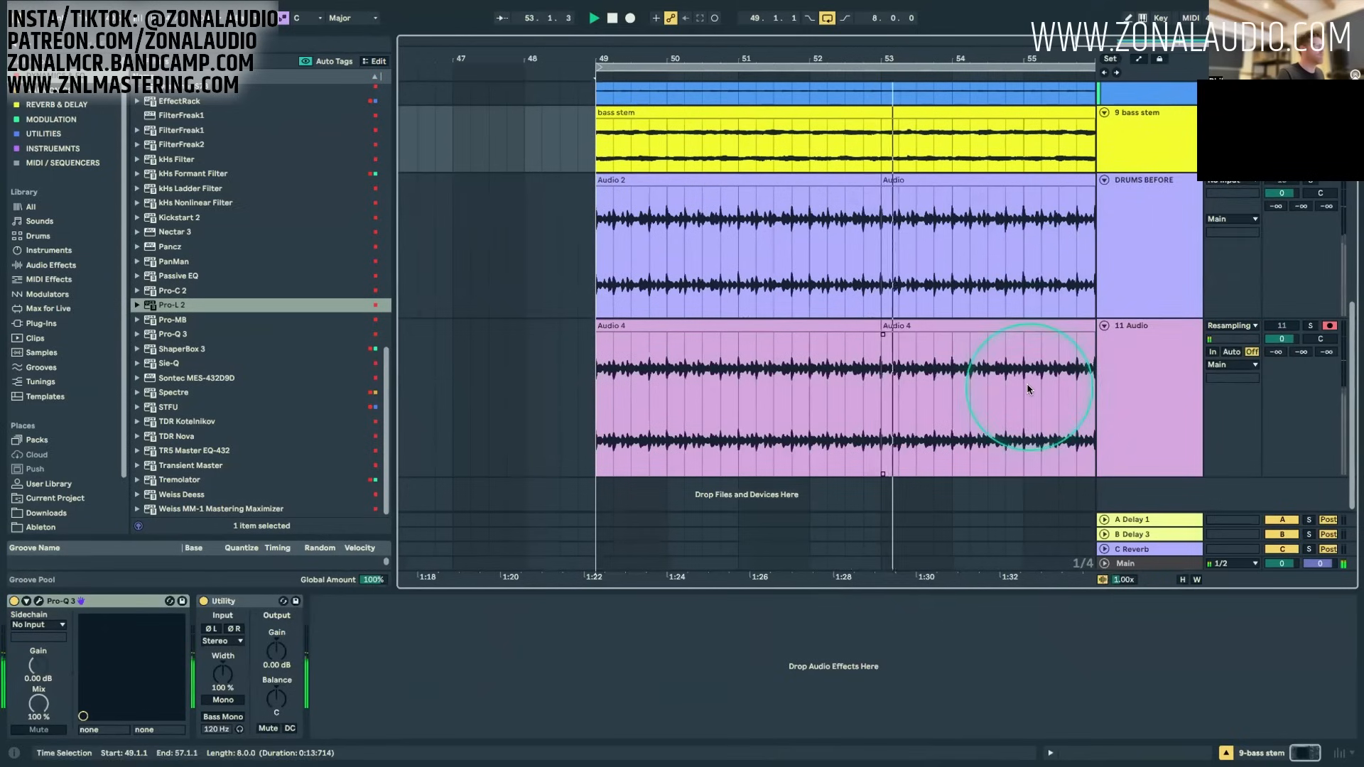
{"action": "left_click", "coordinate": [1160, 385]}
{"action": "left_click", "coordinate": [1144, 144]}
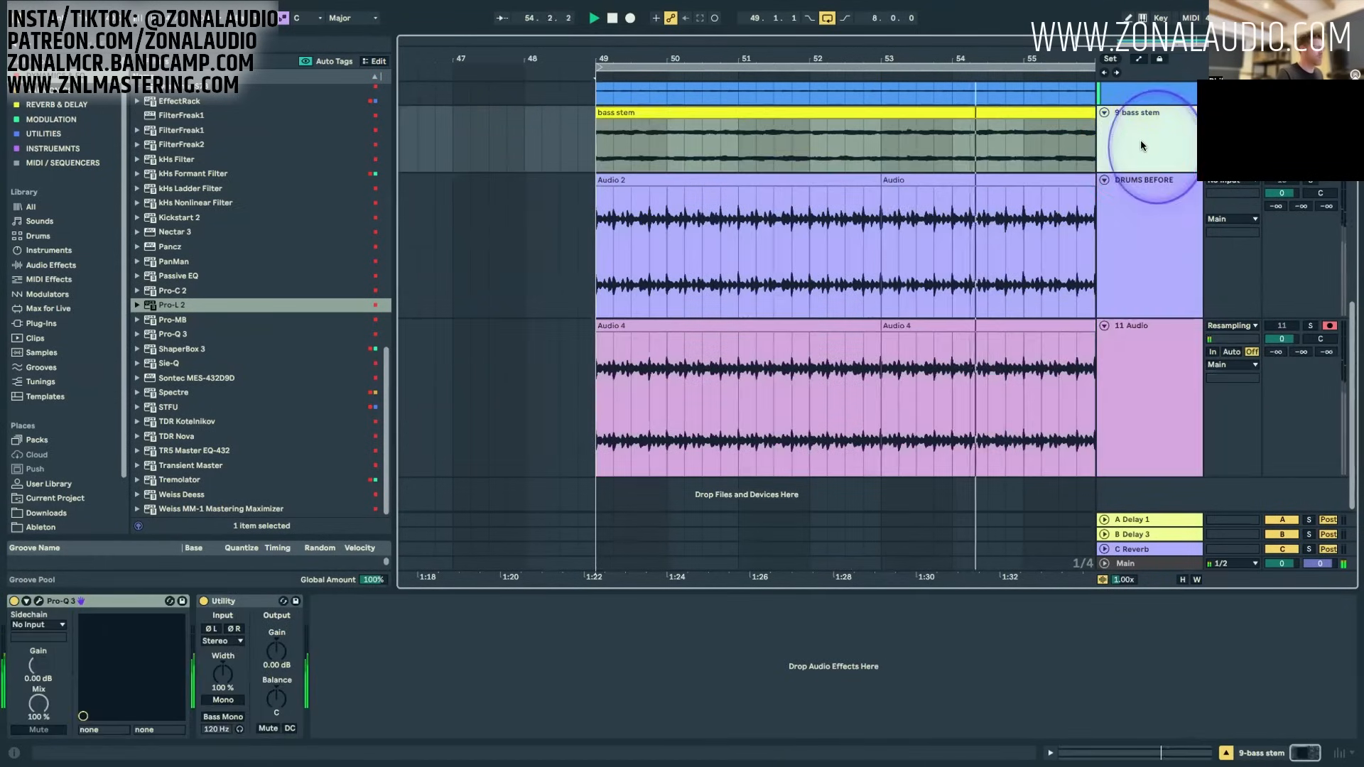
{"action": "key", "text": "super+t"}
{"action": "left_click", "coordinate": [1165, 203]}
{"action": "left_click", "coordinate": [1234, 183]}
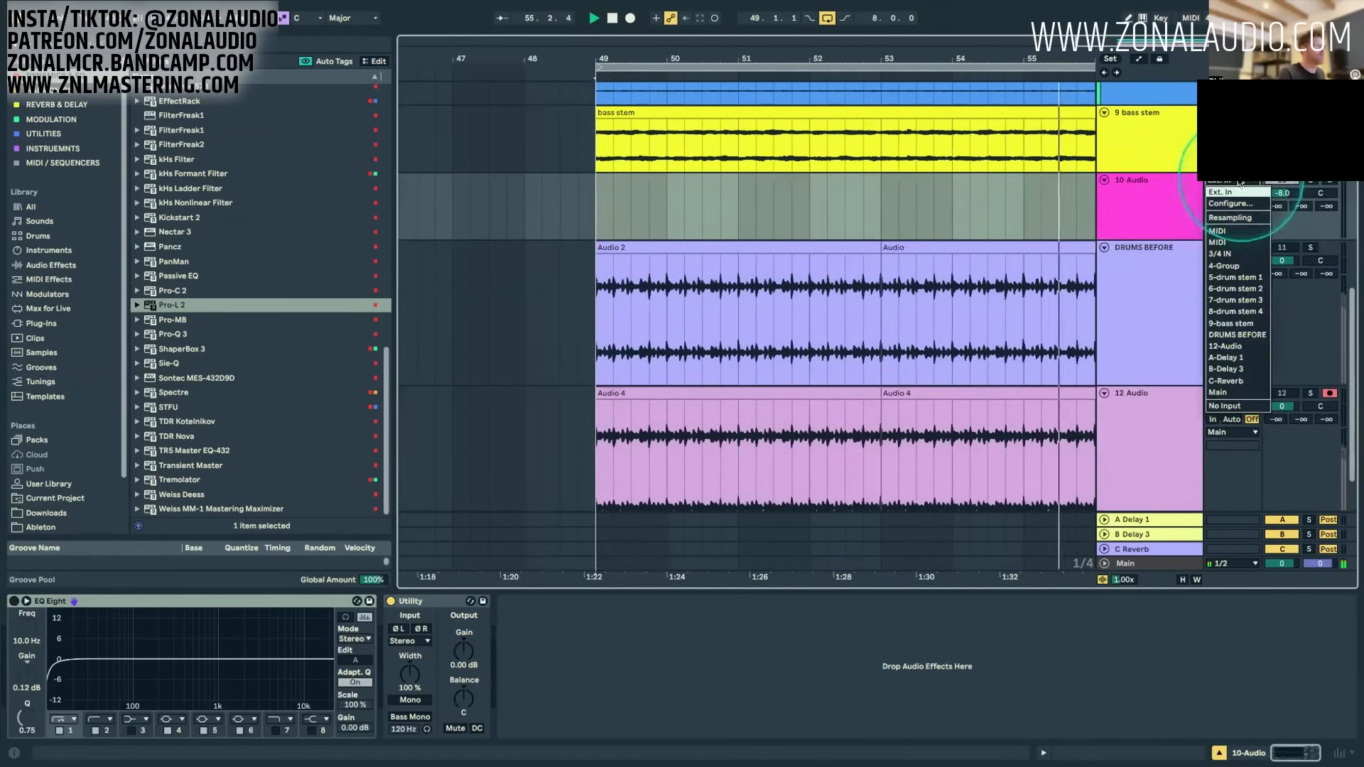
{"action": "left_click", "coordinate": [1235, 219]}
Step: Check the soloed tracks, move the record arm from 12 Audio to 10 Audio, and start recording the looped playback
{"action": "scroll", "coordinate": [1076, 146], "scroll_direction": "up", "scroll_amount": 5}
{"action": "scroll", "coordinate": [1074, 136], "scroll_direction": "up", "scroll_amount": 5}
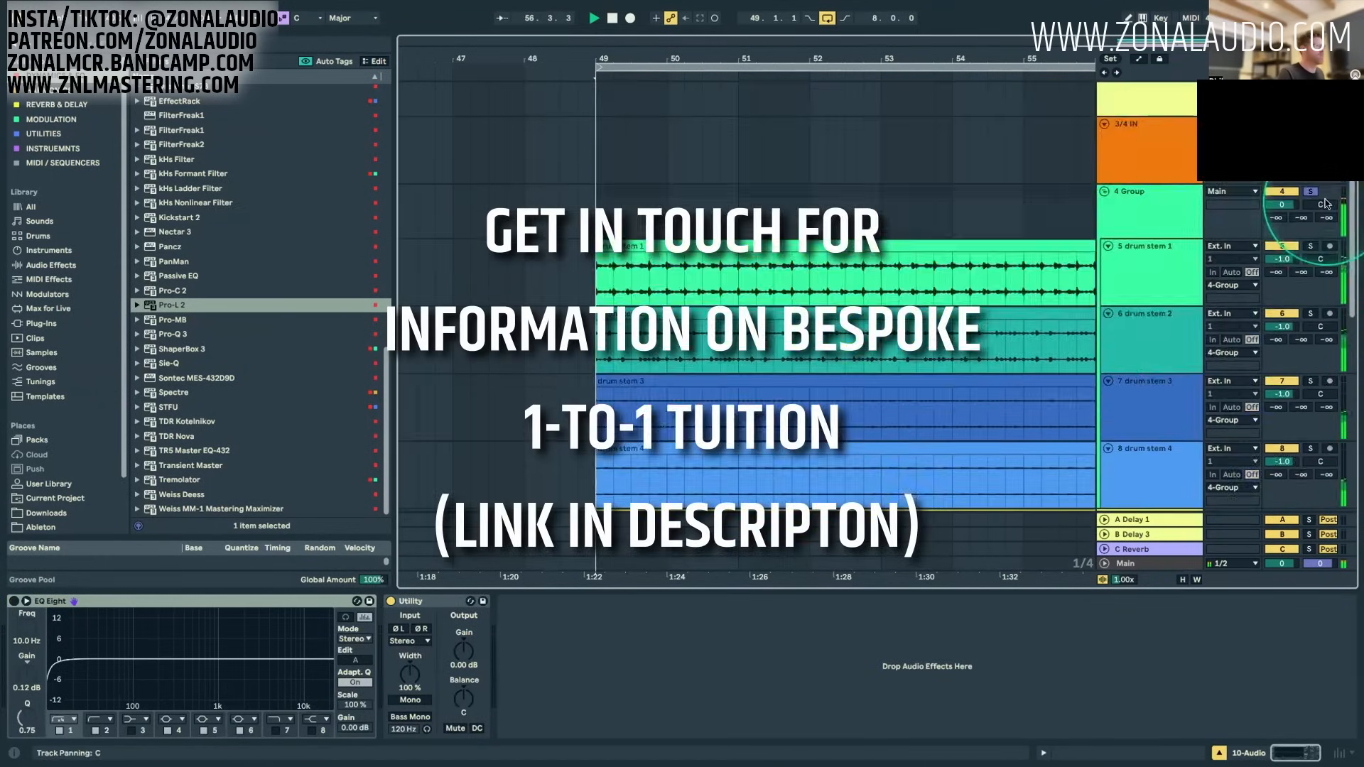
{"action": "scroll", "coordinate": [1279, 177], "scroll_direction": "down", "scroll_amount": 3}
{"action": "scroll", "coordinate": [1279, 185], "scroll_direction": "up", "scroll_amount": 2}
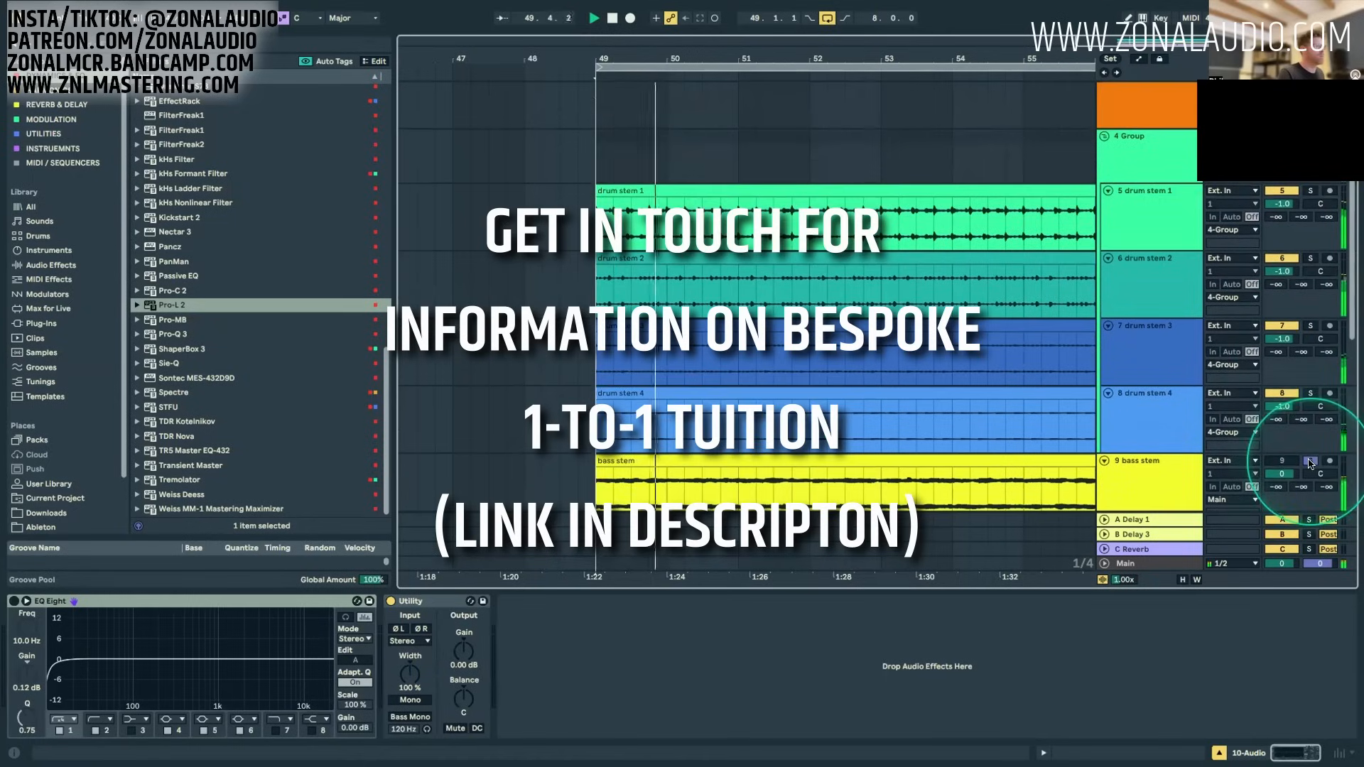
{"action": "left_click", "coordinate": [629, 19]}
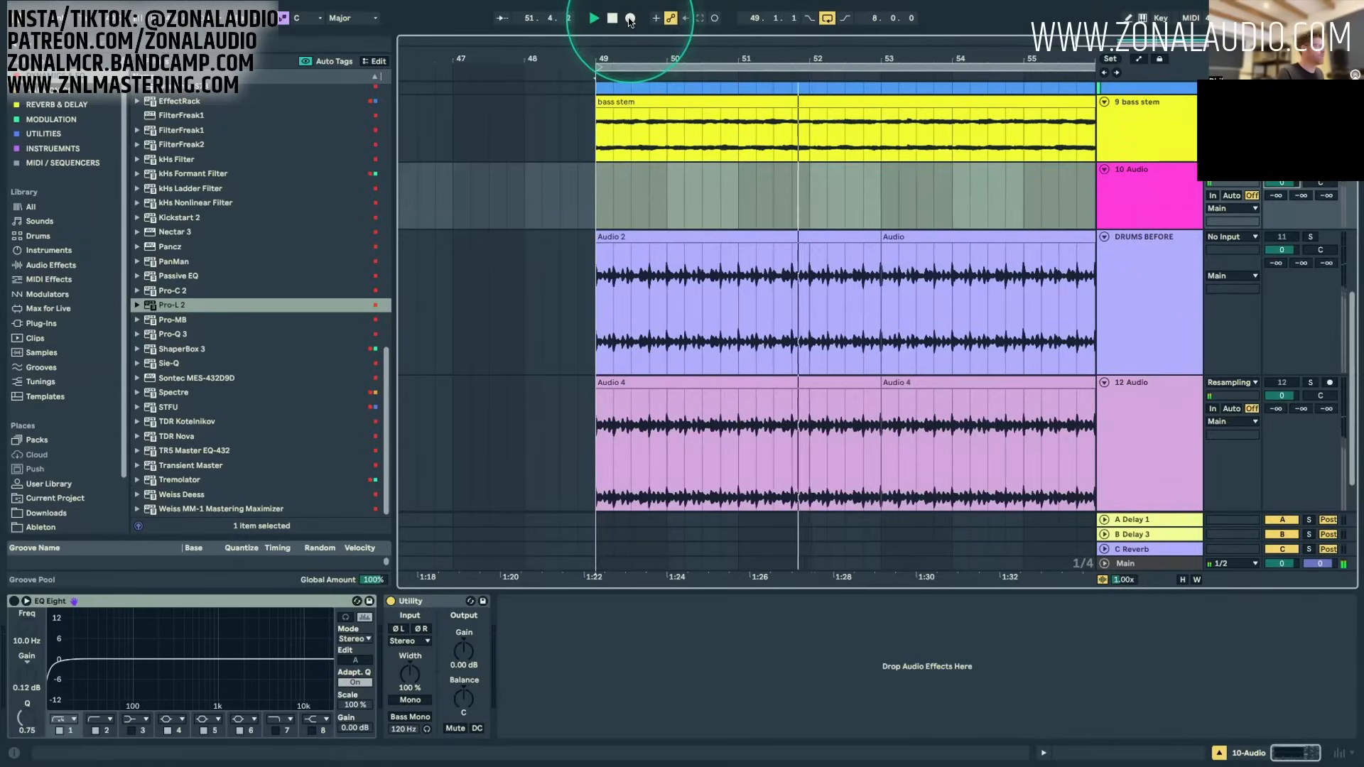
{"action": "left_click", "coordinate": [630, 19]}
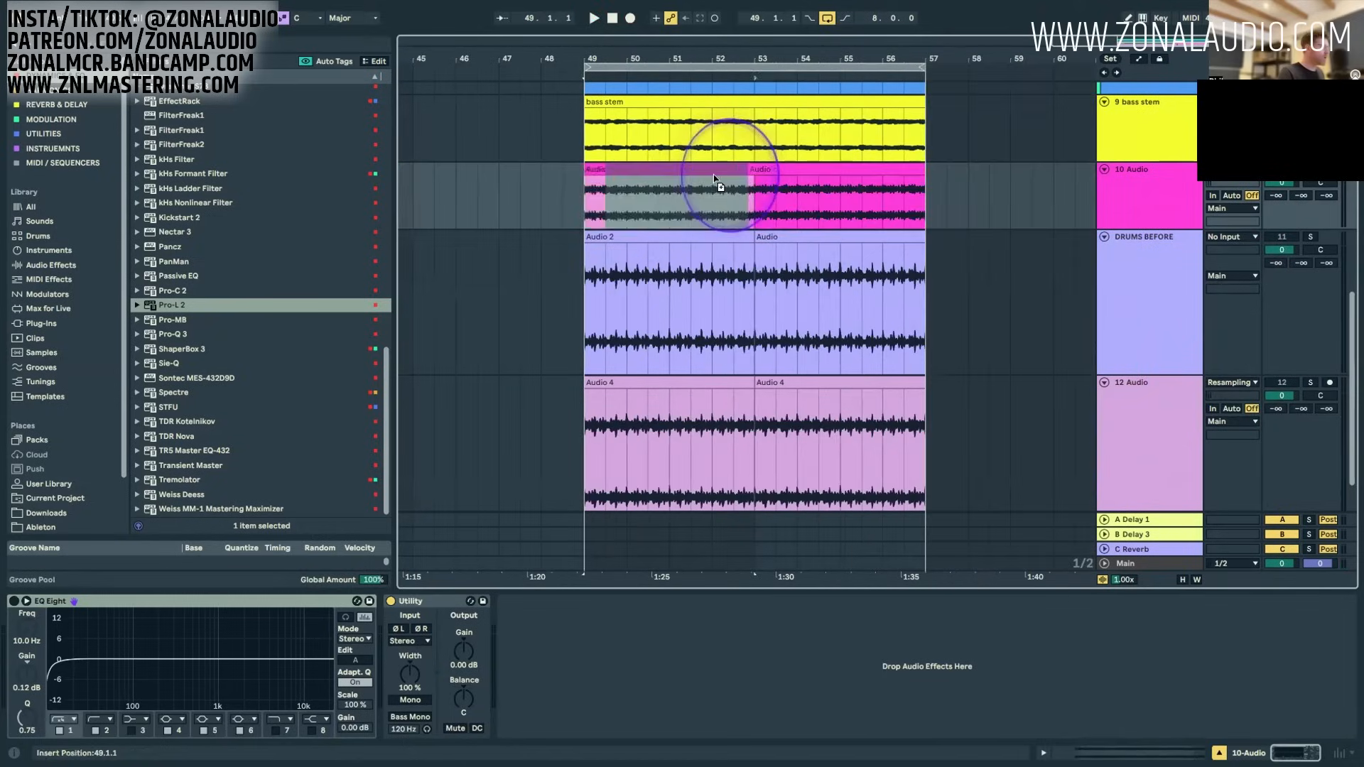
Step: Reduce the heights of the DRUMS BEFORE and 12 Audio tracks and enlarge 10 Audio to compare their waveforms
{"action": "left_click_drag", "start_coordinate": [721, 175], "coordinate": [700, 172]}
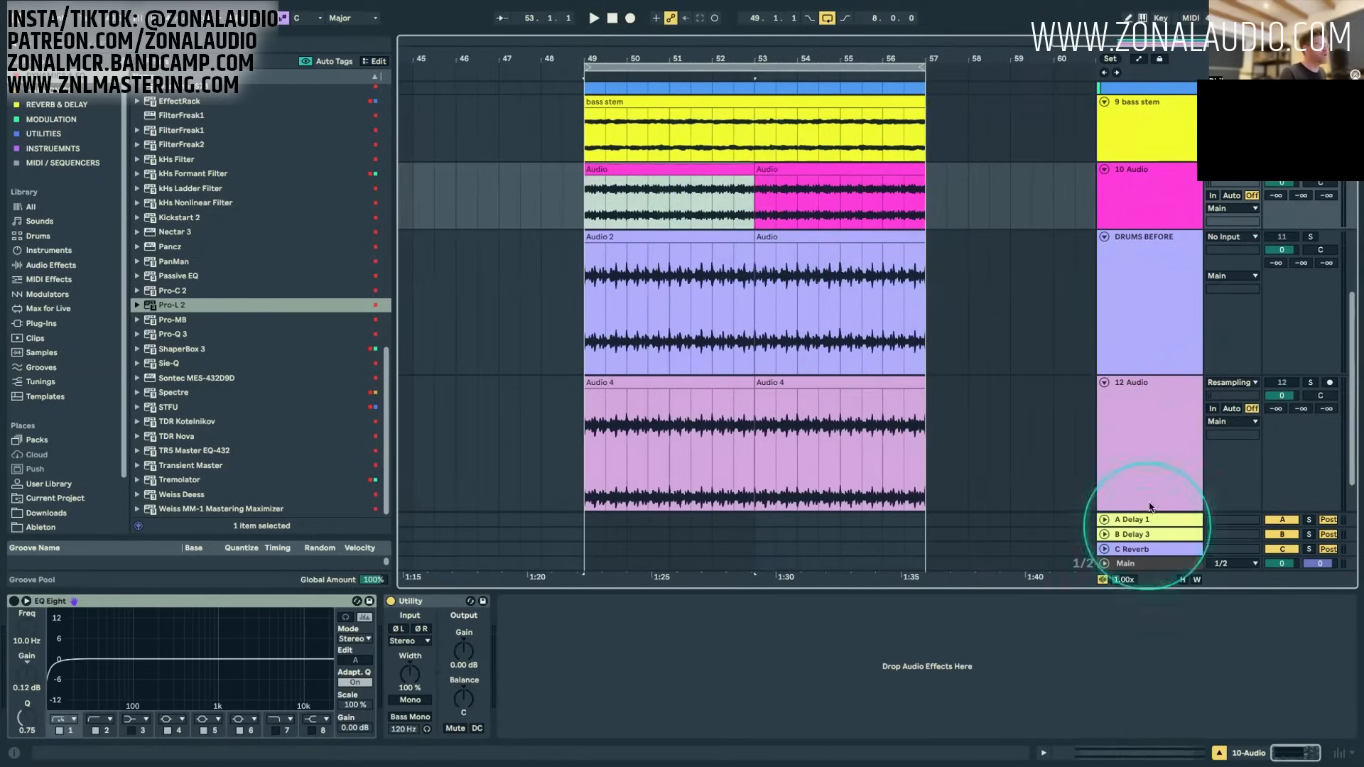
{"action": "left_click", "coordinate": [1132, 334]}
{"action": "left_click", "coordinate": [1135, 412], "text": "shift"}
{"action": "left_click_drag", "start_coordinate": [1151, 373], "coordinate": [1142, 334]}
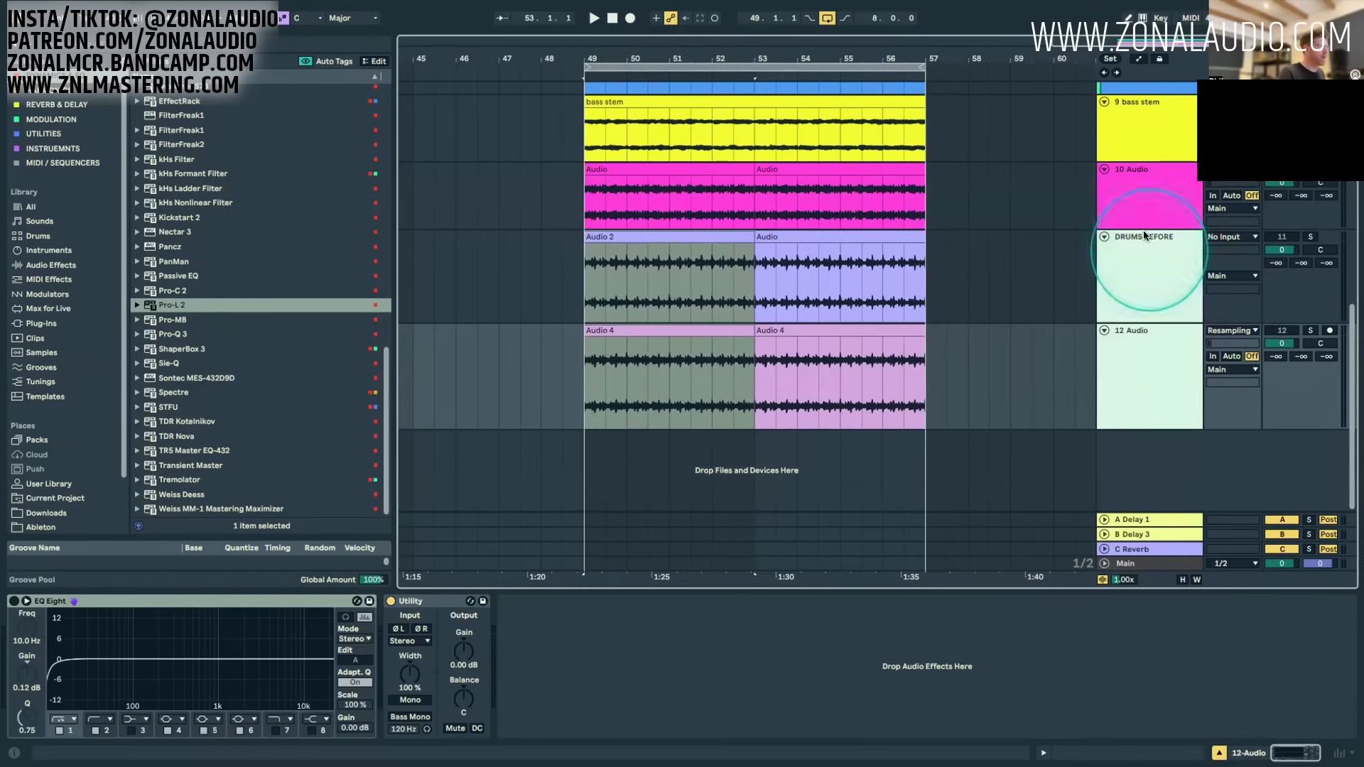
{"action": "left_click_drag", "start_coordinate": [1138, 232], "coordinate": [1144, 277]}
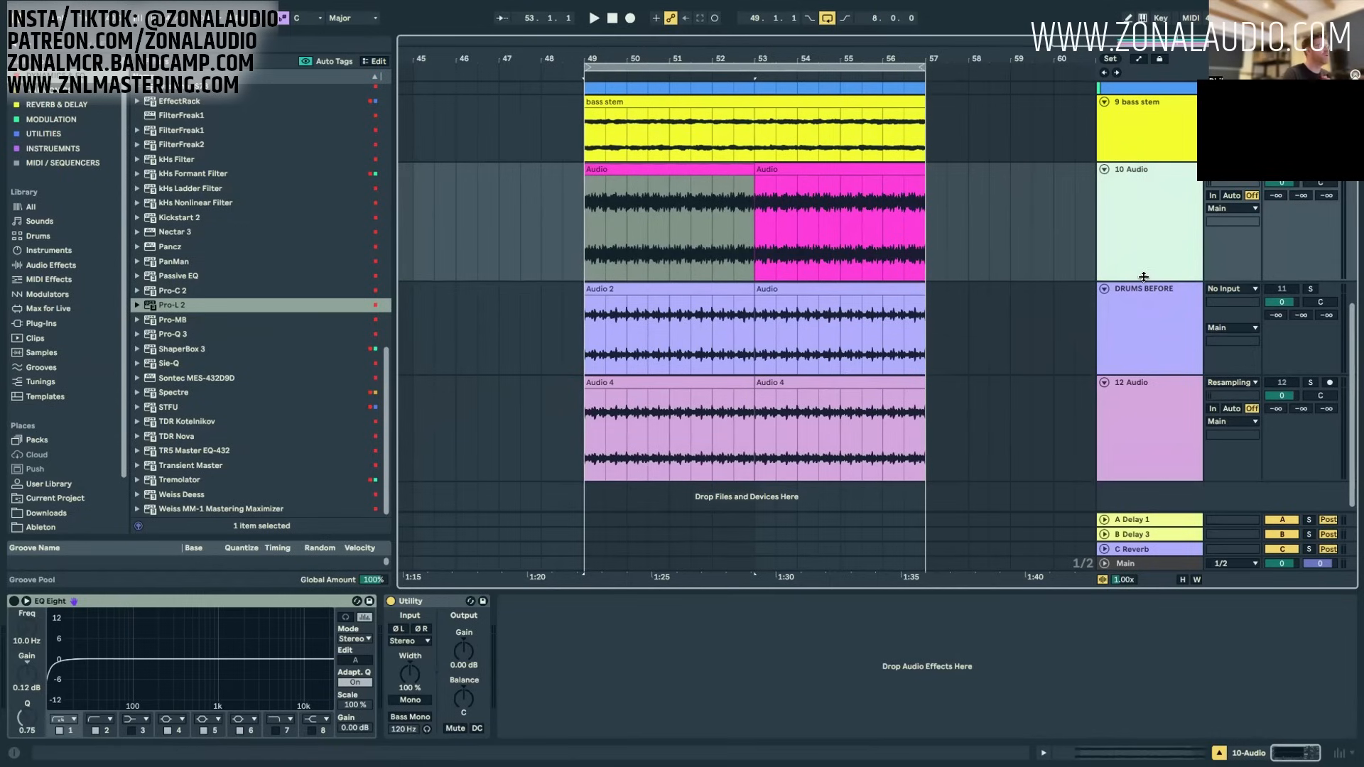
Step: Compare the waveforms of the 10 Audio, DRUMS BEFORE and 12 Audio clips by marking matching passages between bars 51 and 55
{"action": "left_click", "coordinate": [1077, 372]}
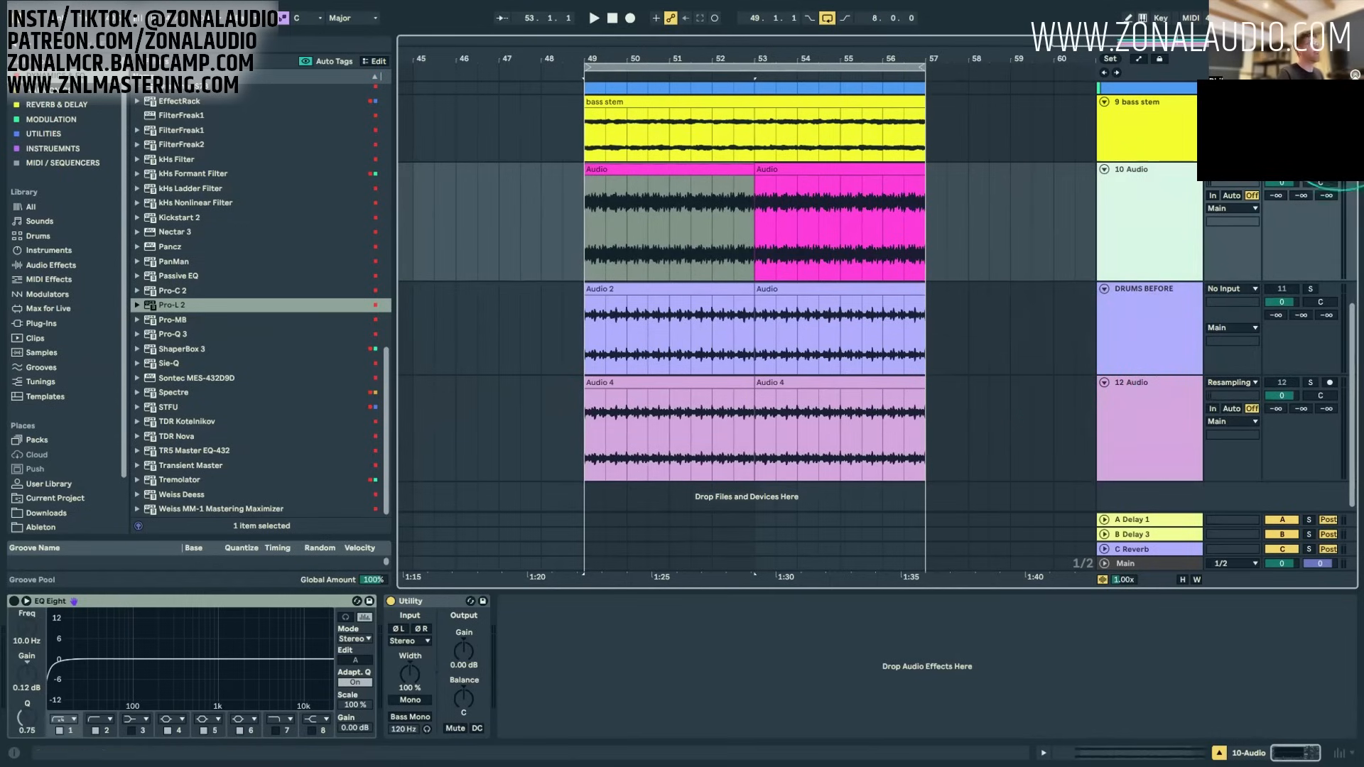
{"action": "left_click", "coordinate": [988, 212]}
{"action": "left_click_drag", "start_coordinate": [672, 207], "coordinate": [835, 302]}
{"action": "left_click_drag", "start_coordinate": [735, 340], "coordinate": [823, 344]}
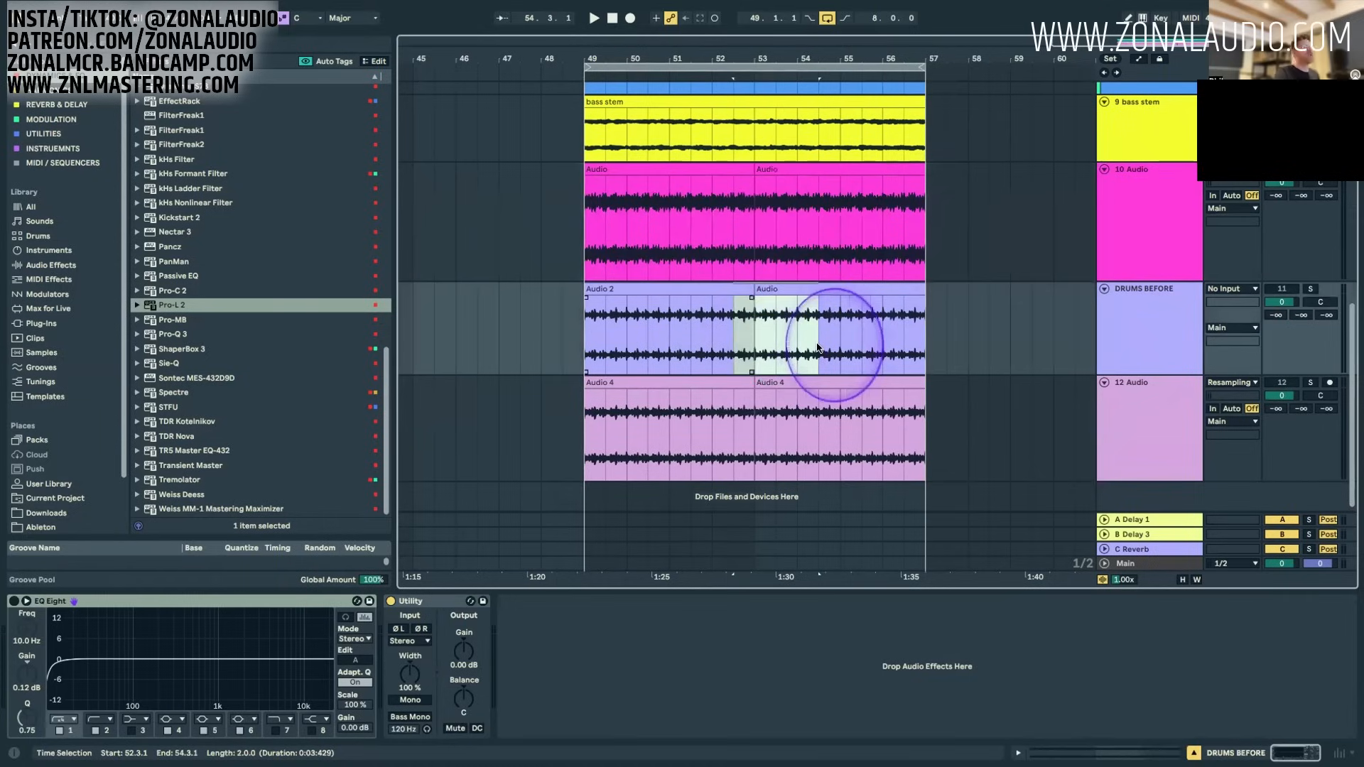
{"action": "left_click_drag", "start_coordinate": [671, 451], "coordinate": [782, 448]}
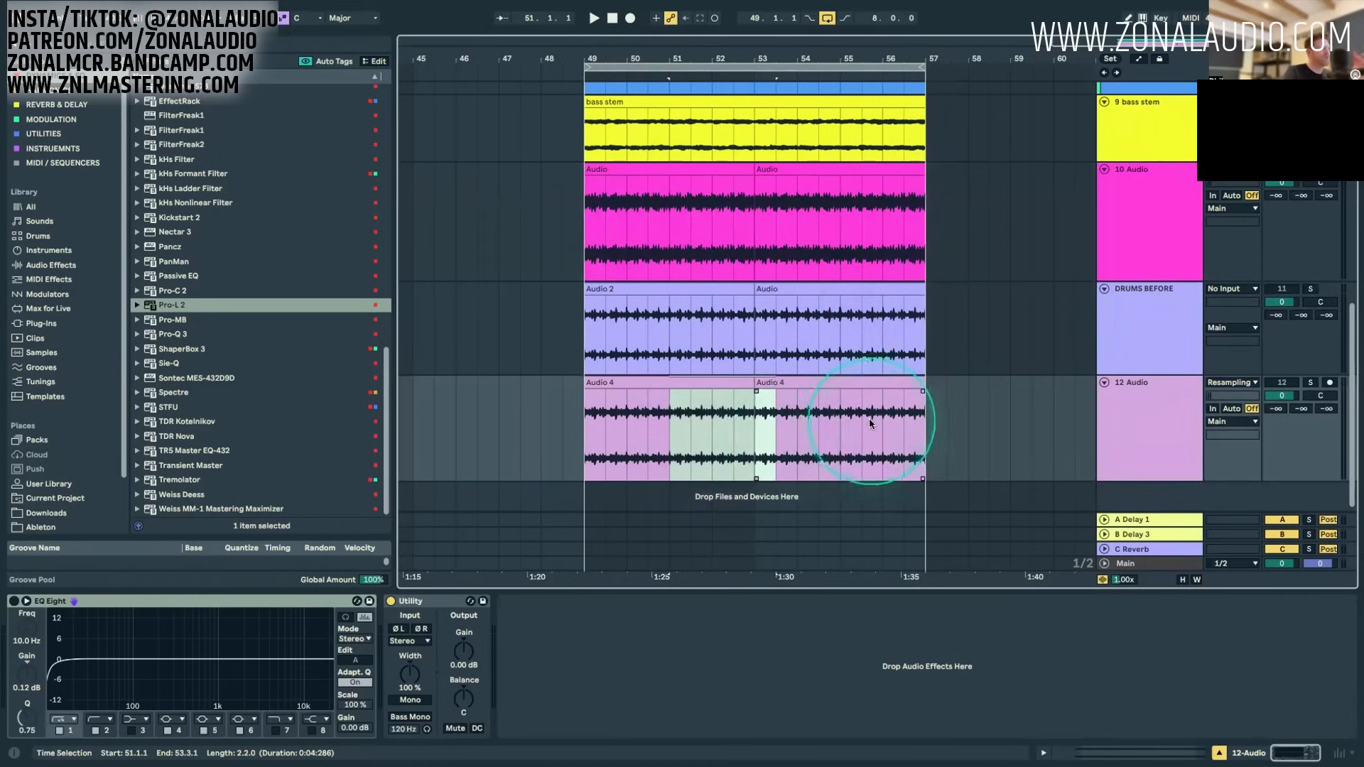
{"action": "left_click_drag", "start_coordinate": [878, 421], "coordinate": [680, 420]}
{"action": "left_click_drag", "start_coordinate": [692, 337], "coordinate": [822, 331]}
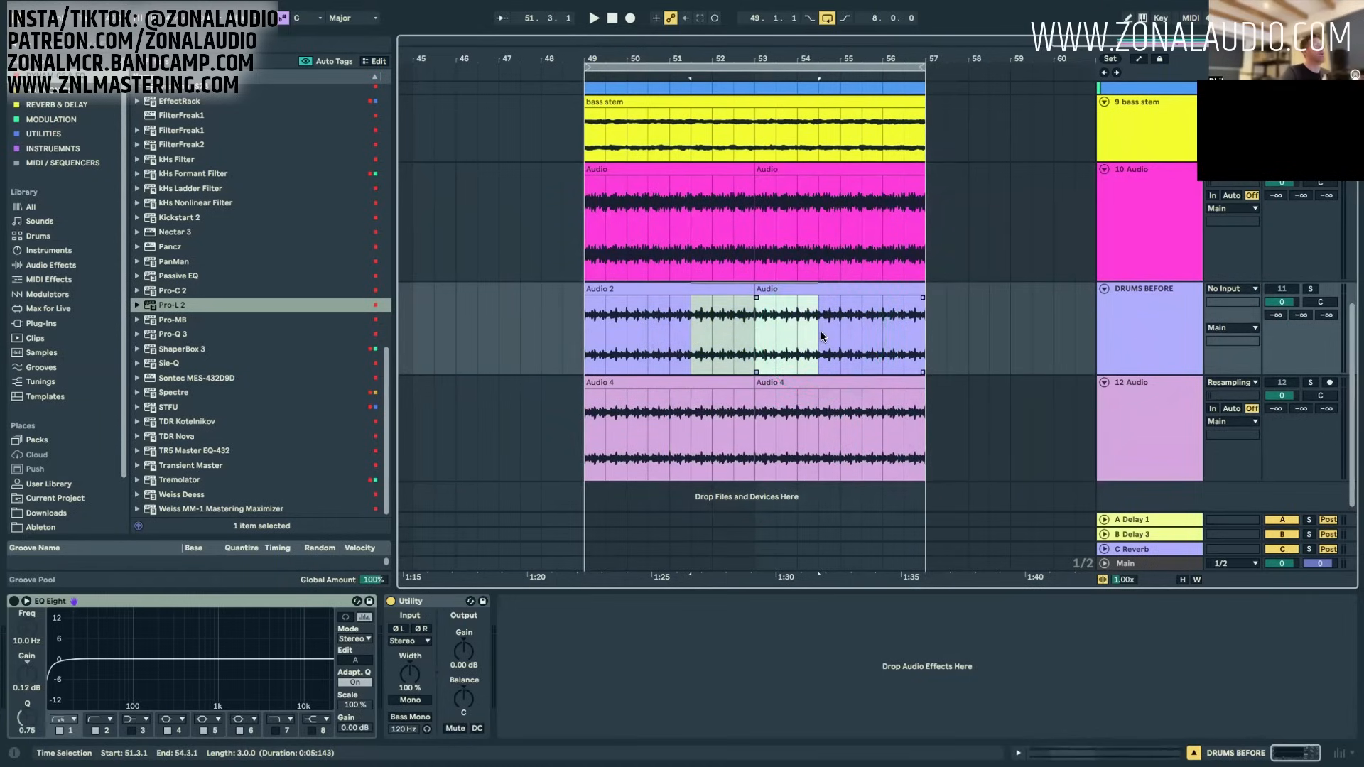
Step: Show the 4 Group track's effect chain and review its processors, singling out Decapitator and Pro-Q 3
{"action": "left_click", "coordinate": [788, 320]}
{"action": "scroll", "coordinate": [788, 317], "scroll_direction": "up", "scroll_amount": 8}
{"action": "left_click", "coordinate": [1149, 236]}
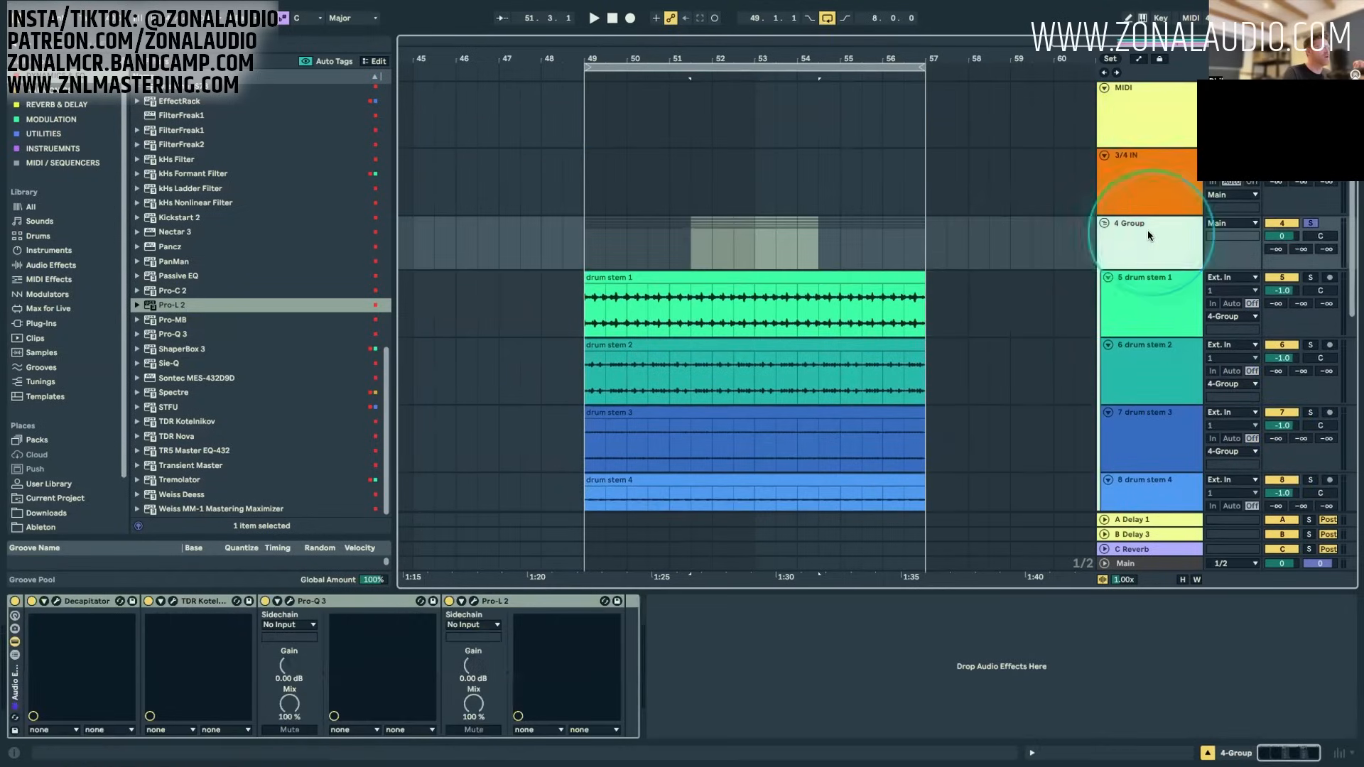
{"action": "left_click", "coordinate": [76, 602]}
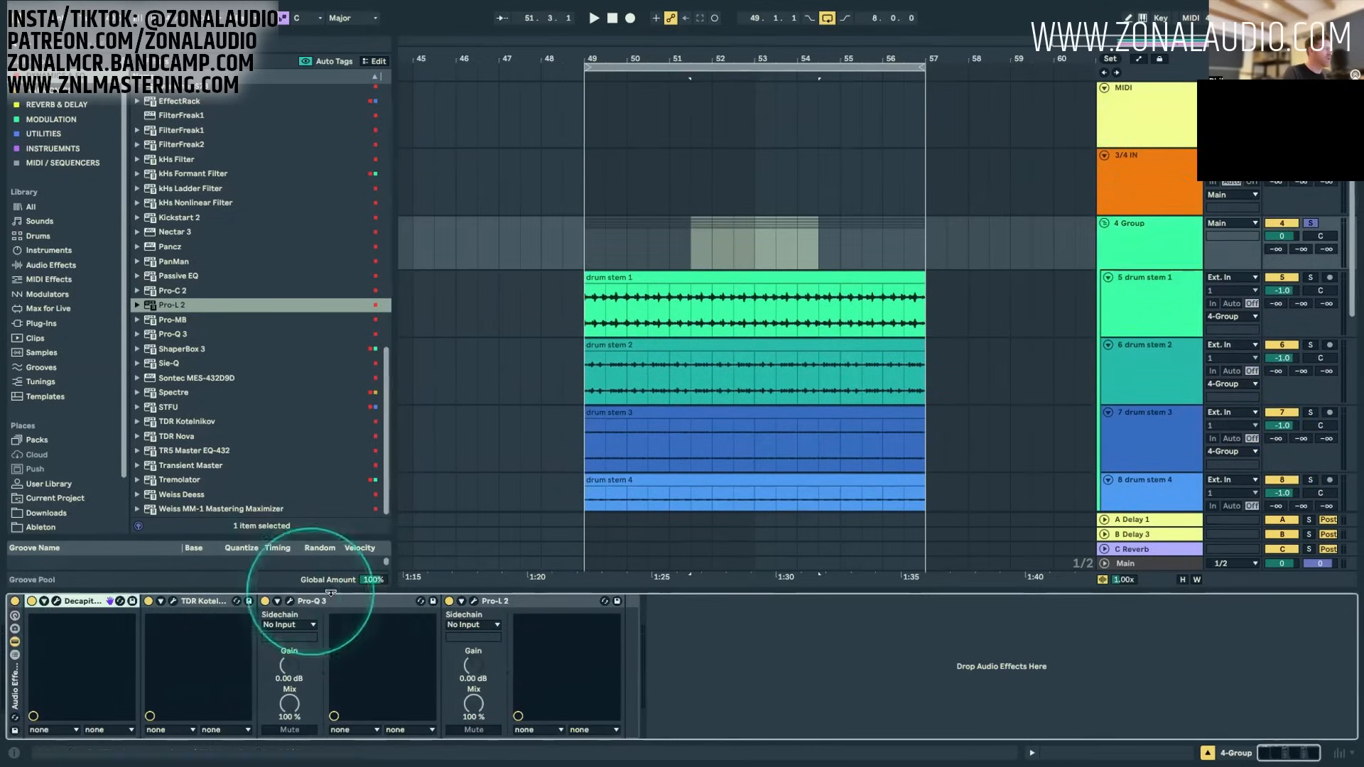
{"action": "left_click", "coordinate": [329, 600]}
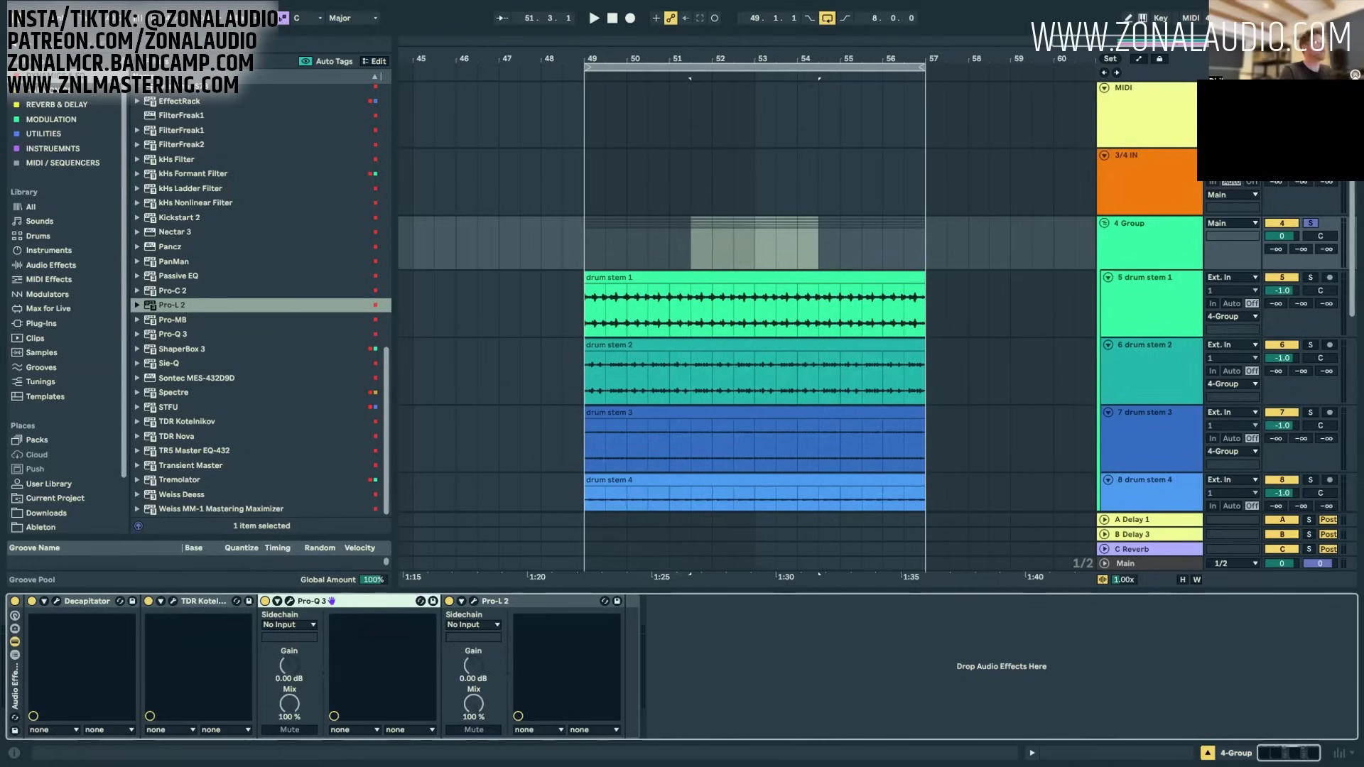
{"action": "left_click", "coordinate": [686, 328]}
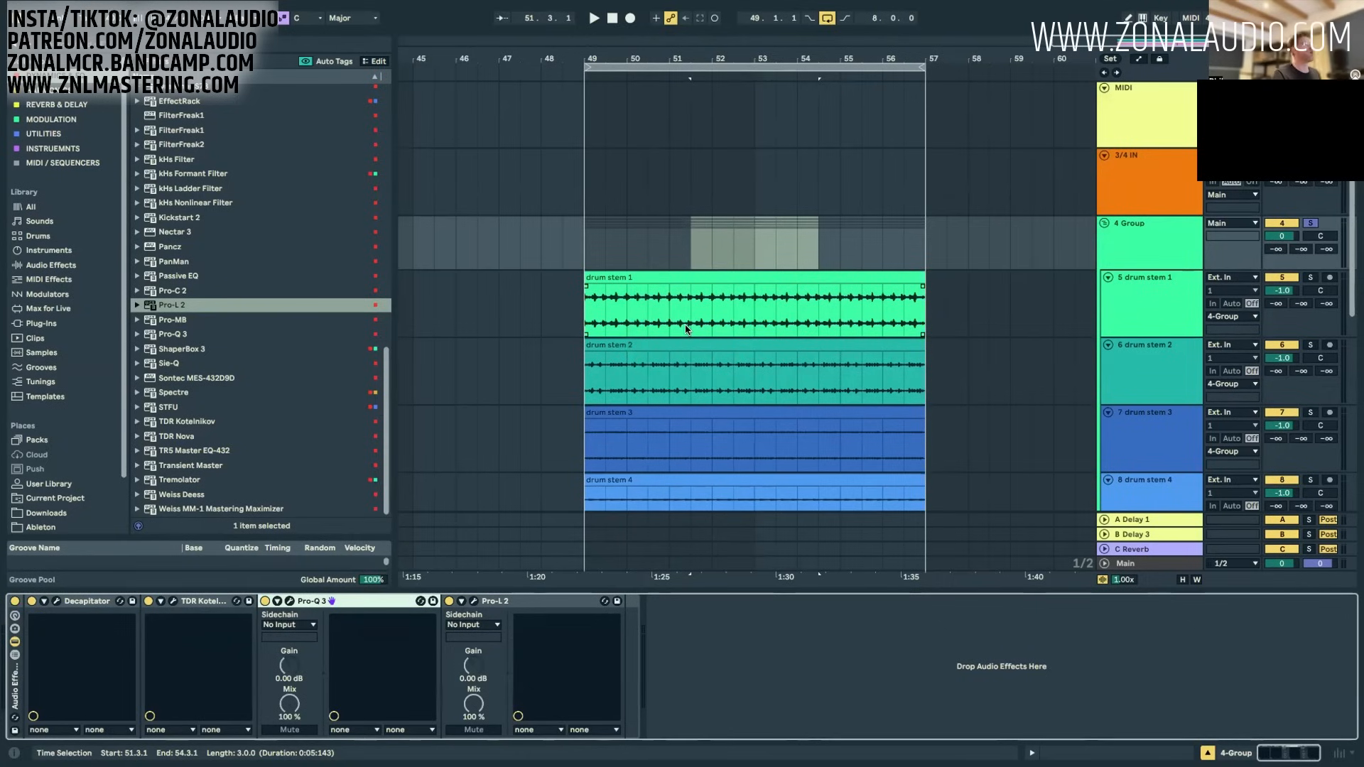
{"action": "scroll", "coordinate": [731, 390], "scroll_direction": "down", "scroll_amount": 10}
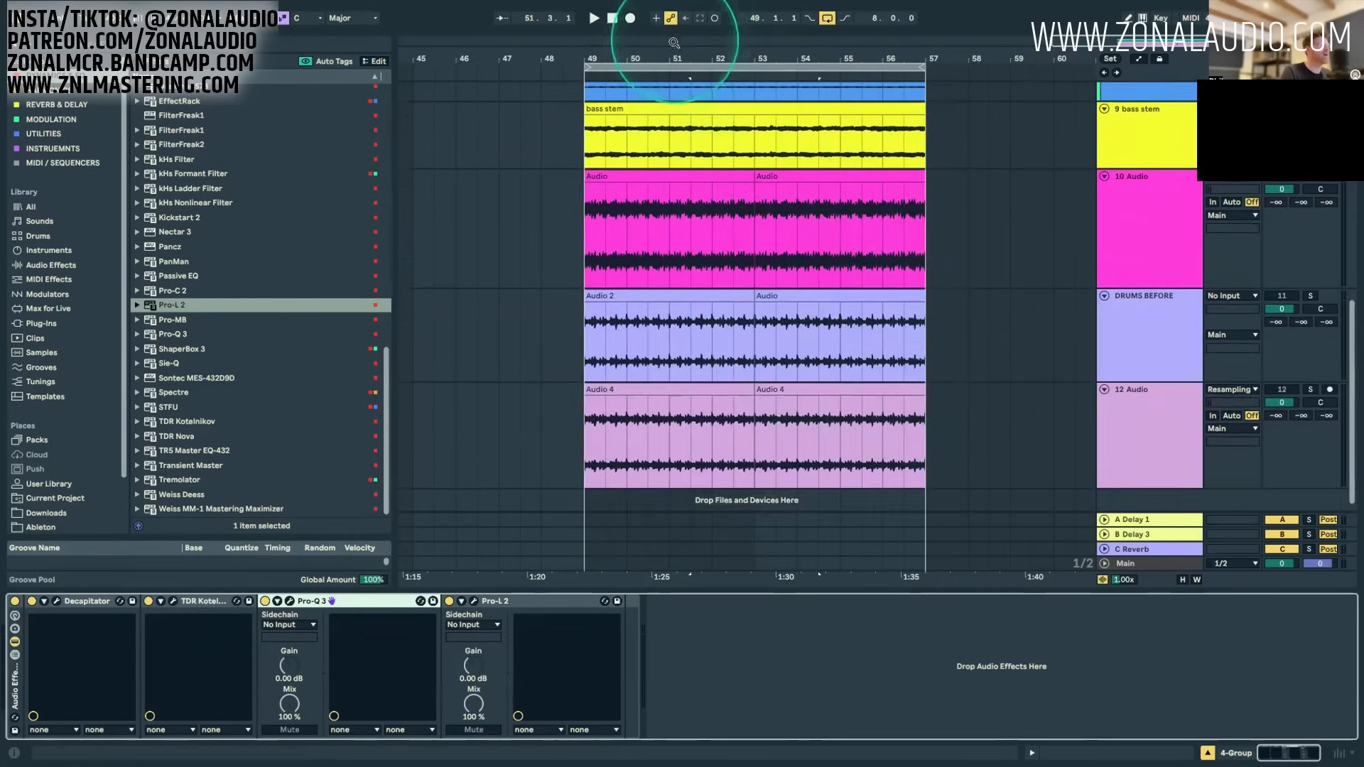
{"action": "left_click_drag", "start_coordinate": [674, 43], "coordinate": [774, 74]}
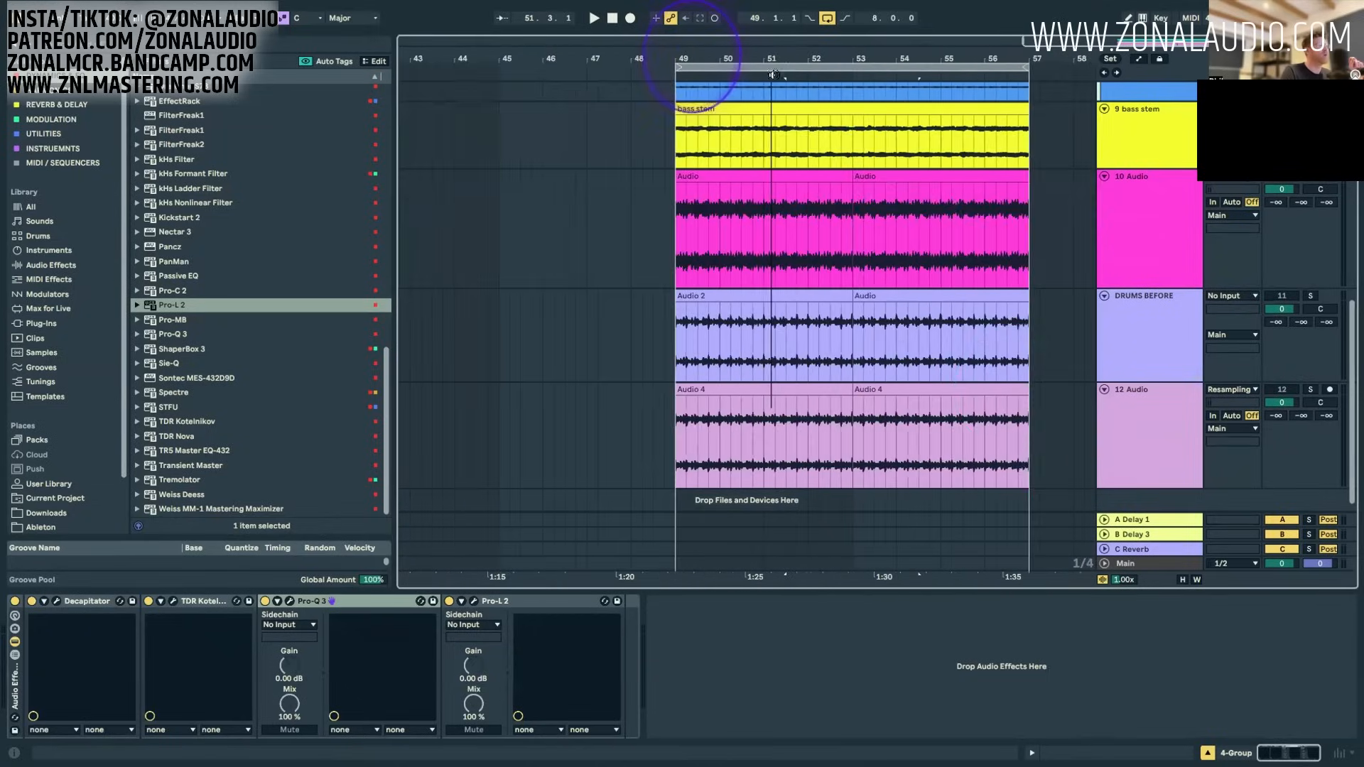
{"action": "scroll", "coordinate": [1087, 465], "scroll_direction": "up", "scroll_amount": 3}
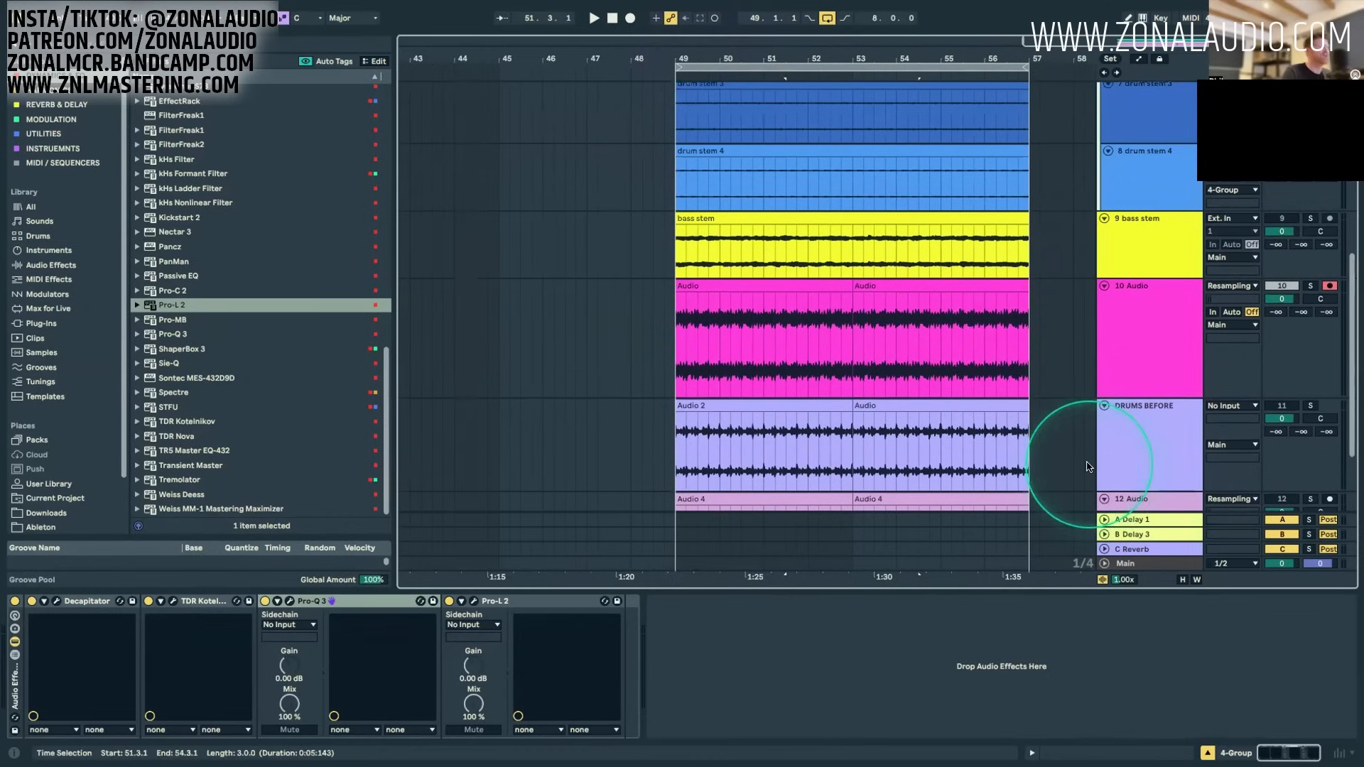